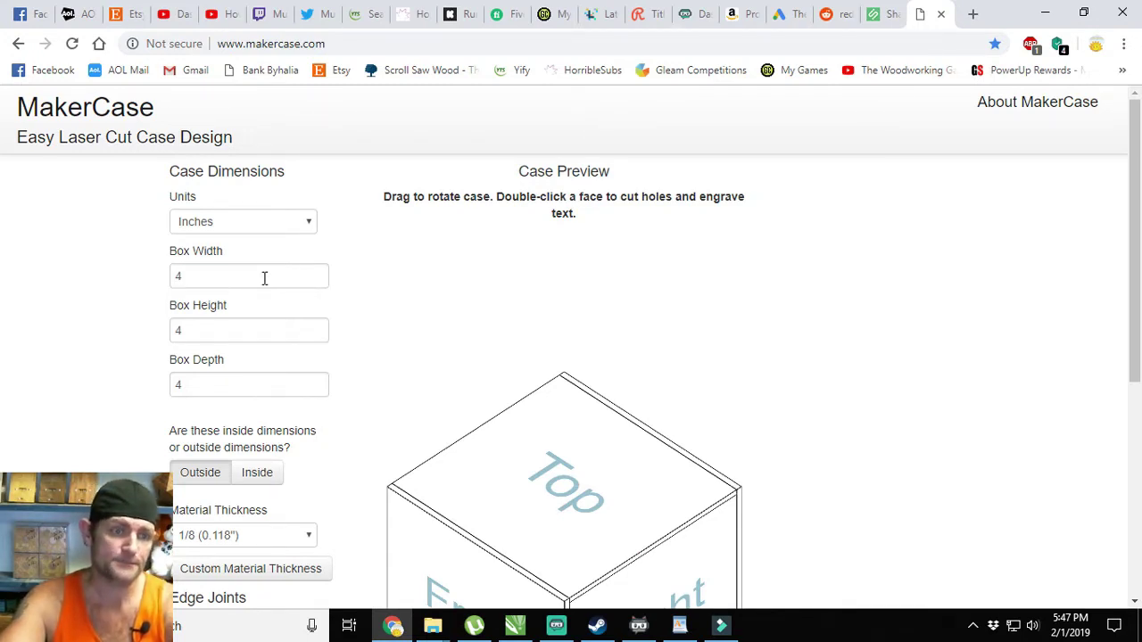
# - Enter the box dimensions: width 3.25, height 1.125, depth 4.25 inches
pyautogui.hotkey('ctrl', 'a')
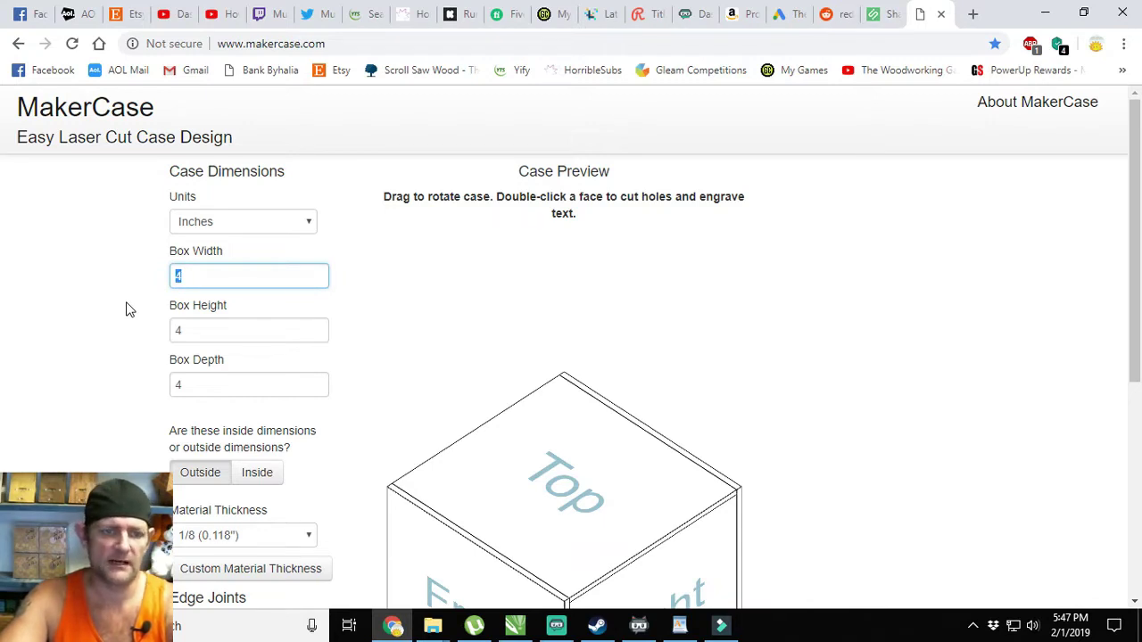
pyautogui.click(204, 383)
pyautogui.hotkey('ctrl', 'a')
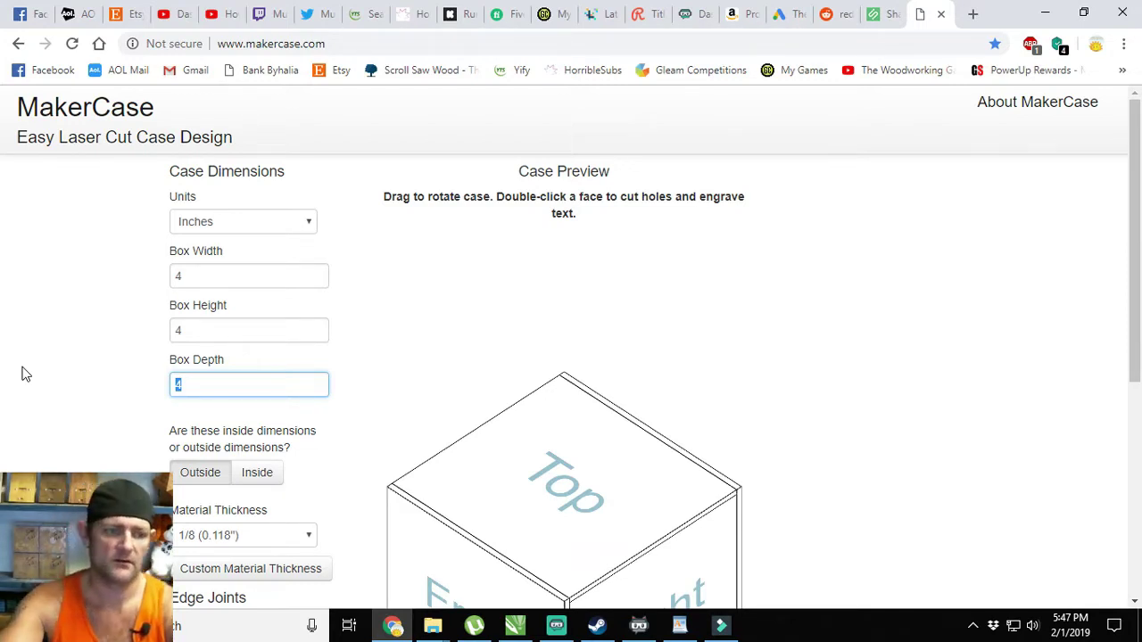
pyautogui.click(195, 275)
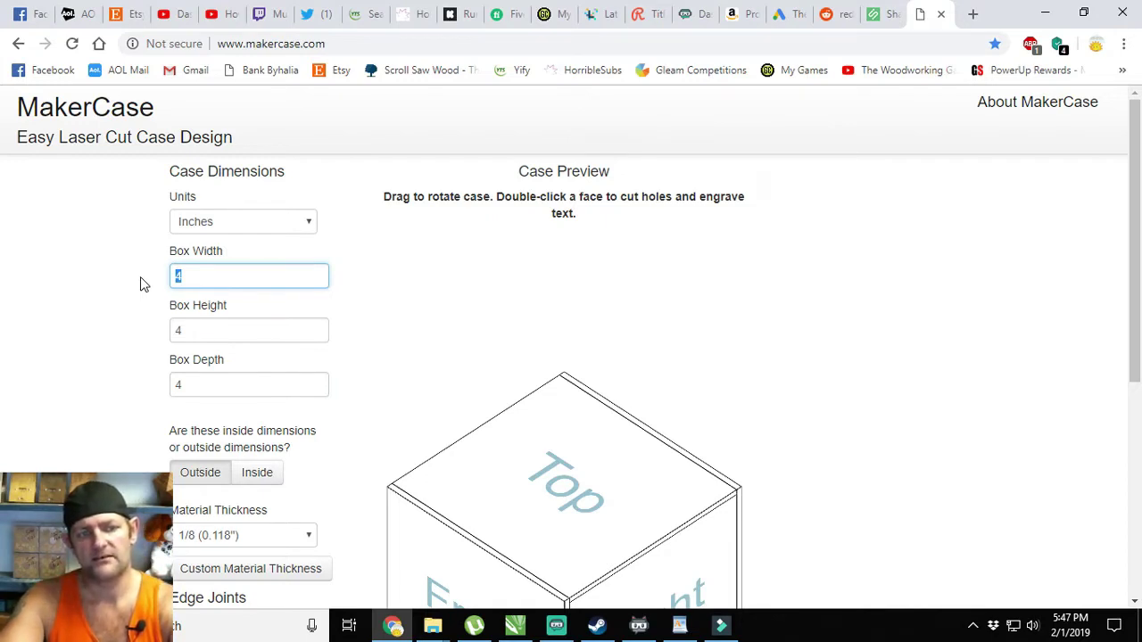
pyautogui.write('3.2')
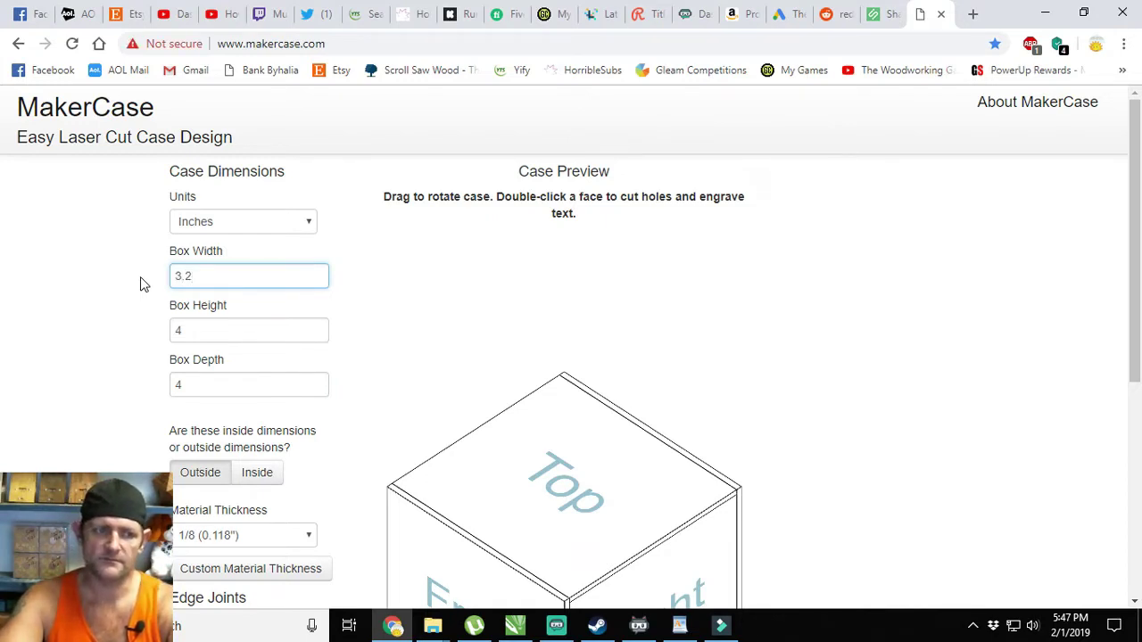
pyautogui.write('5')
pyautogui.press('Tab')
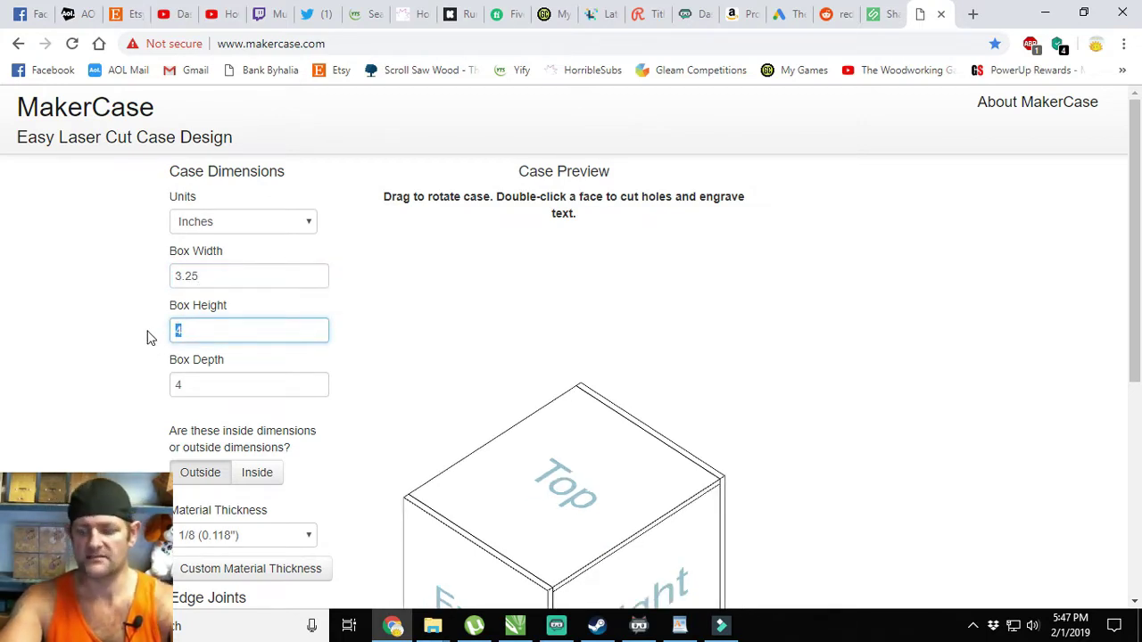
pyautogui.write('1.125')
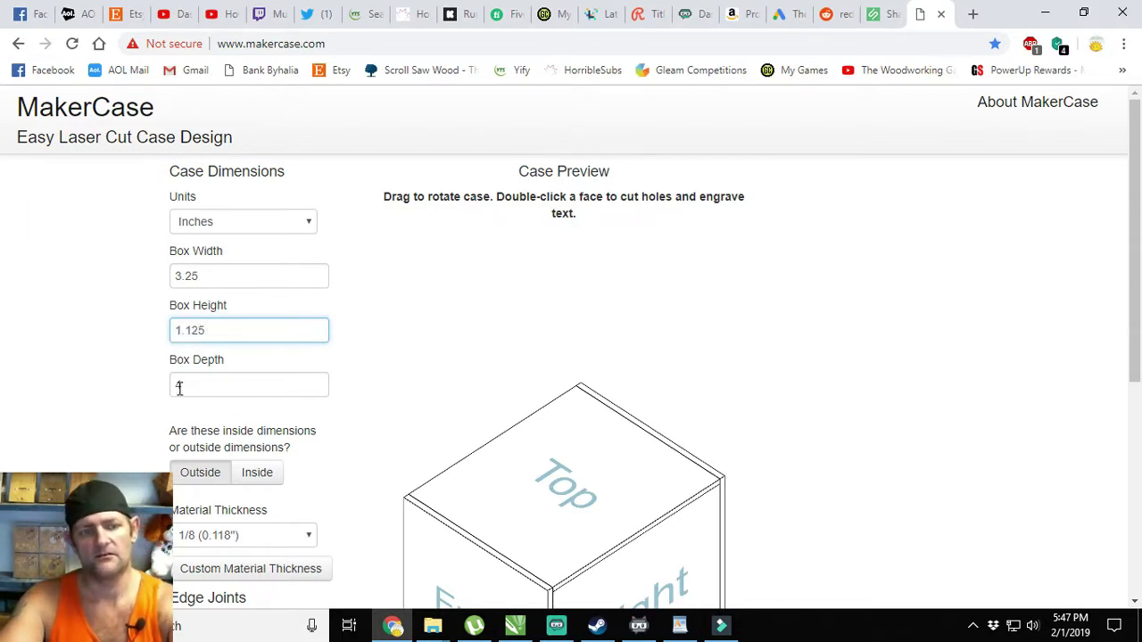
pyautogui.press('Tab')
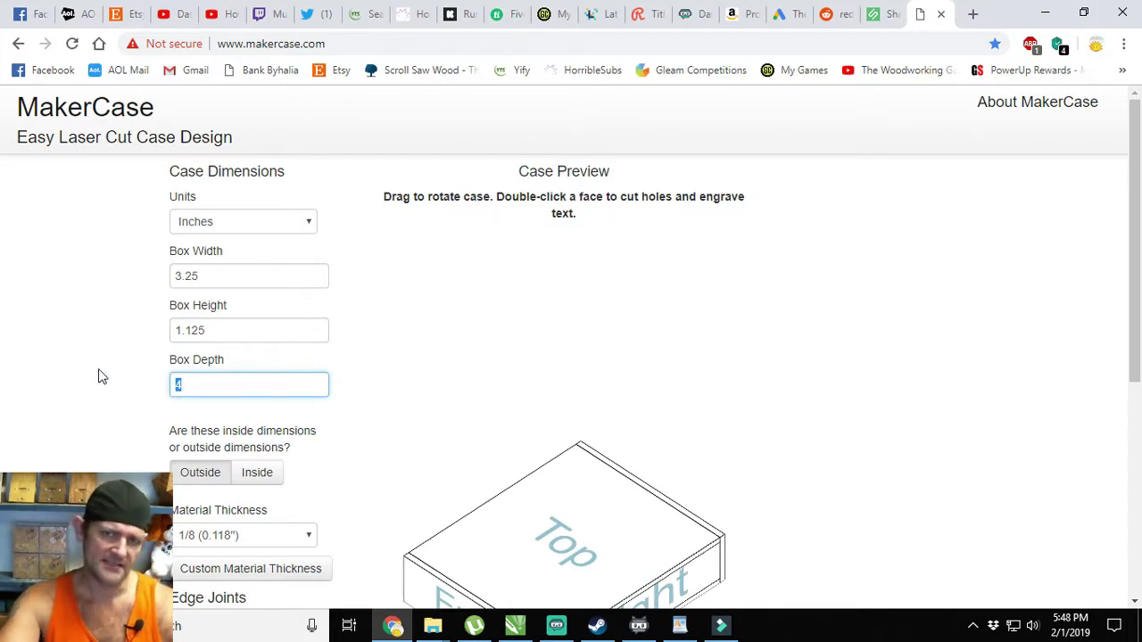
pyautogui.write('4.25')
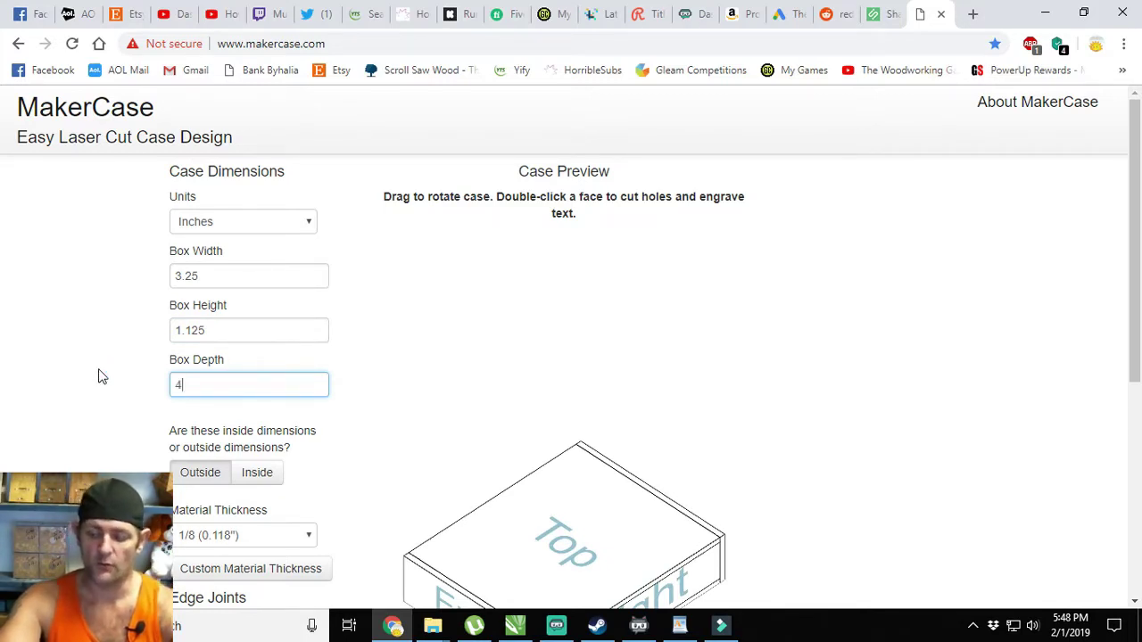
# - Choose finger joints at 0.200 in tab width, then generate and download the laser plans
pyautogui.scroll(-1, 128, 348)
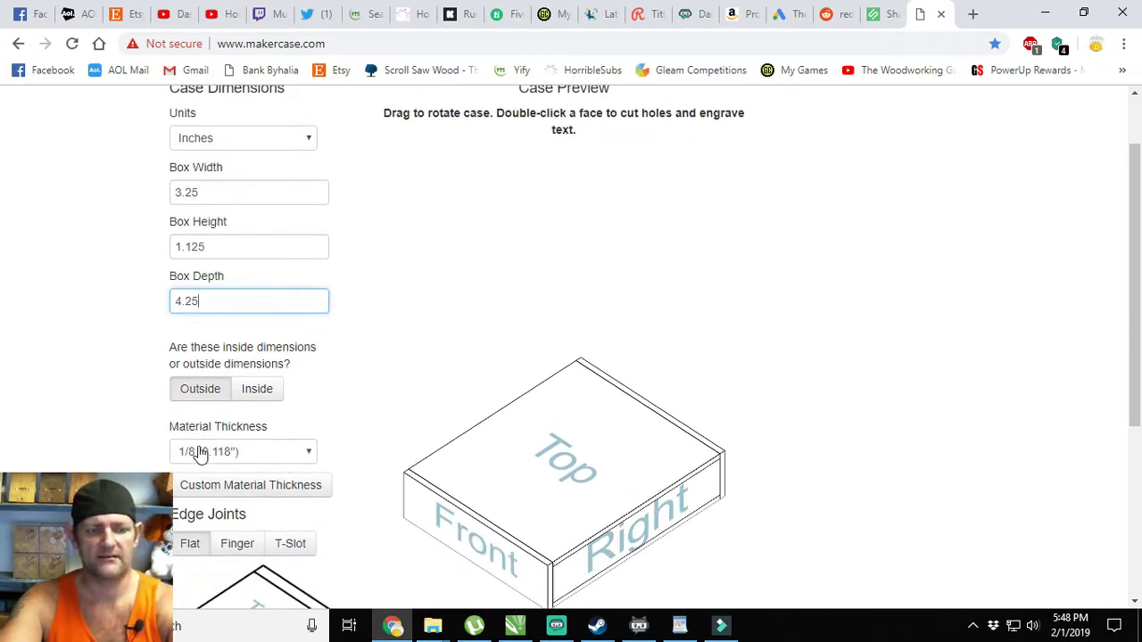
pyautogui.scroll(-1, 254, 474)
pyautogui.click(237, 461)
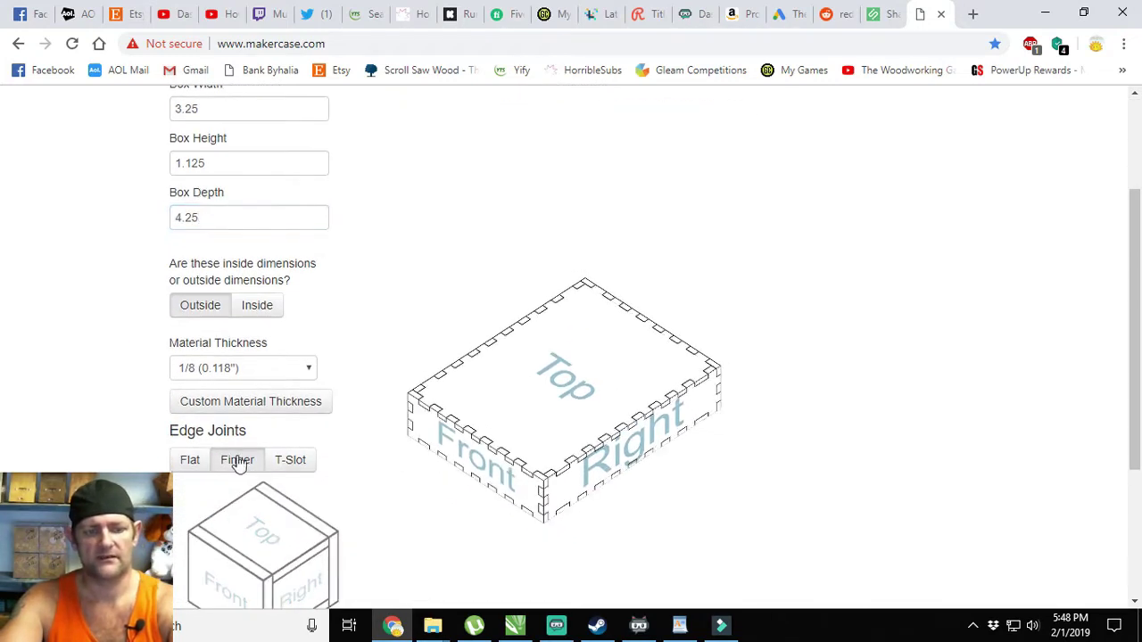
pyautogui.scroll(-3, 362, 471)
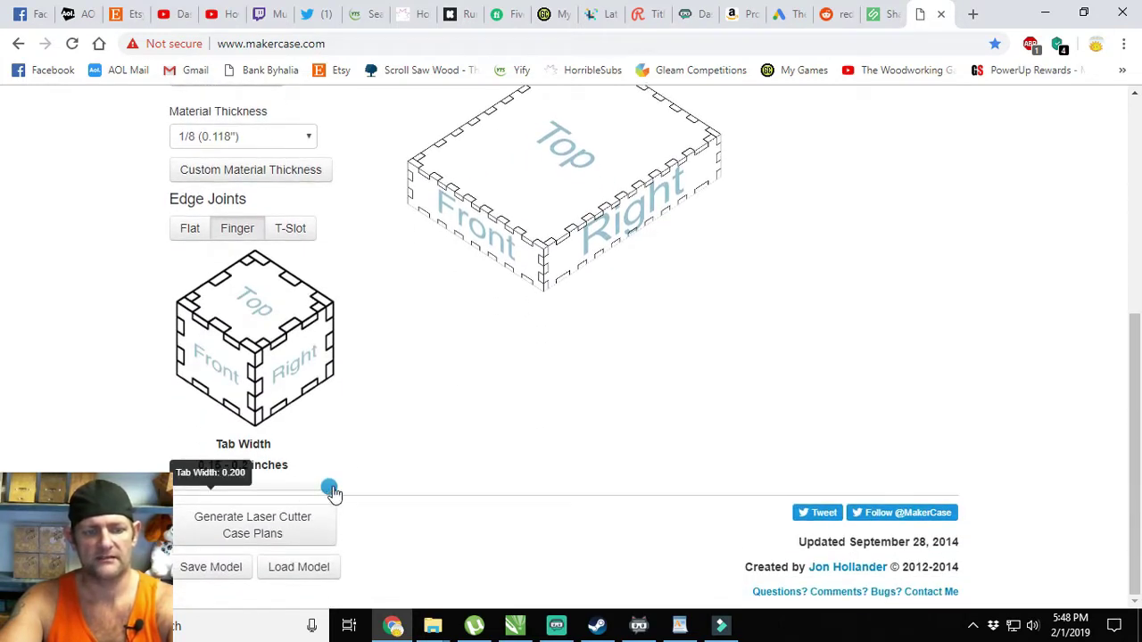
pyautogui.moveTo(330, 490)
pyautogui.mouseDown()
pyautogui.moveTo(174, 480)
pyautogui.moveTo(329, 486)
pyautogui.mouseUp()
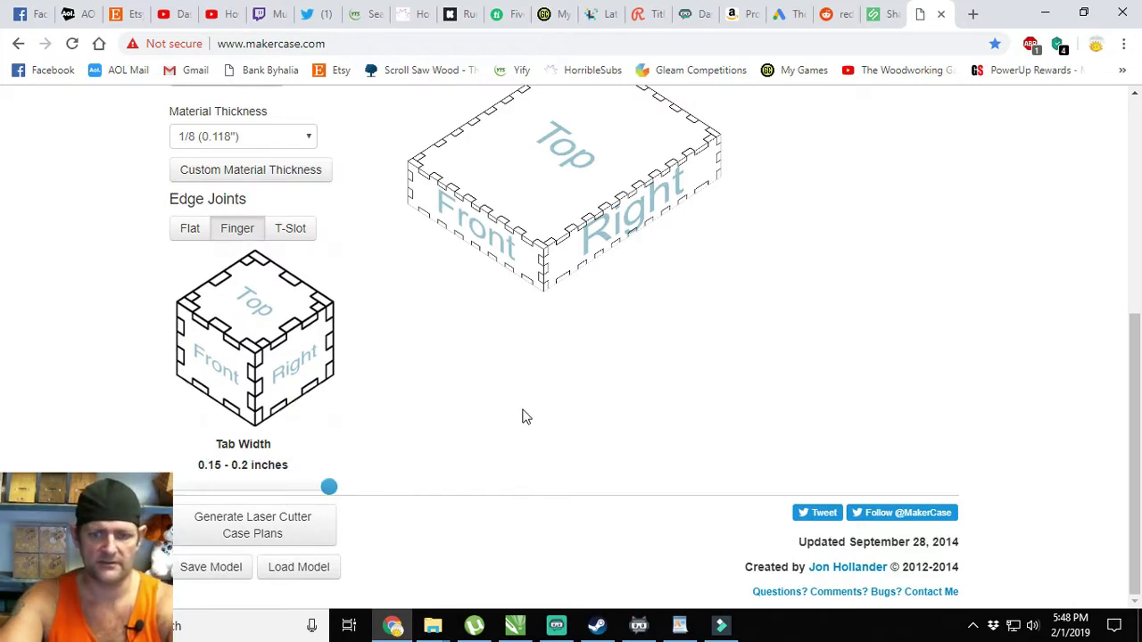
pyautogui.click(224, 528)
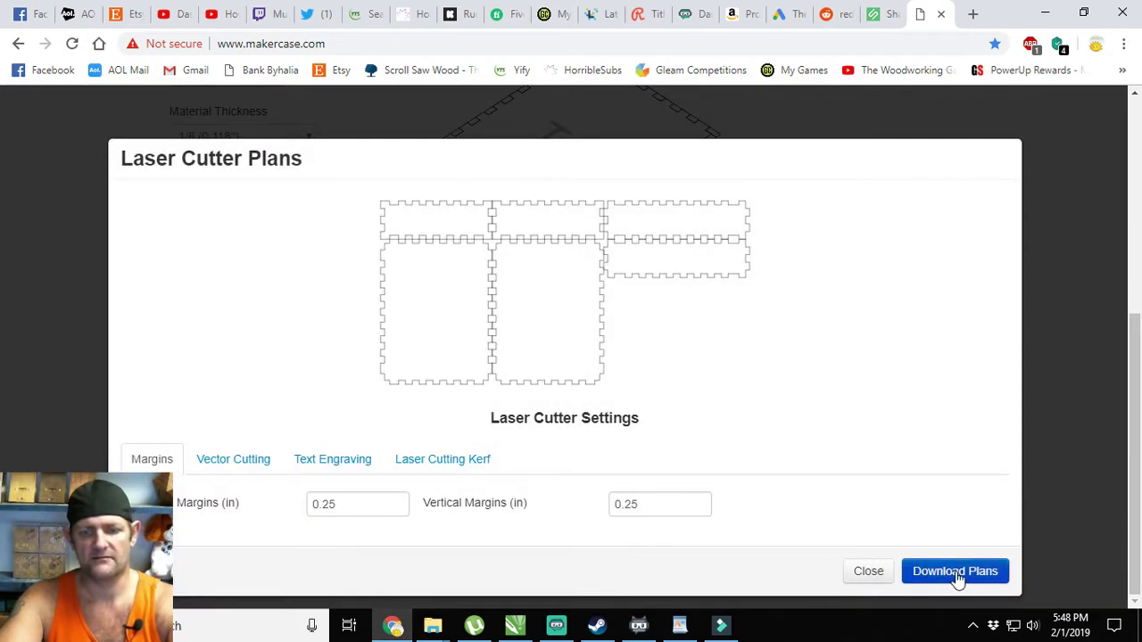
pyautogui.click(956, 571)
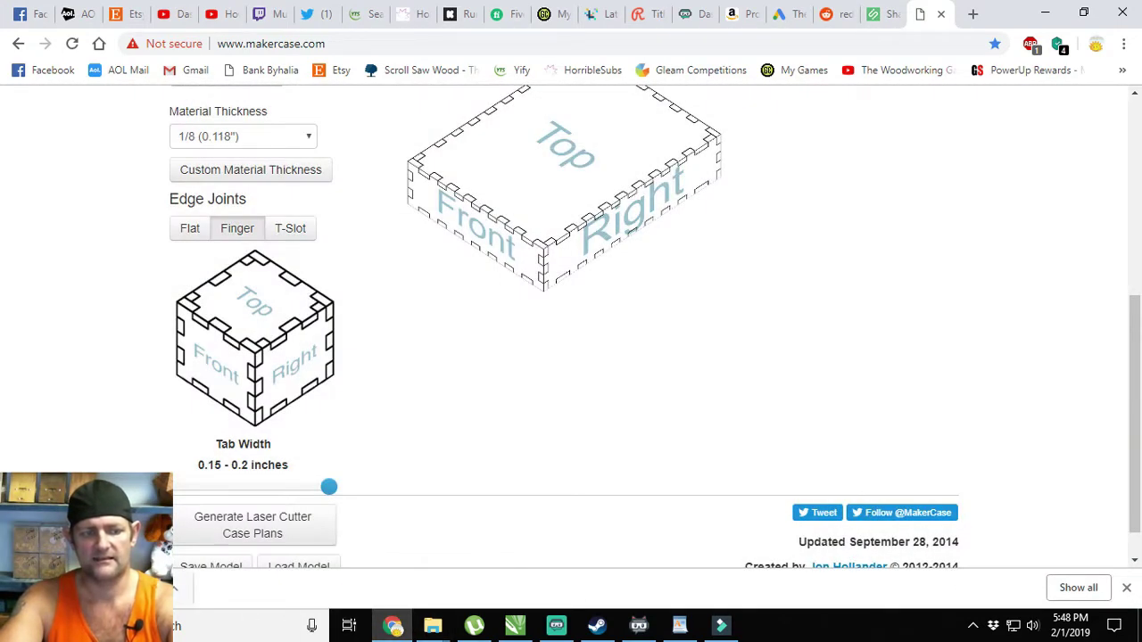
# - Change the box to 3.5 wide, 1.25 high and 4.5 inches deep
pyautogui.scroll(5, 512, 389)
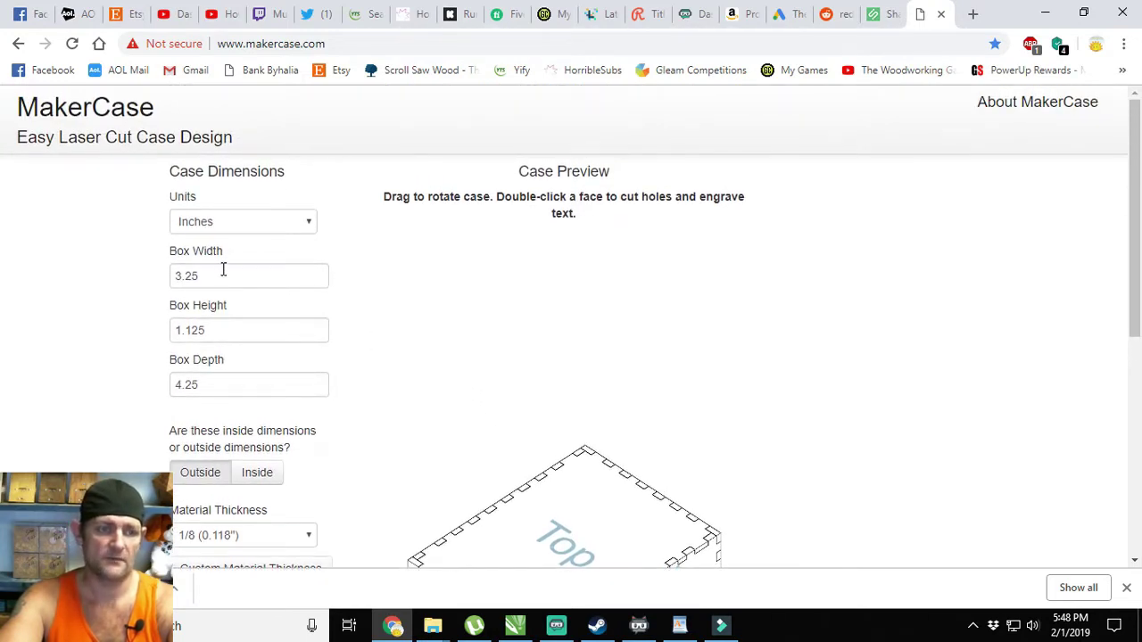
pyautogui.moveTo(234, 331); pyautogui.dragTo(21, 319)
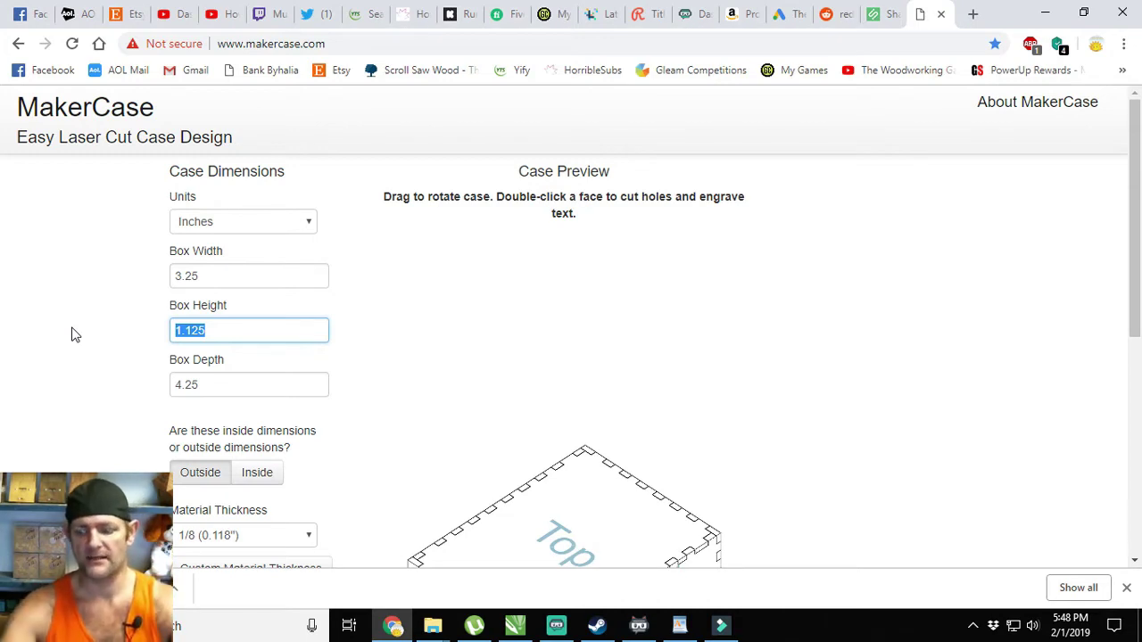
pyautogui.hotkey('shift', 'Tab')
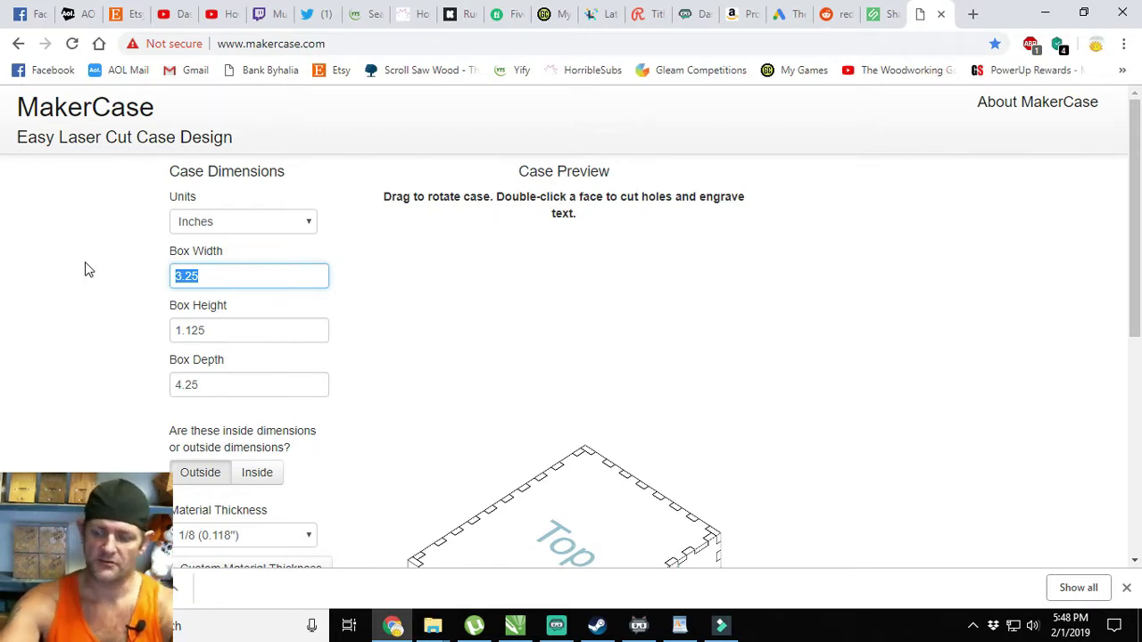
pyautogui.write('3.5')
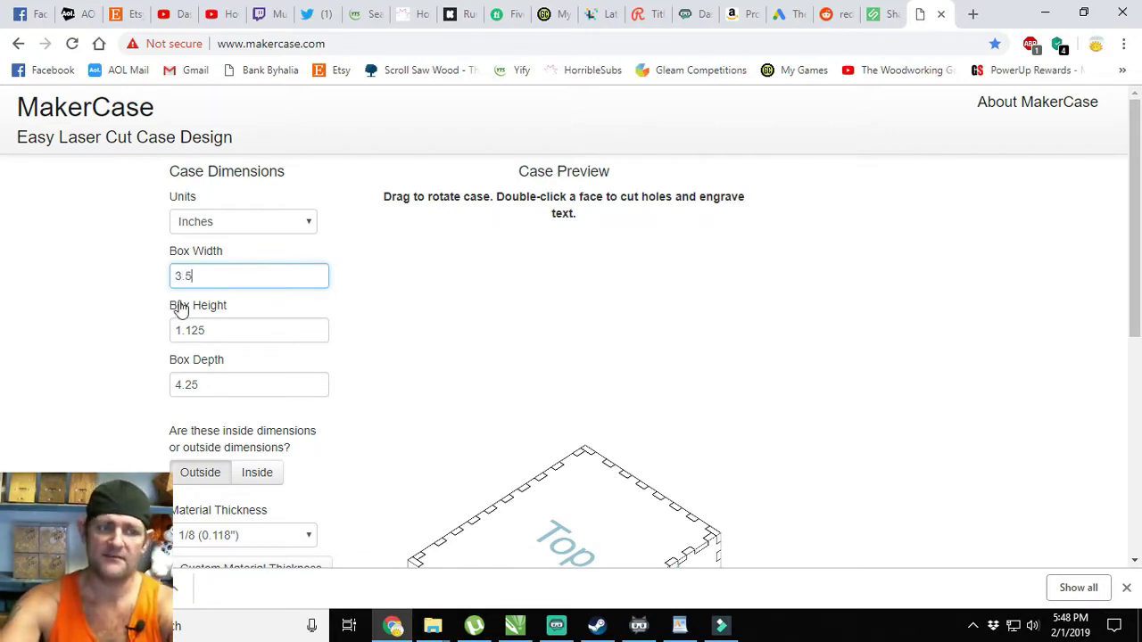
pyautogui.click(234, 325)
pyautogui.press('Tab')
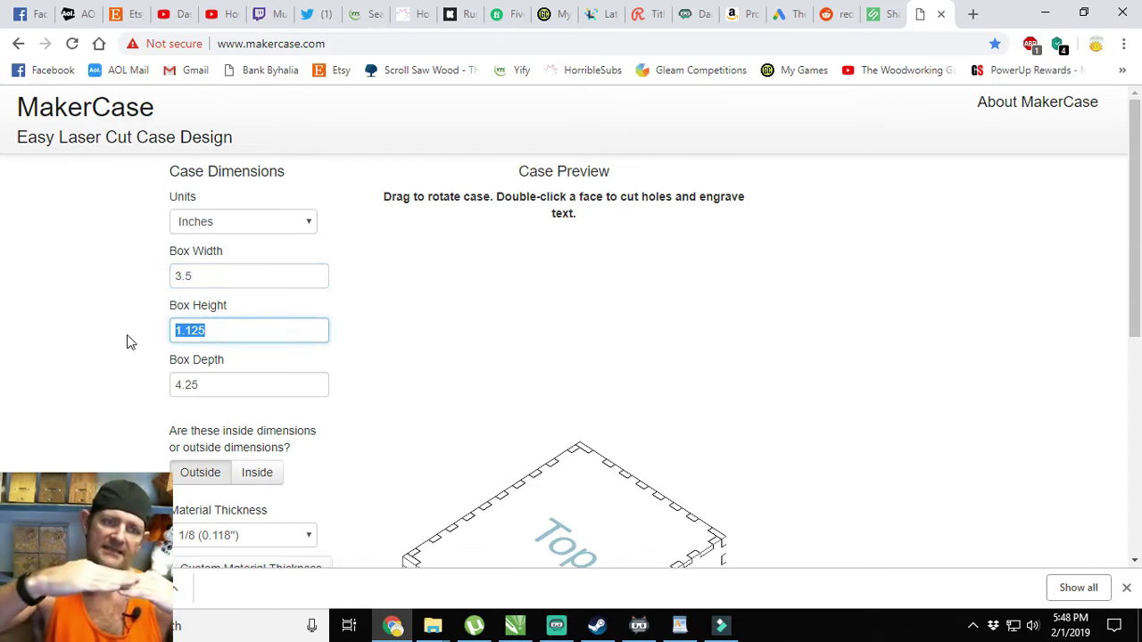
pyautogui.write('1.25')
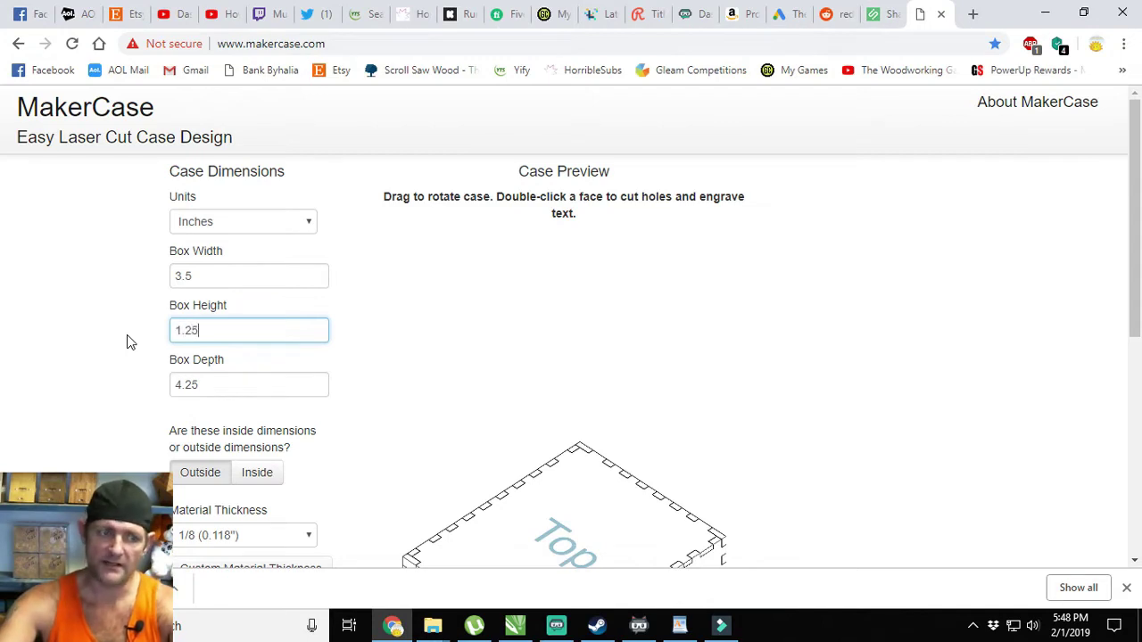
pyautogui.press('Tab')
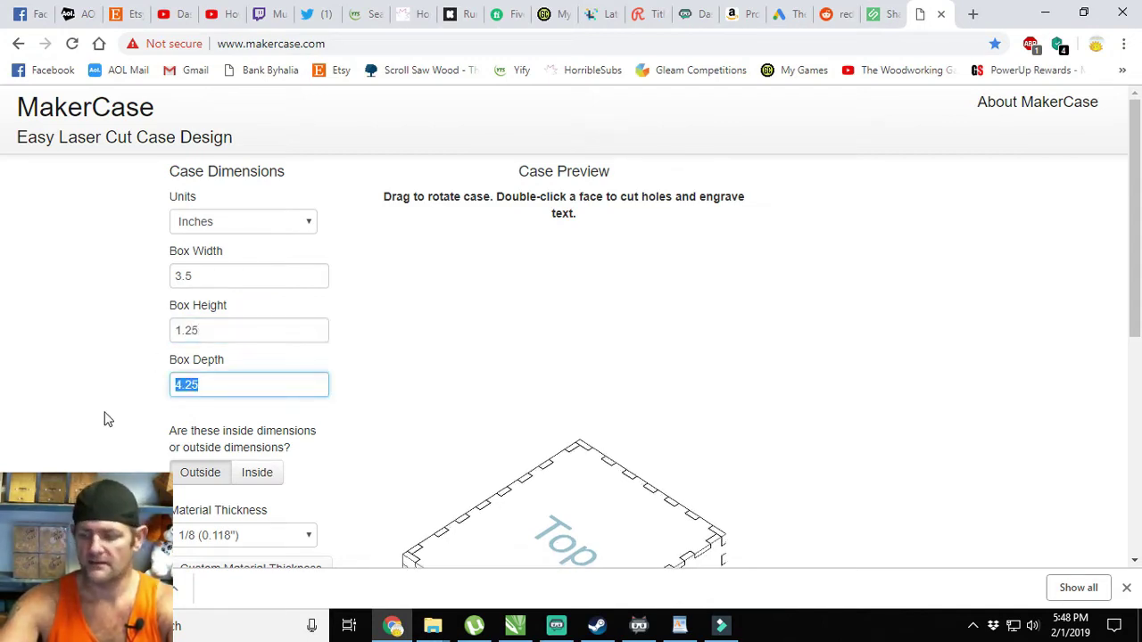
pyautogui.write('4')
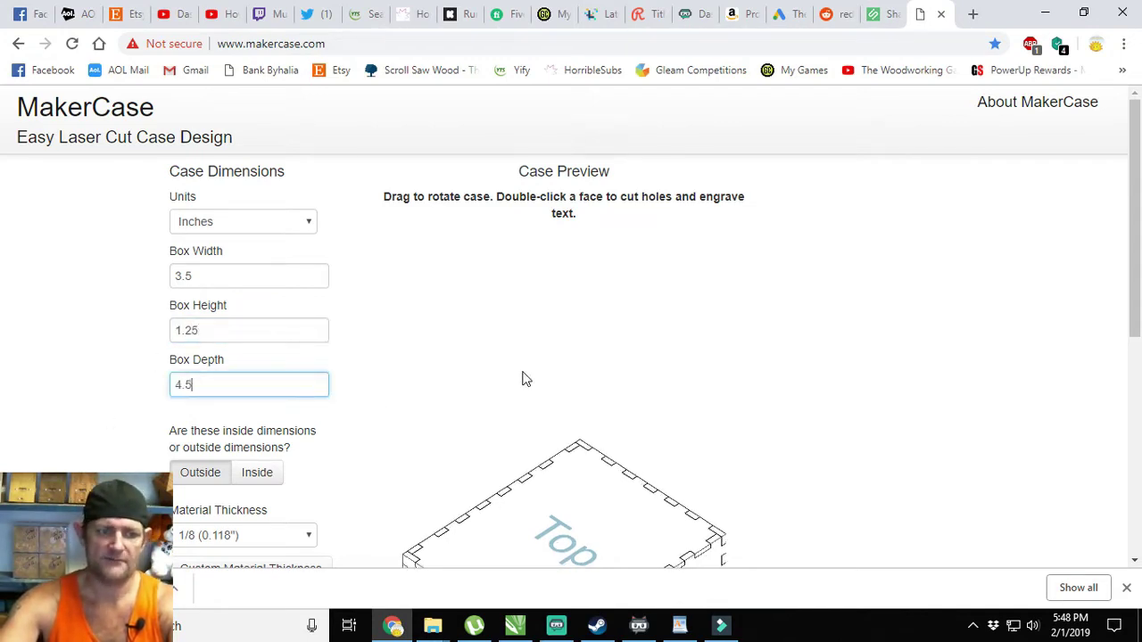
# - Adjust the tab width, download the new caseplans.svg, and switch to CorelDRAW
pyautogui.scroll(-2, 377, 359)
pyautogui.scroll(-3, 339, 372)
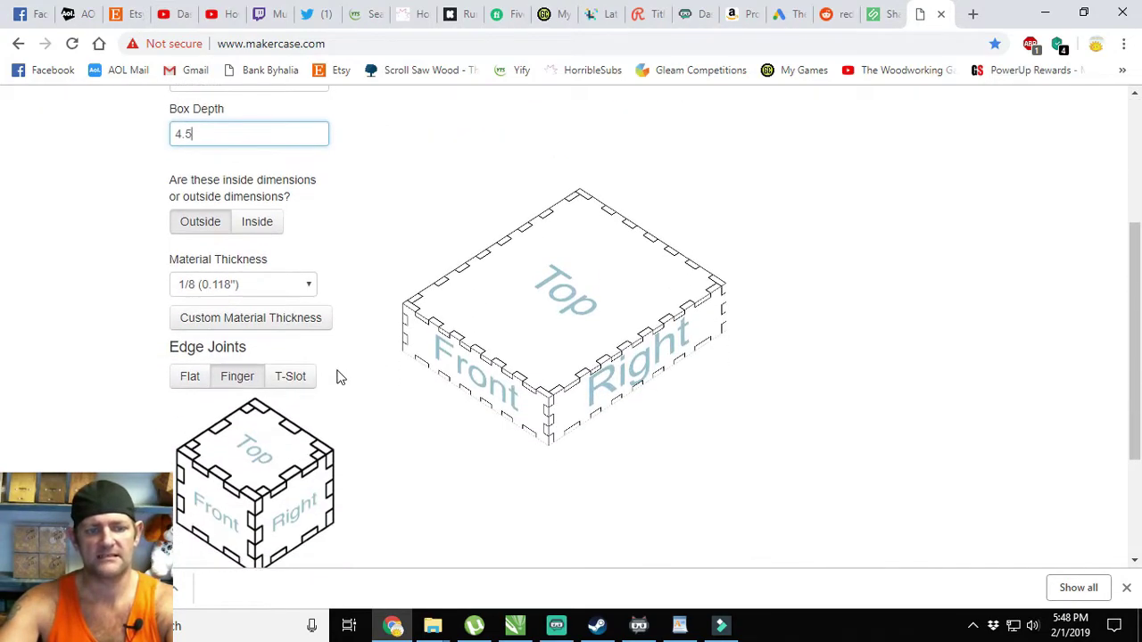
pyautogui.moveTo(329, 447); pyautogui.dragTo(230, 458)
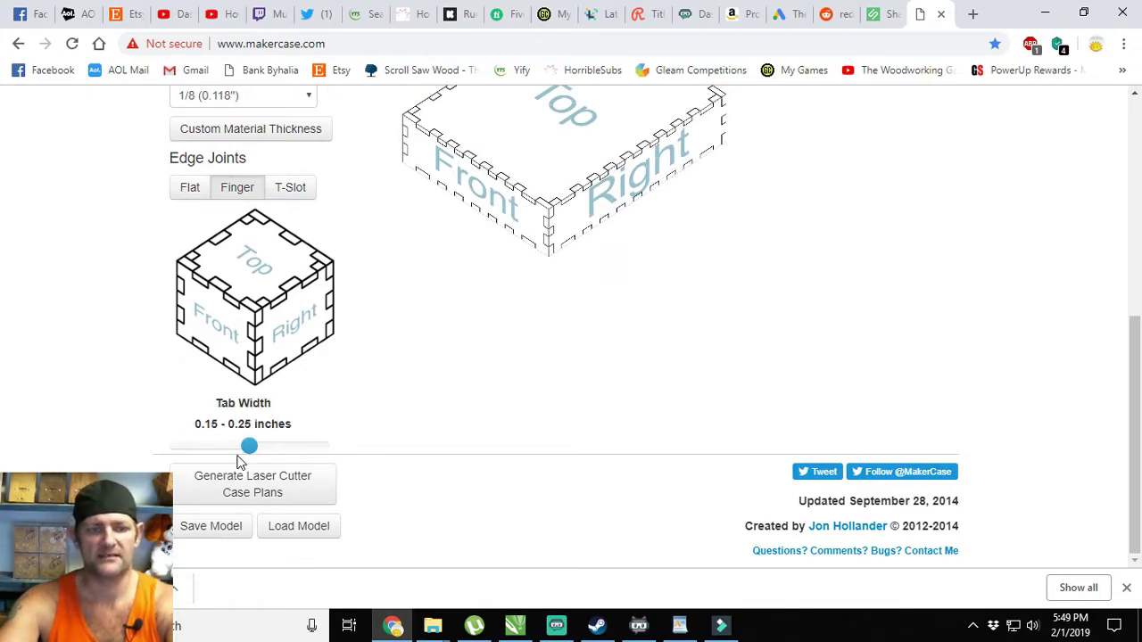
pyautogui.click(263, 480)
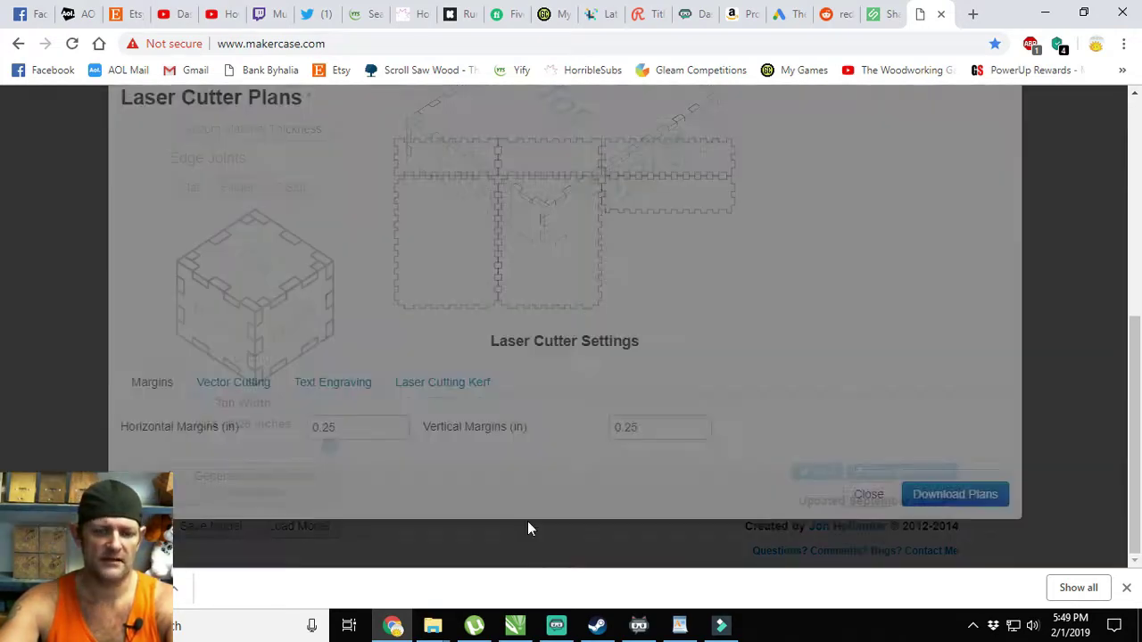
pyautogui.click(951, 550)
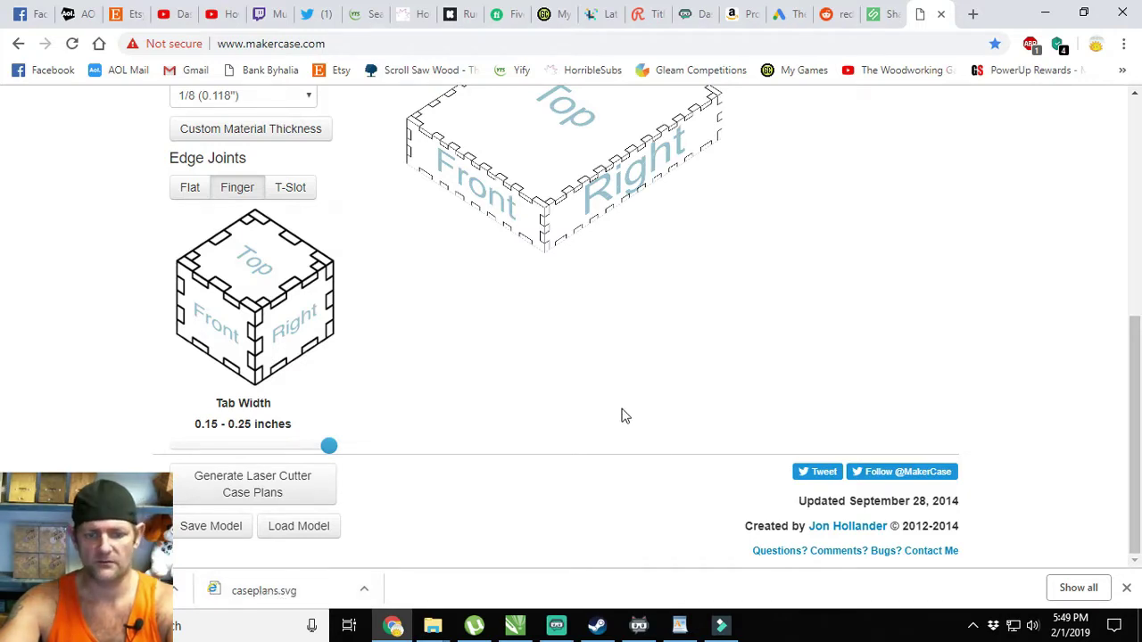
pyautogui.moveTo(480, 629)
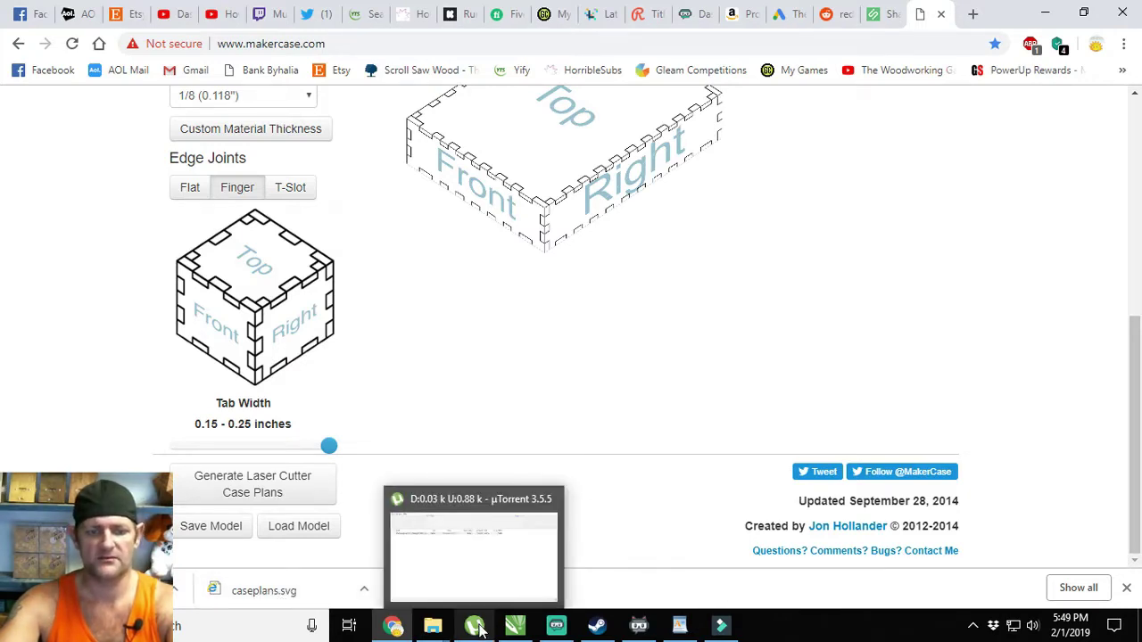
pyautogui.click(515, 625)
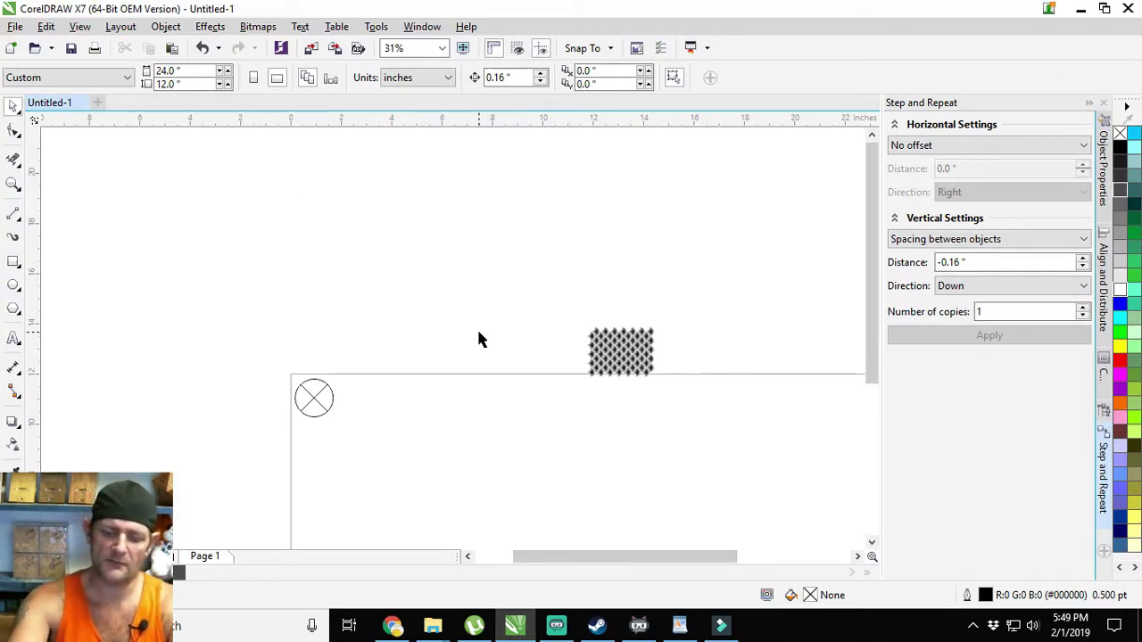
# - Create a new one-page 24 × 12 inch document named 'Clam Box'
pyautogui.hotkey('ctrl', 'n')
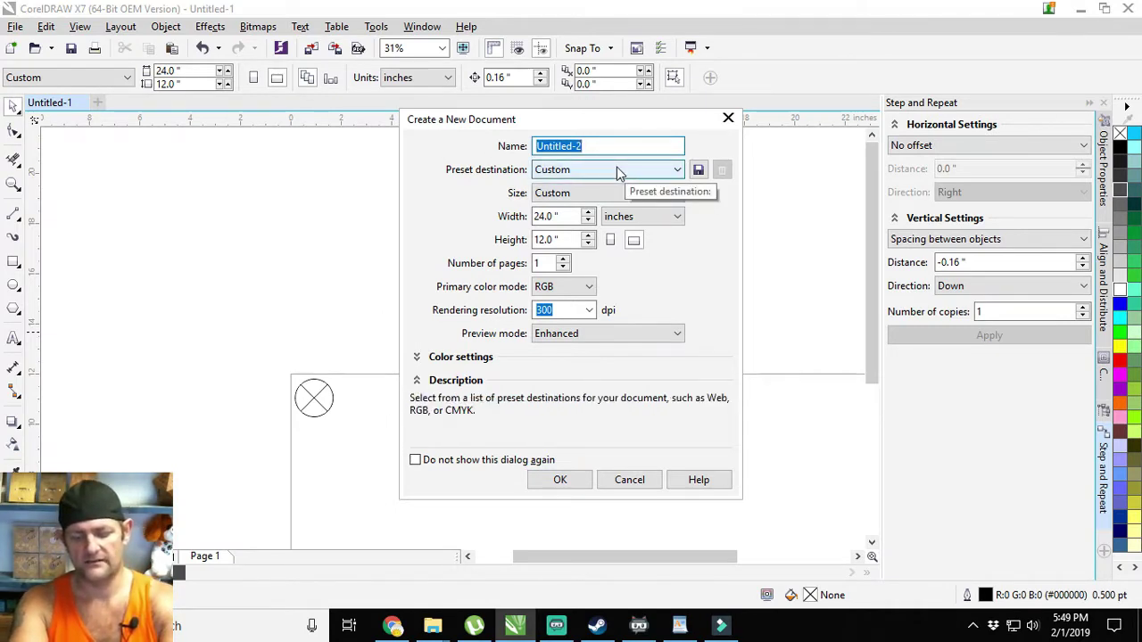
pyautogui.write('B')
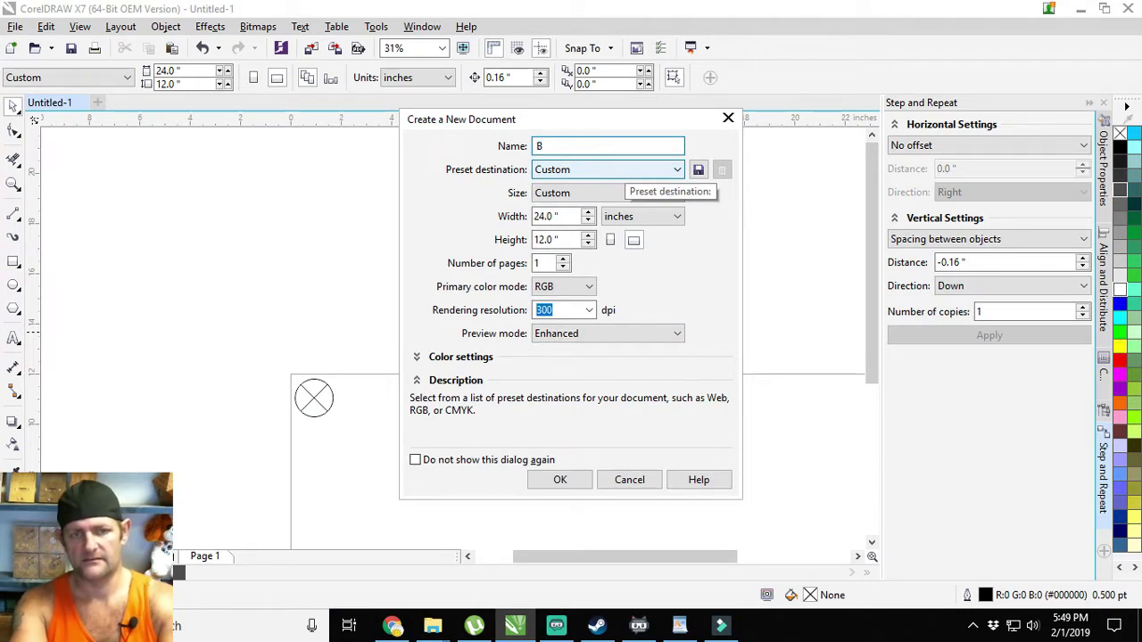
pyautogui.press('BackSpace')
pyautogui.write('Clam Box')
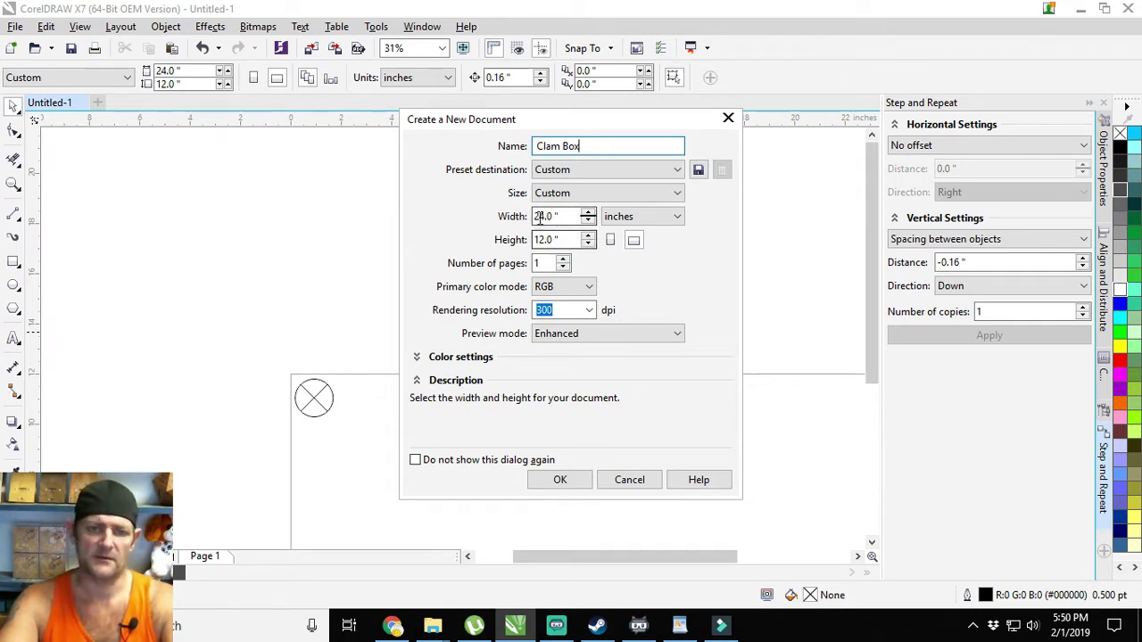
pyautogui.click(563, 265)
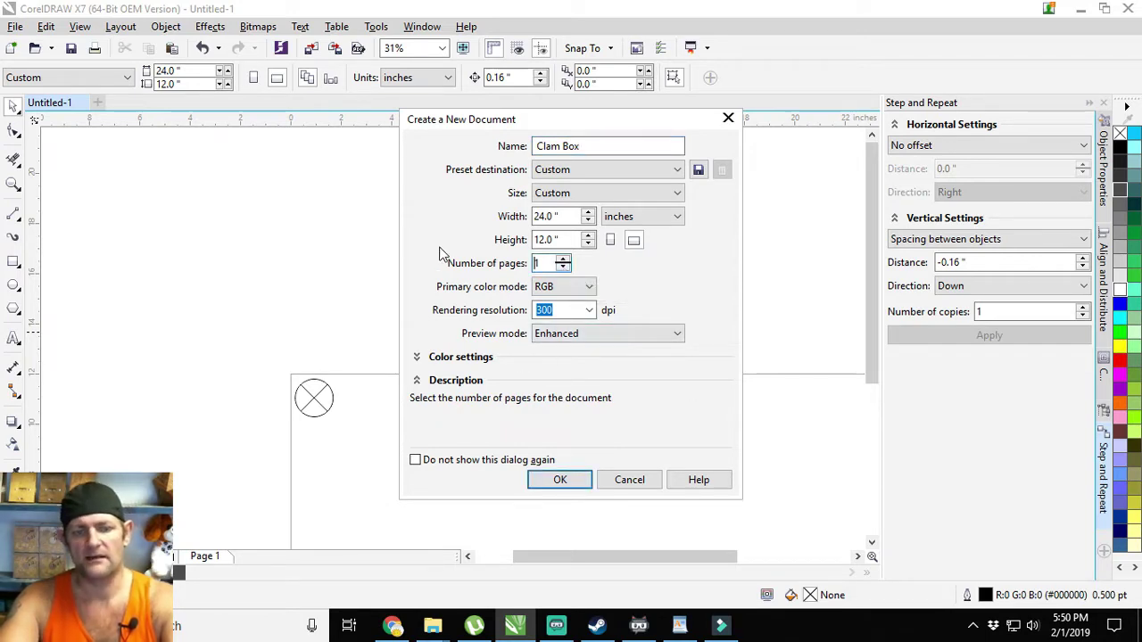
pyautogui.click(550, 475)
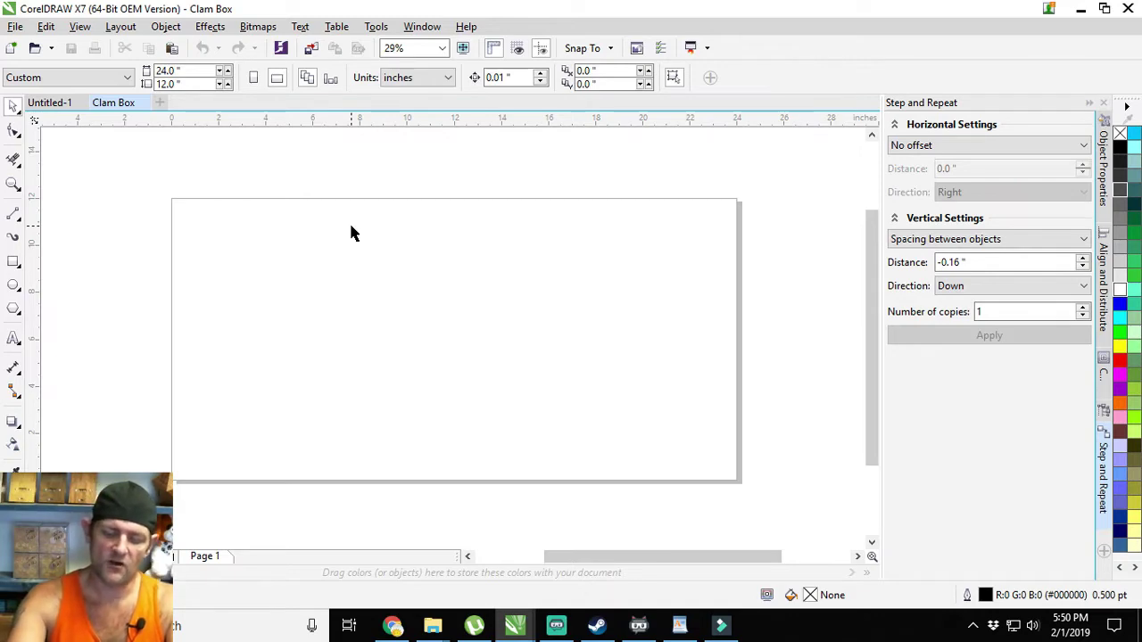
# - Import caseplans.svg, ungroup the pieces, and give them Hairline outlines
pyautogui.hotkey('ctrl', 'i')
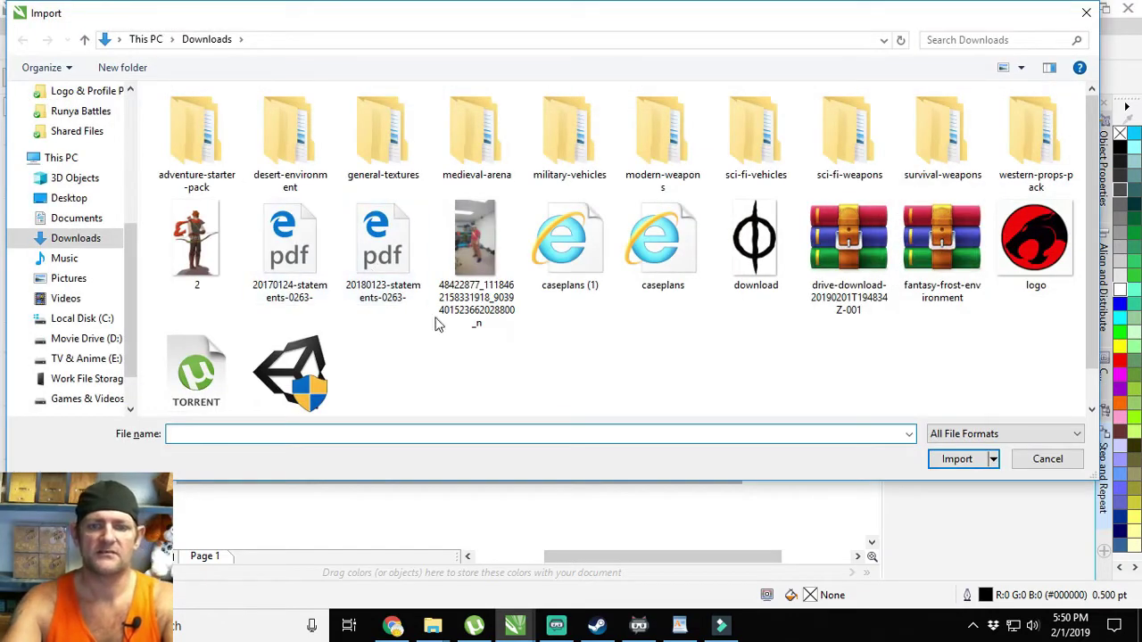
pyautogui.doubleClick(663, 239)
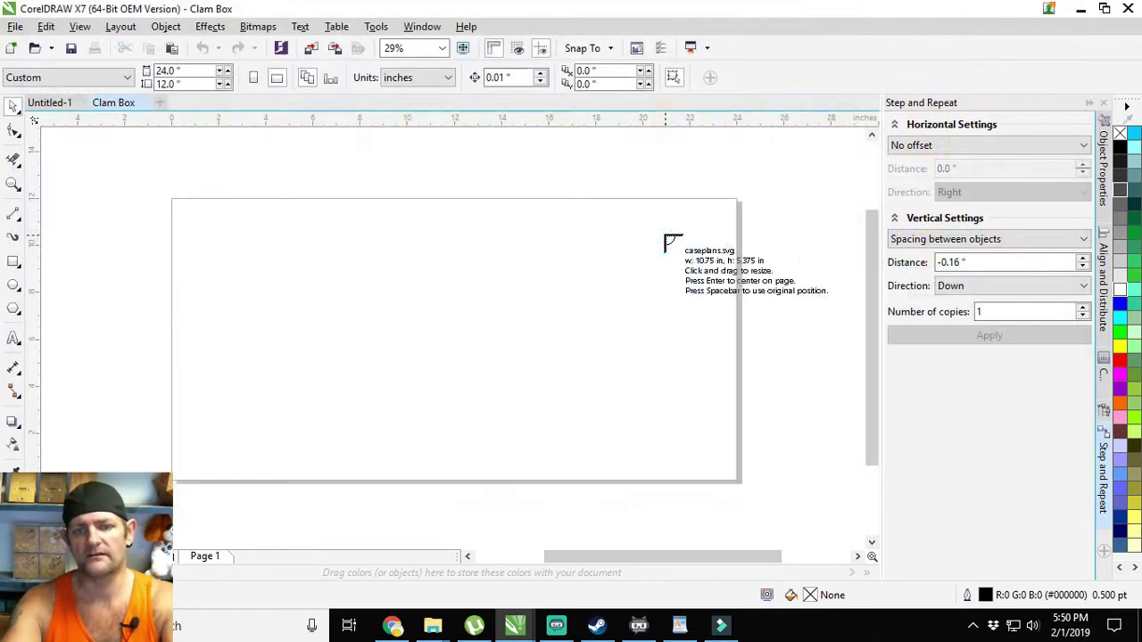
pyautogui.click(290, 235)
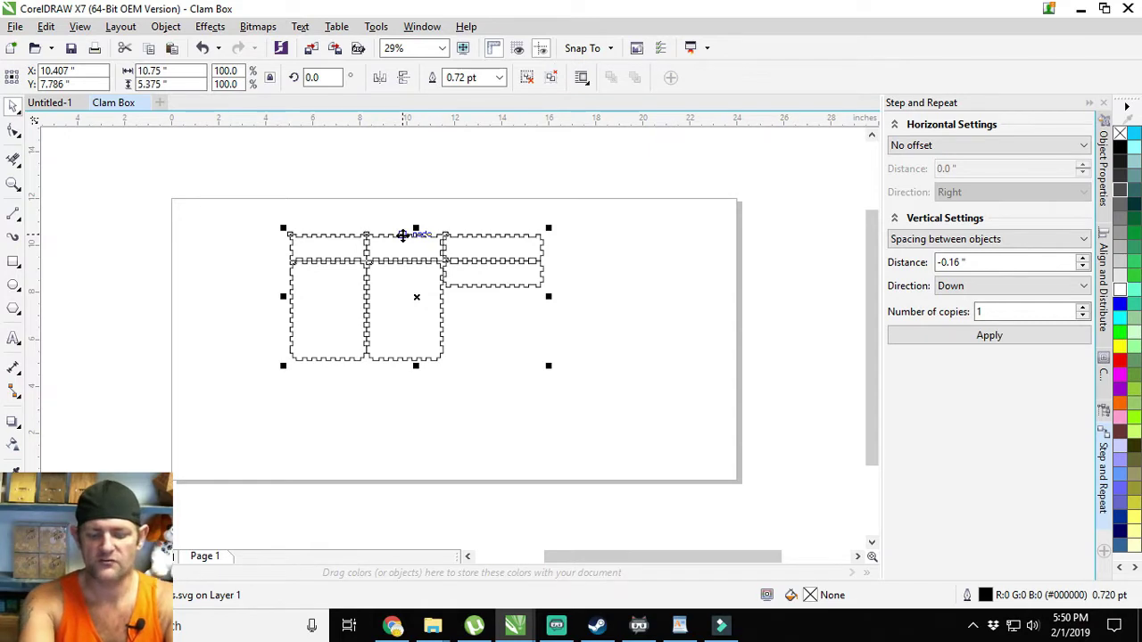
pyautogui.hotkey('ctrl', 'u')
pyautogui.scroll(2, 417, 263)
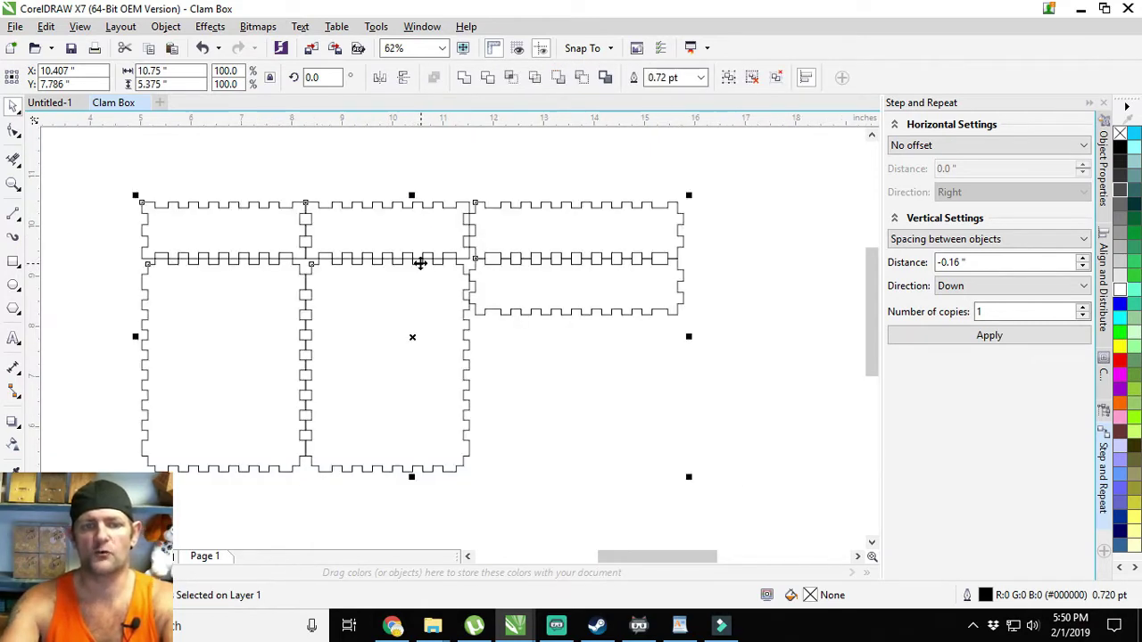
pyautogui.scroll(-2, 420, 262)
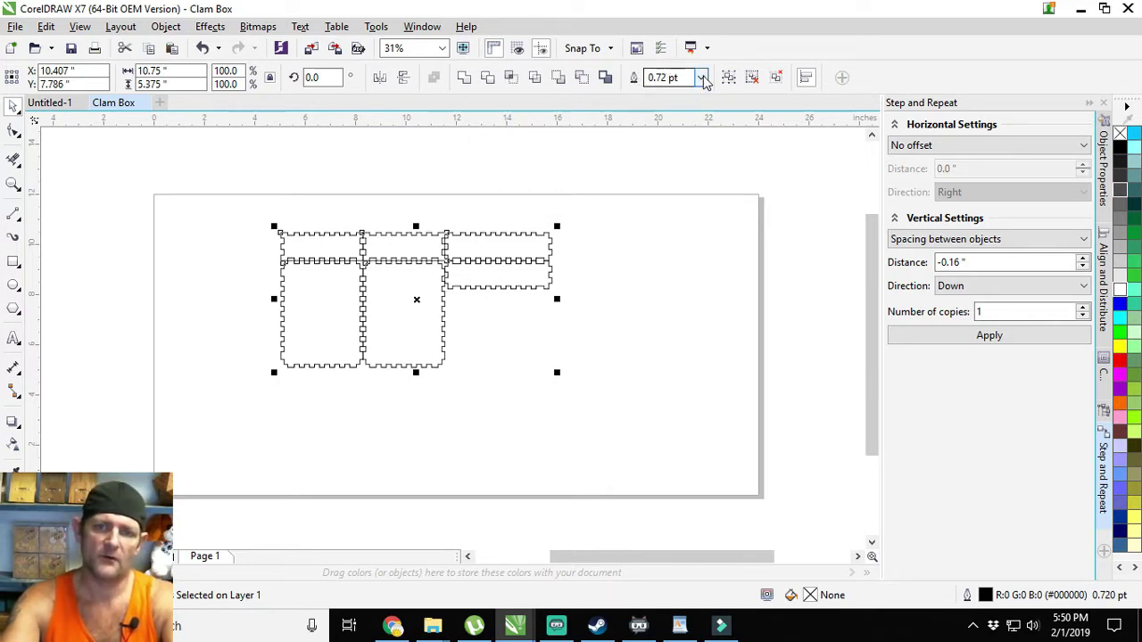
pyautogui.click(701, 78)
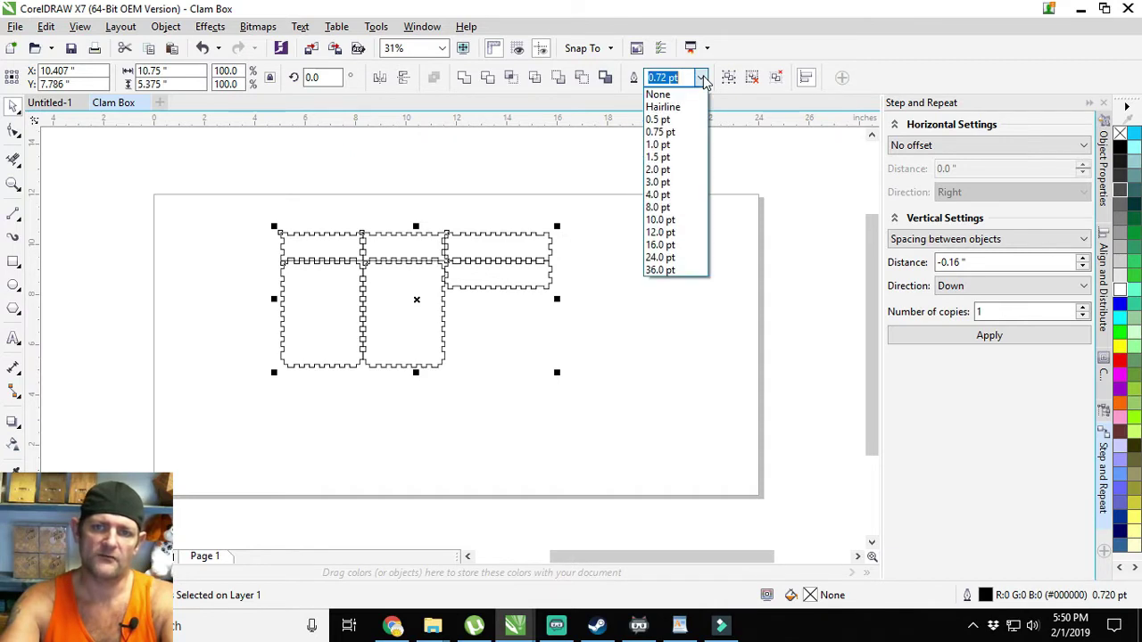
pyautogui.click(671, 107)
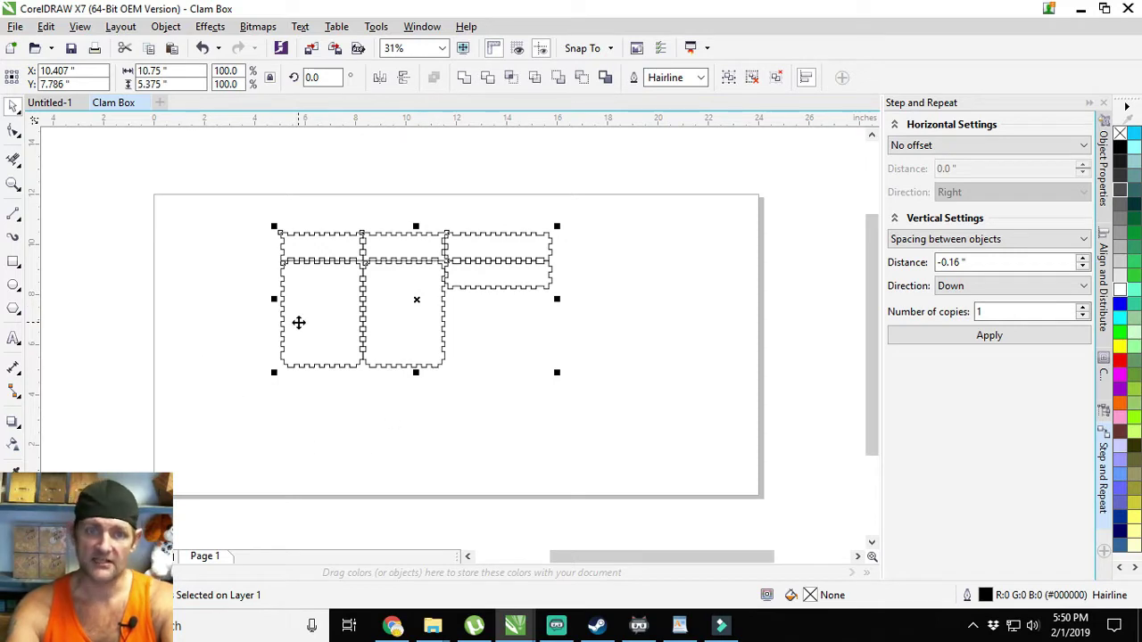
# - Delete the middle, lower-right and top-left panels, and move the long panels together
pyautogui.click(413, 428)
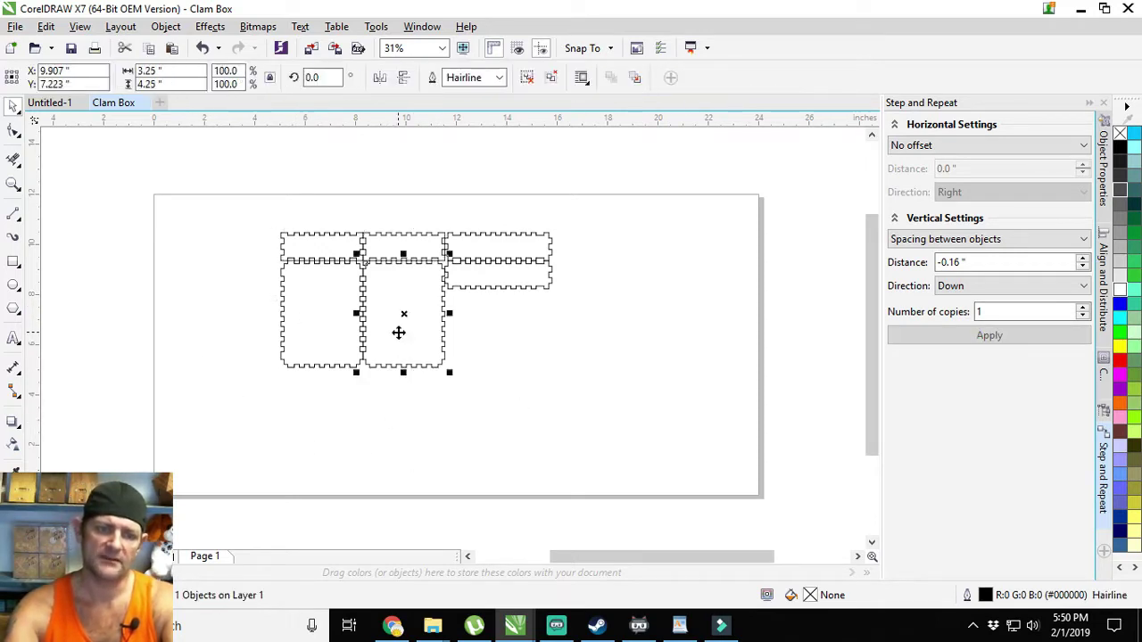
pyautogui.press('Delete')
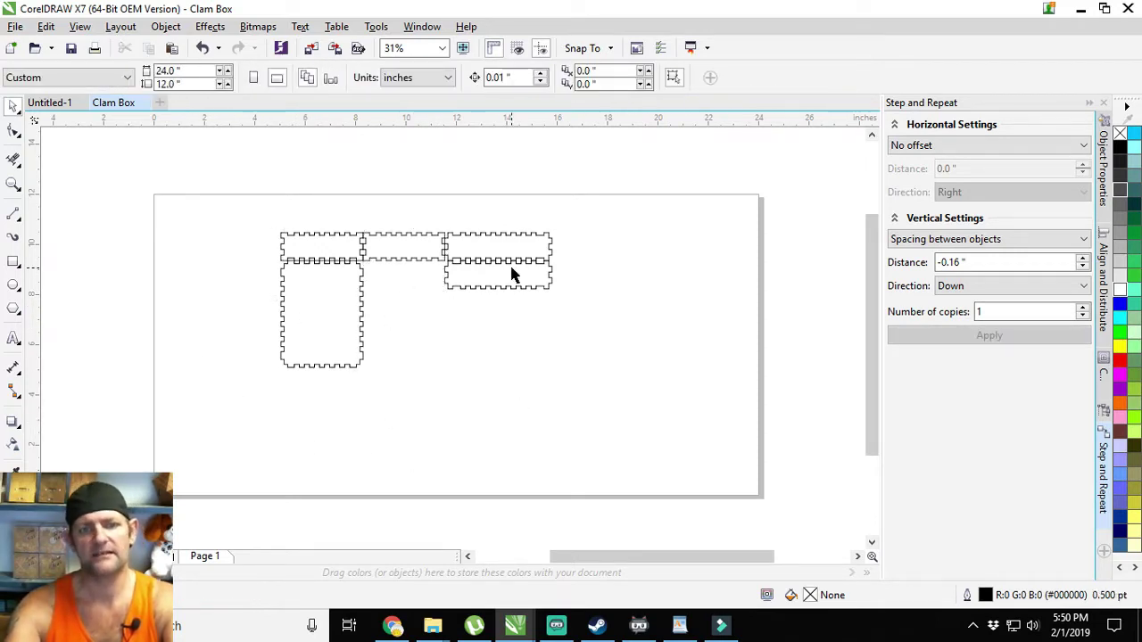
pyautogui.click(491, 277)
pyautogui.press('Delete')
pyautogui.click(323, 254)
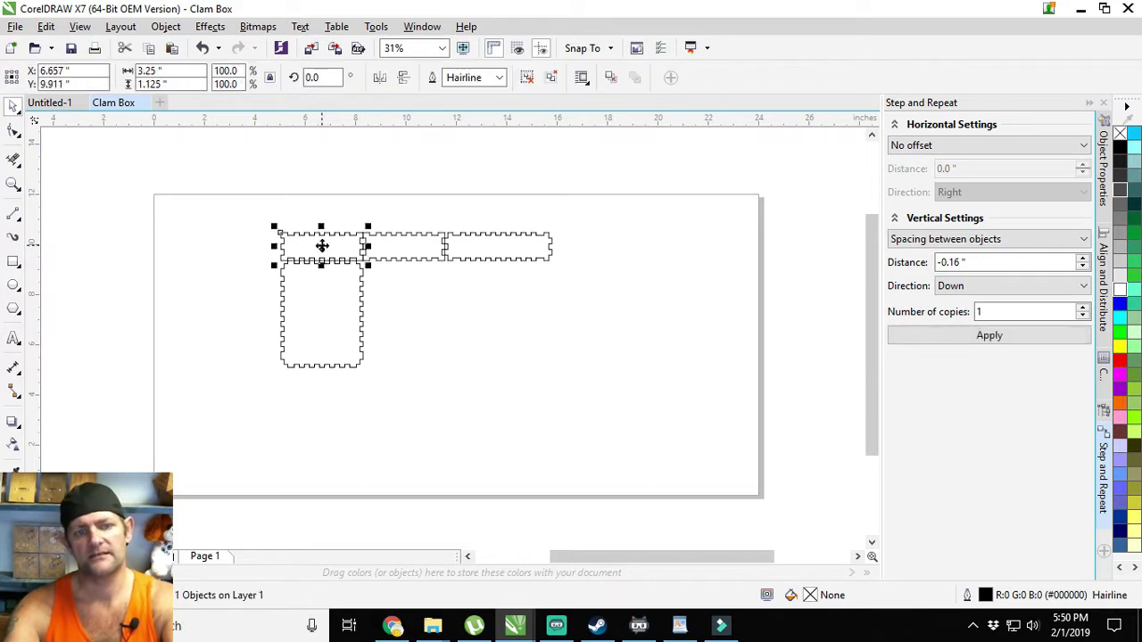
pyautogui.press('Delete')
pyautogui.moveTo(323, 312); pyautogui.dragTo(206, 254)
pyautogui.scroll(1, 389, 246)
pyautogui.scroll(1, 402, 298)
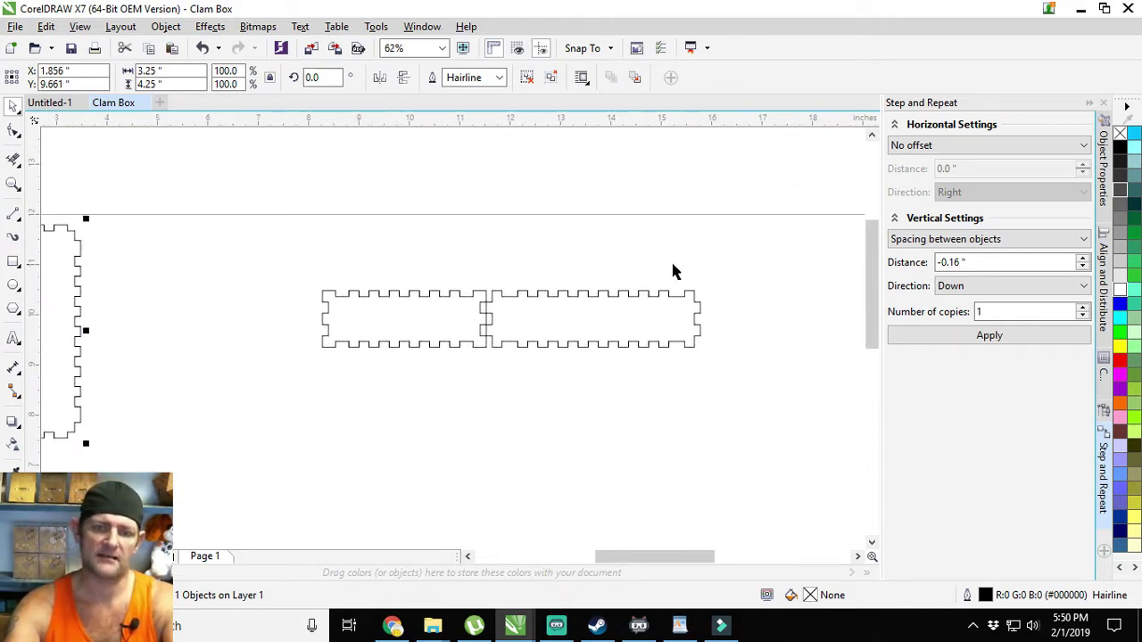
pyautogui.scroll(1, 673, 272)
pyautogui.moveTo(459, 291); pyautogui.dragTo(579, 242)
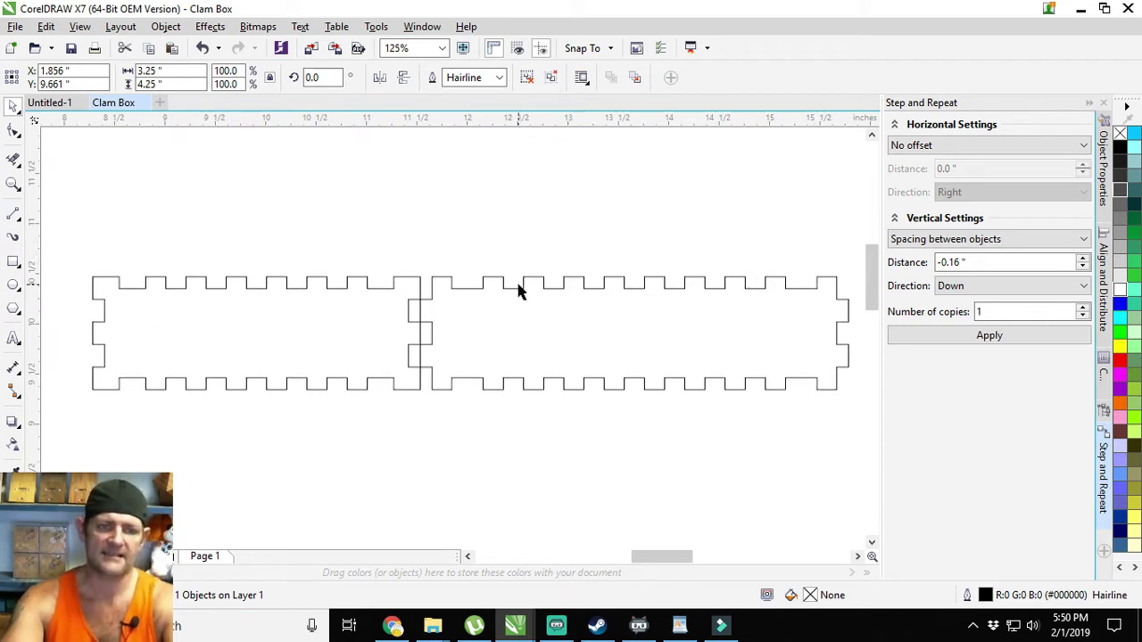
# - Draw a two-point straight line along the top edge of the right long panel
pyautogui.click(21, 222)
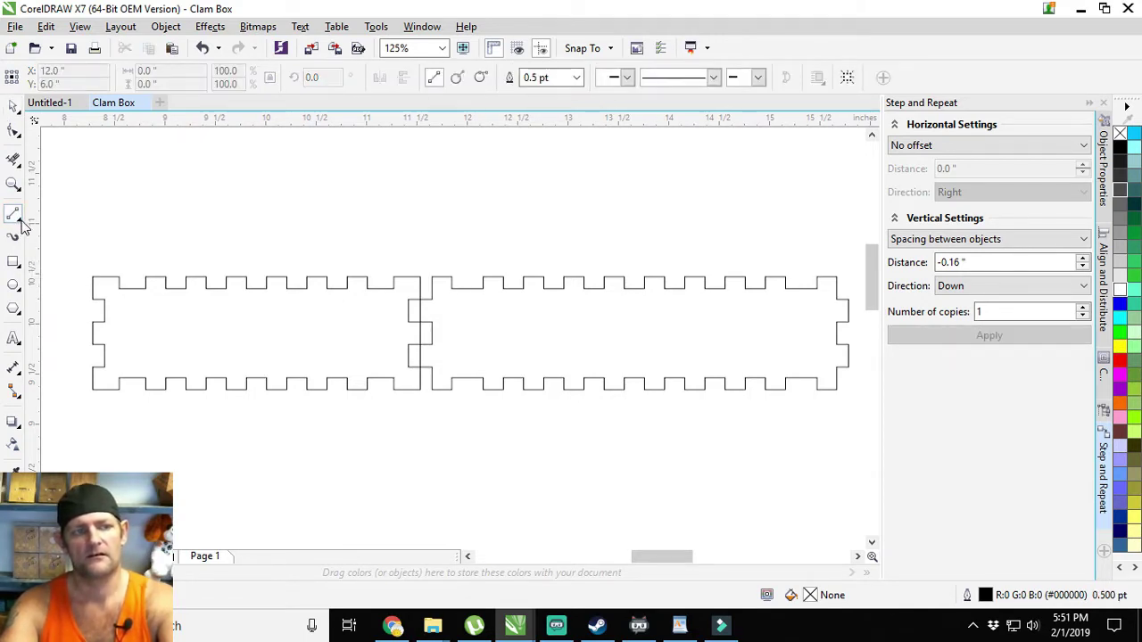
pyautogui.click(21, 223)
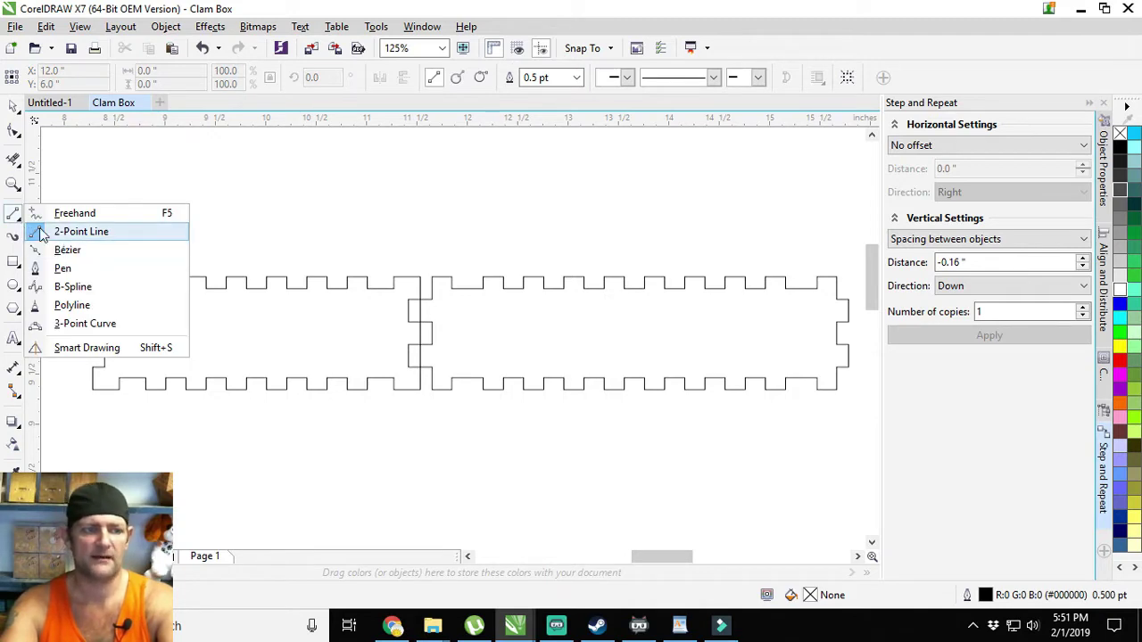
pyautogui.click(96, 232)
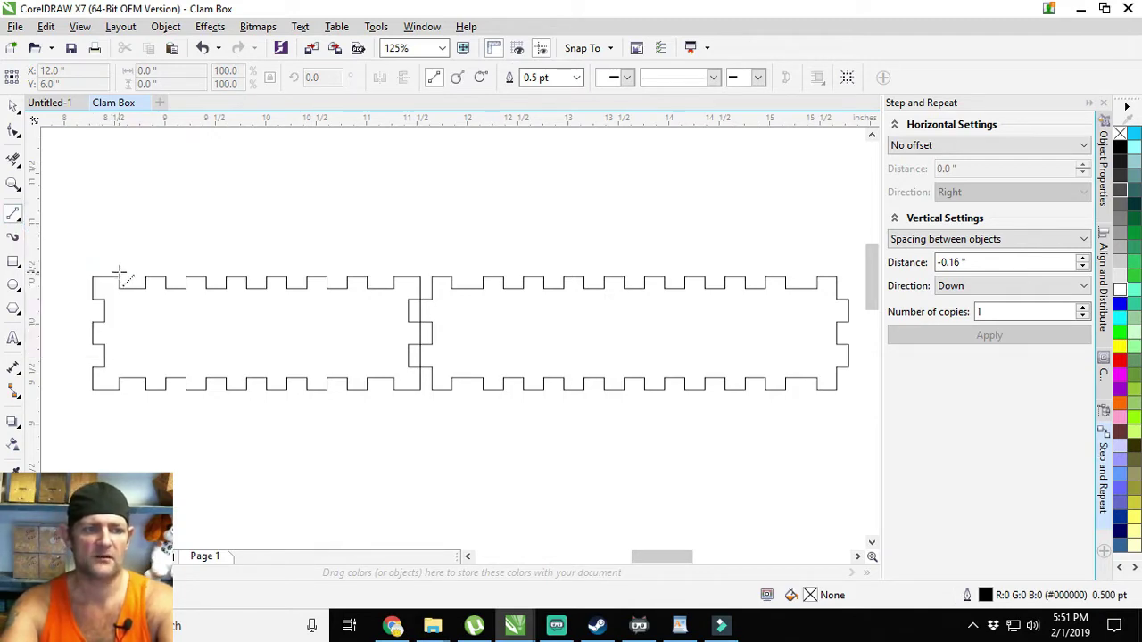
pyautogui.moveTo(119, 276); pyautogui.dragTo(823, 277)
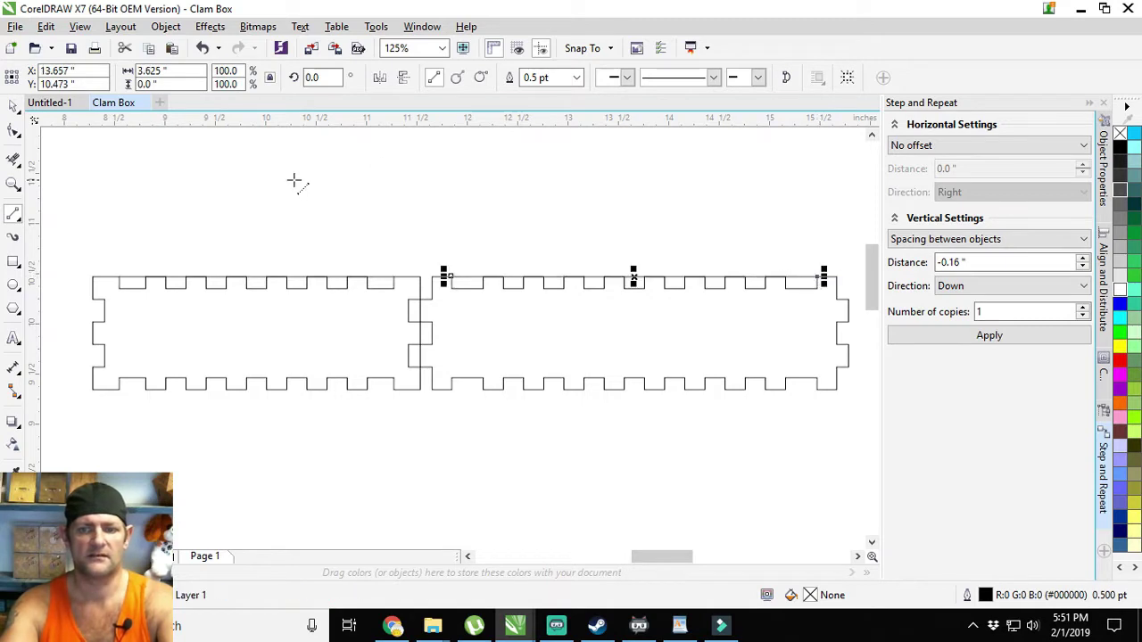
pyautogui.click(15, 105)
# - Weld the left panel's pieces via Object > Shaping, then undo the weld
pyautogui.moveTo(436, 241); pyautogui.dragTo(53, 395)
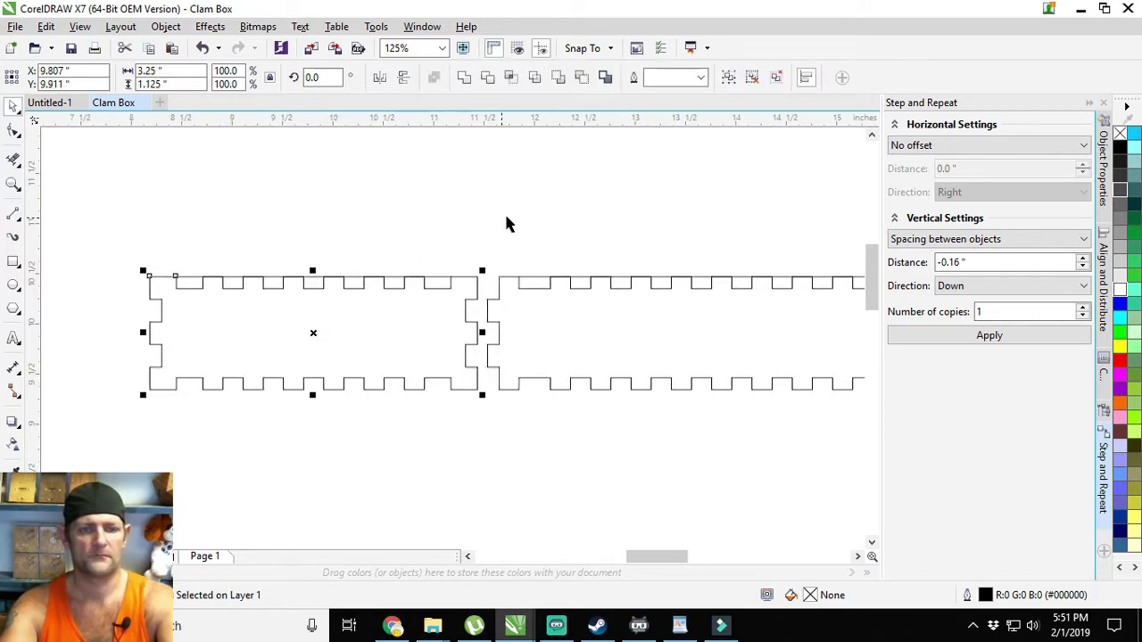
pyautogui.scroll(-2, 490, 214)
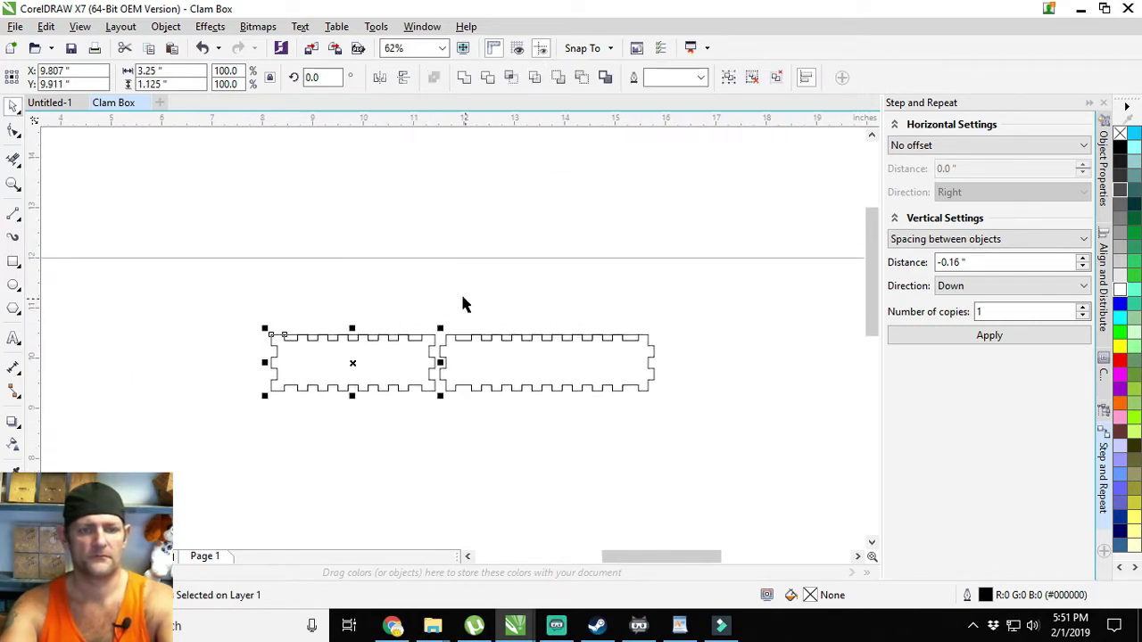
pyautogui.click(165, 27)
pyautogui.moveTo(263, 377)
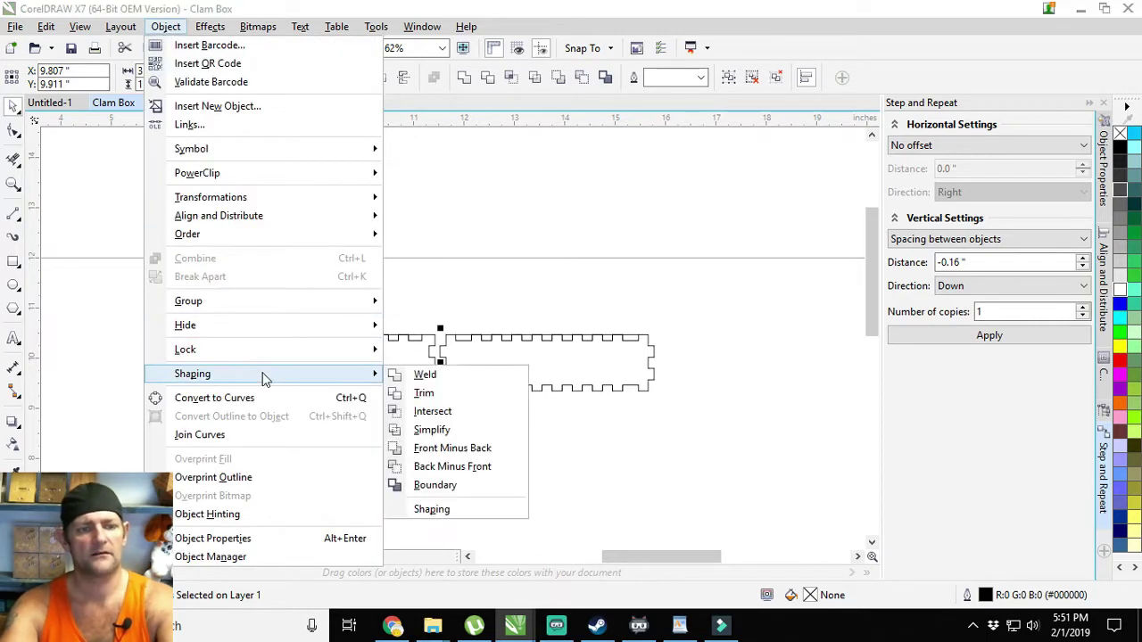
pyautogui.click(425, 374)
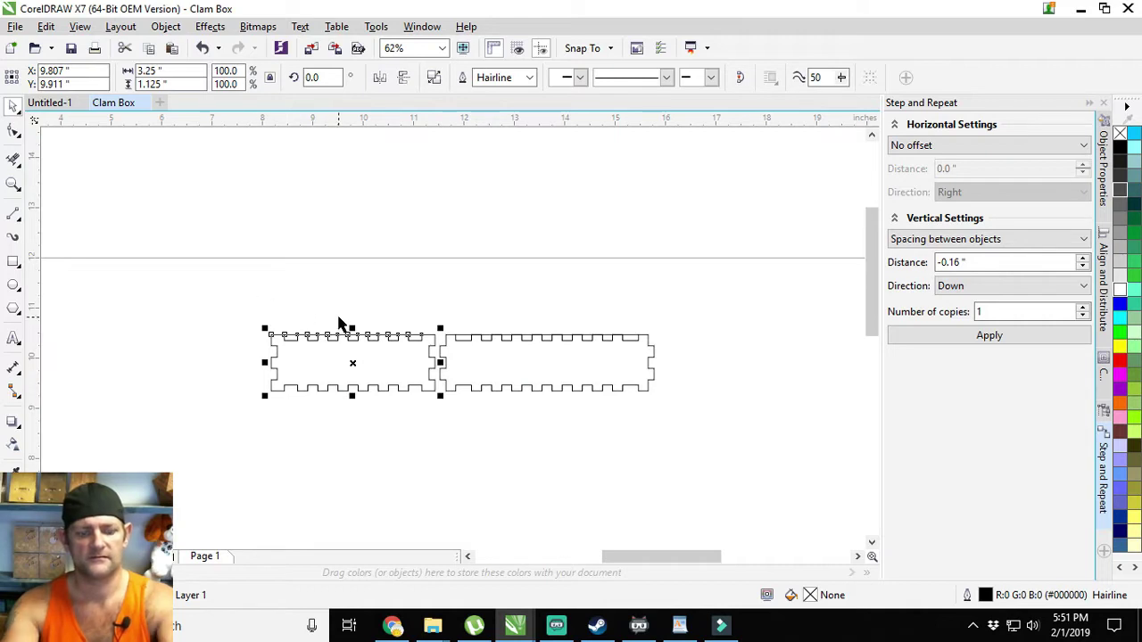
pyautogui.hotkey('ctrl', 'z')
pyautogui.scroll(2, 422, 290)
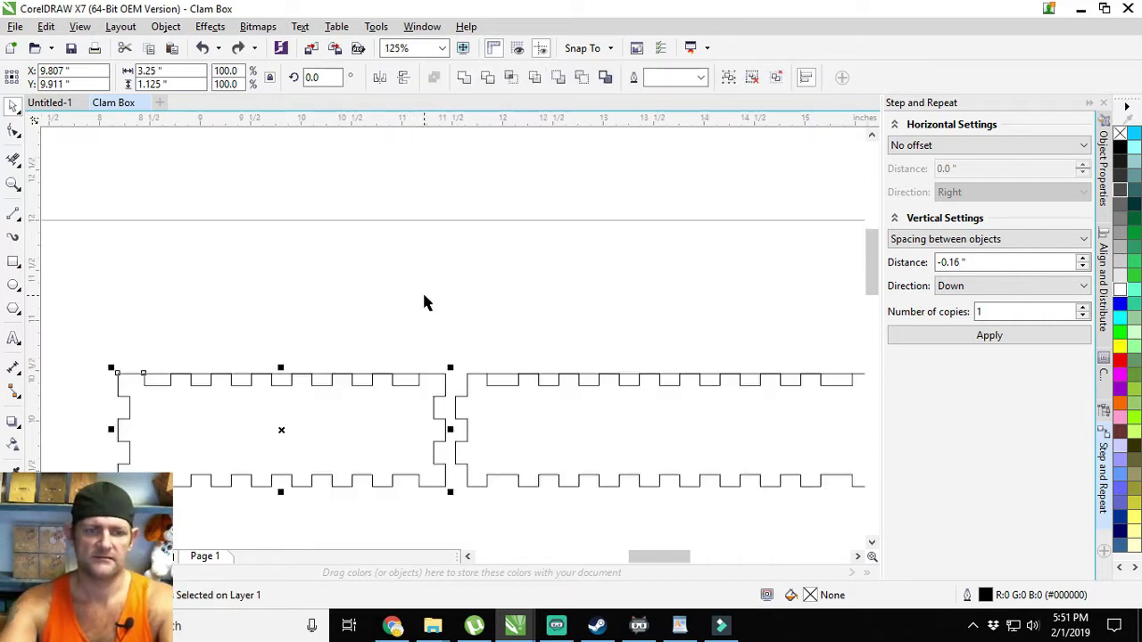
pyautogui.scroll(-2, 421, 290)
pyautogui.moveTo(422, 290); pyautogui.dragTo(472, 263)
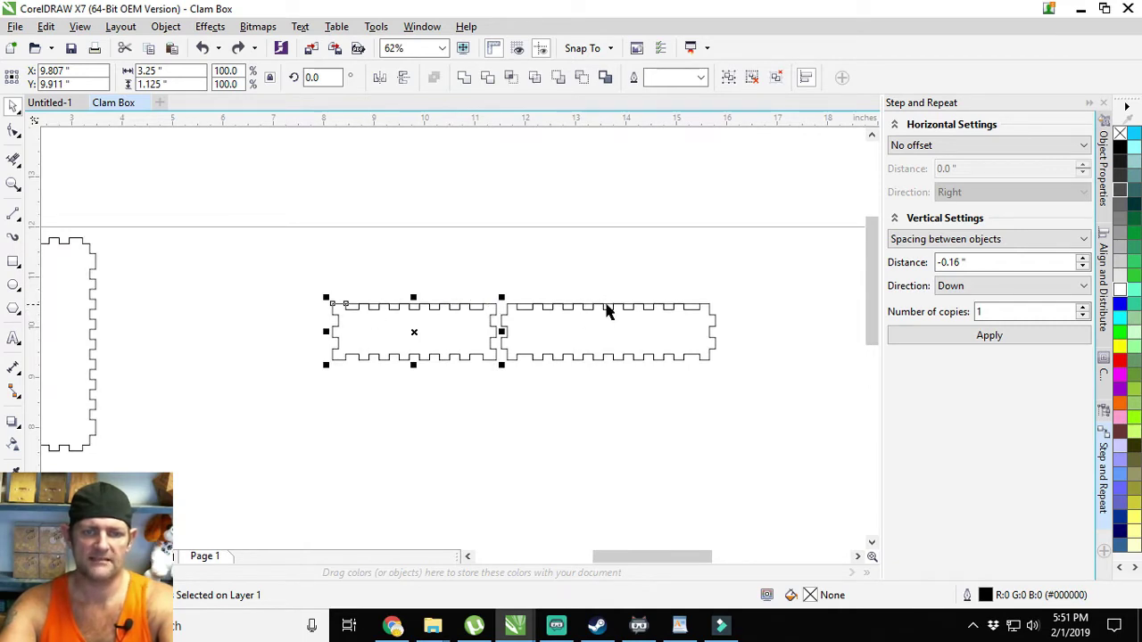
pyautogui.scroll(2, 475, 316)
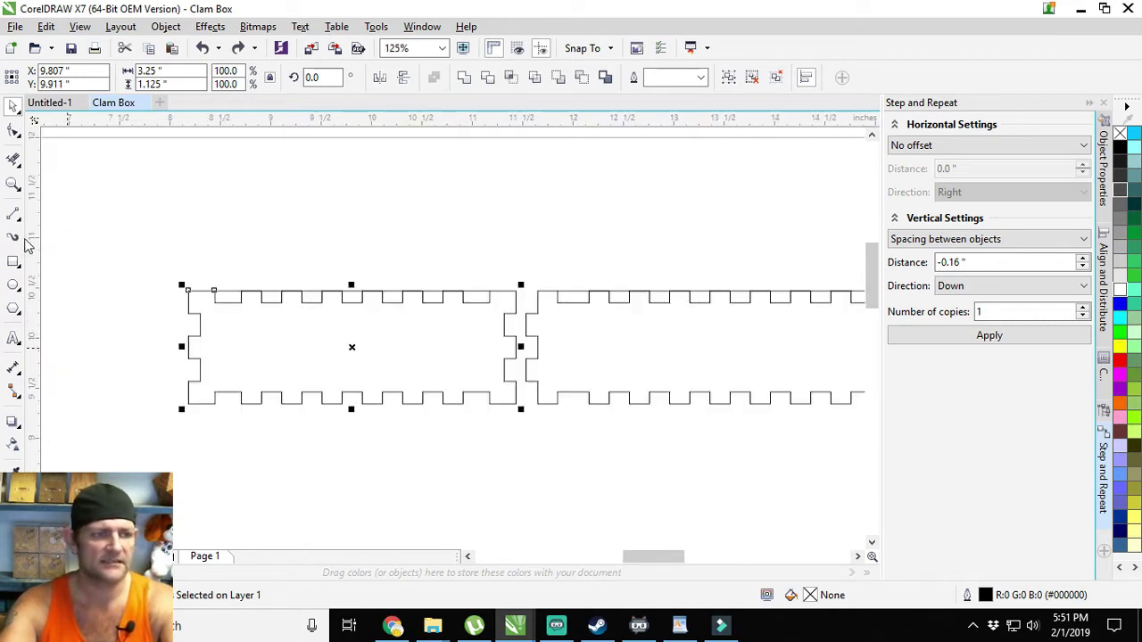
# - Trim the top tabs off both long panels with Virtual Segment Delete
pyautogui.click(20, 168)
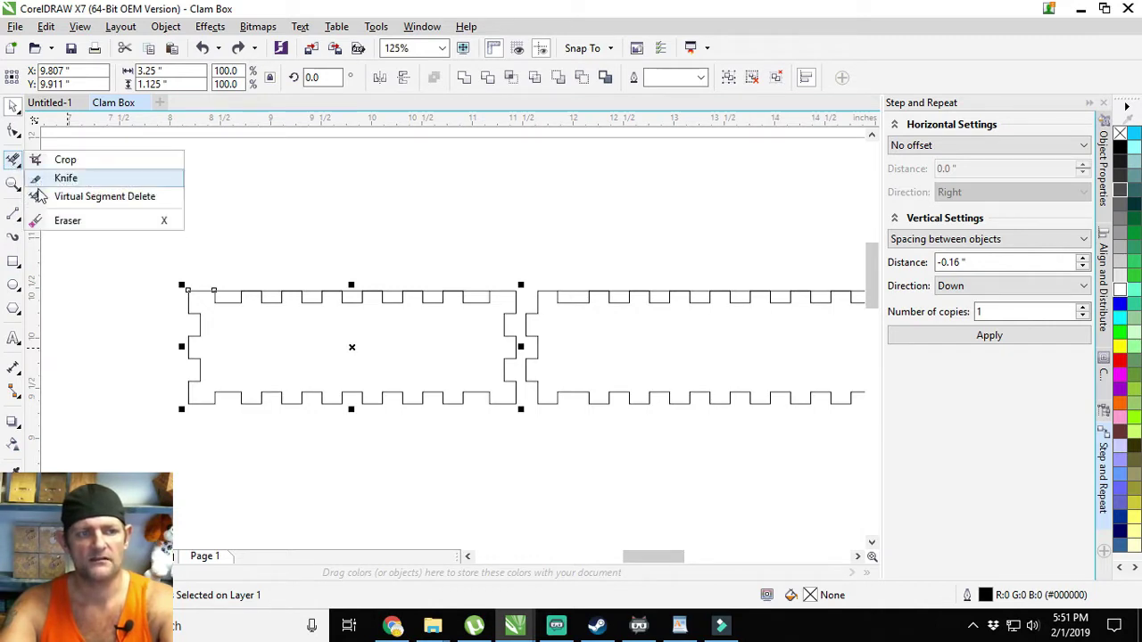
pyautogui.click(96, 197)
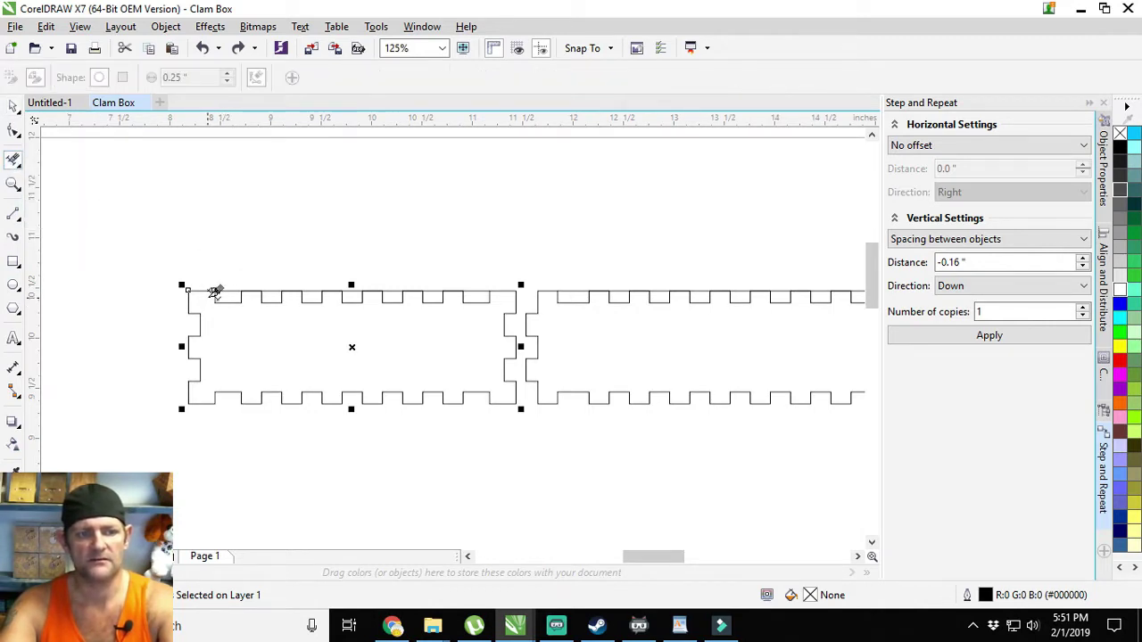
pyautogui.moveTo(215, 292); pyautogui.dragTo(503, 305)
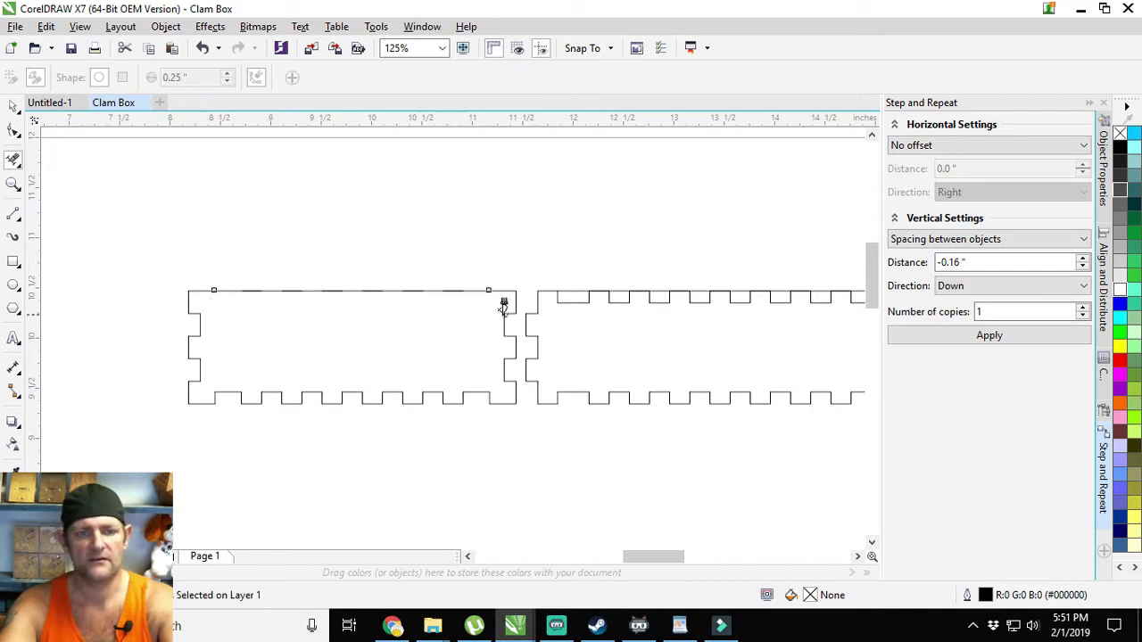
pyautogui.moveTo(632, 182); pyautogui.dragTo(451, 224)
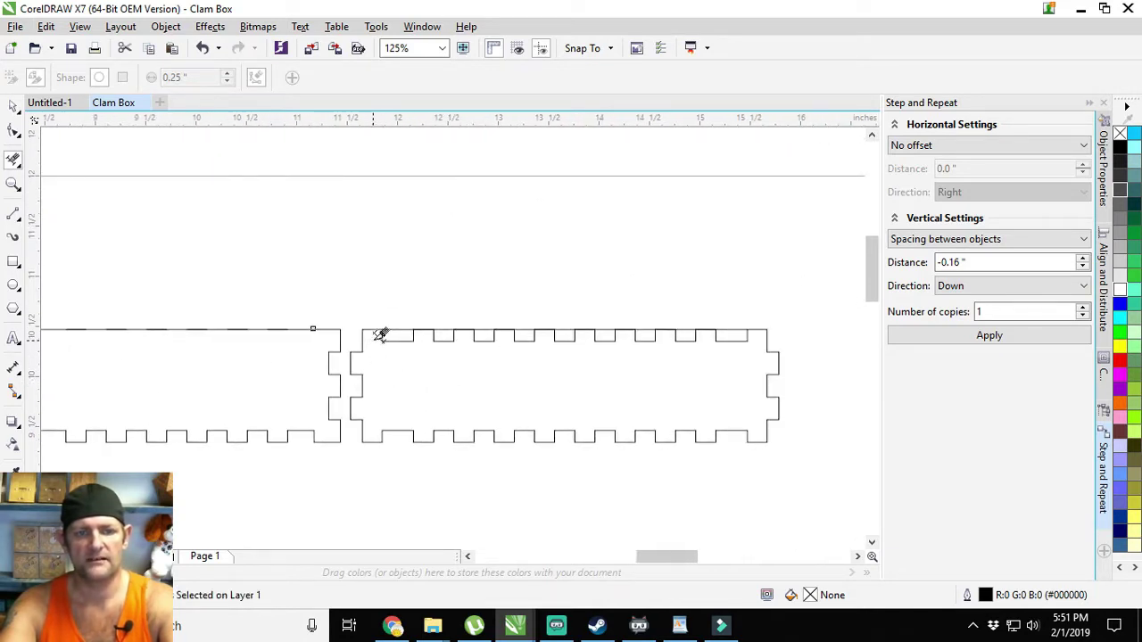
pyautogui.moveTo(376, 336); pyautogui.dragTo(751, 353)
pyautogui.scroll(-2, 437, 258)
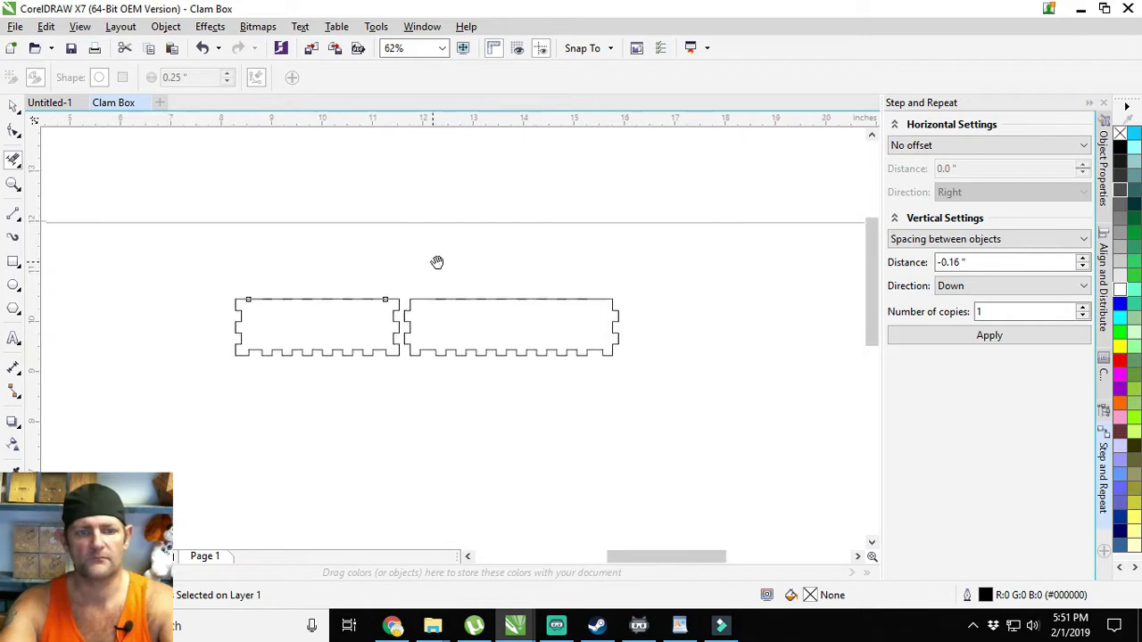
pyautogui.click(14, 107)
# - Check the shared edge of the two strips, then select the right piece's top line
pyautogui.click(373, 318)
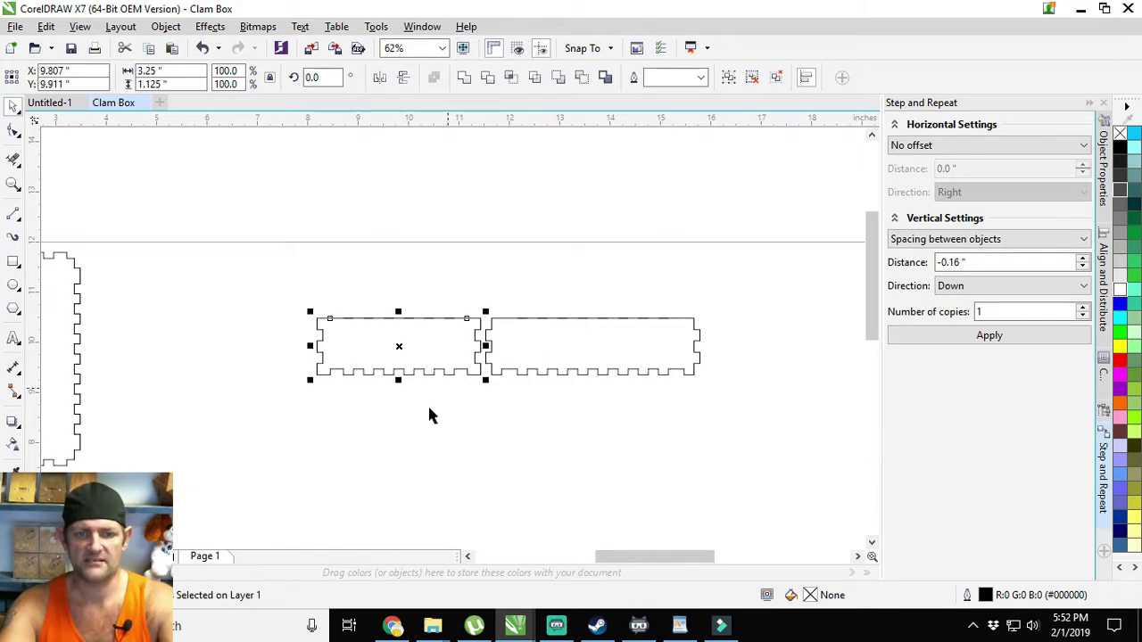
pyautogui.scroll(6, 609, 325)
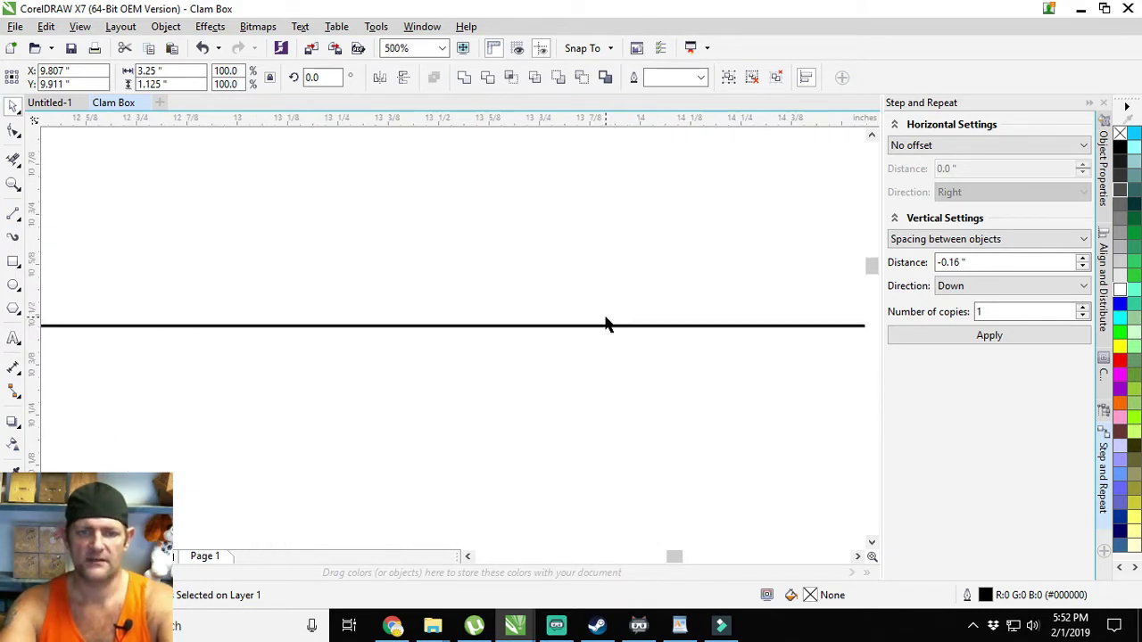
pyautogui.scroll(-5, 606, 323)
pyautogui.scroll(-2, 606, 324)
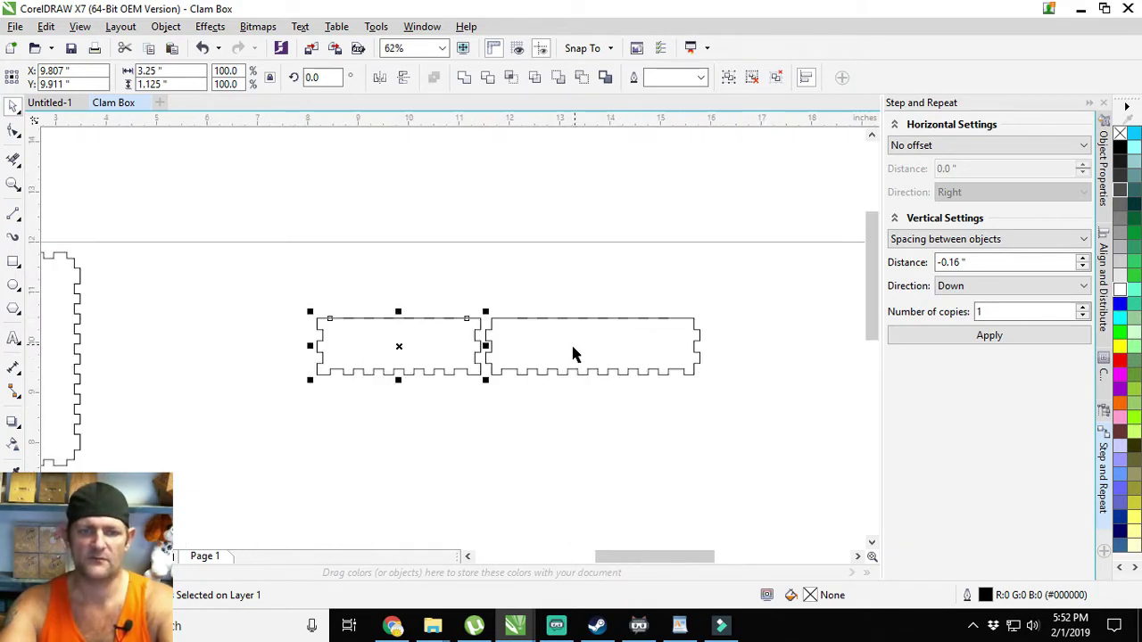
pyautogui.click(572, 303)
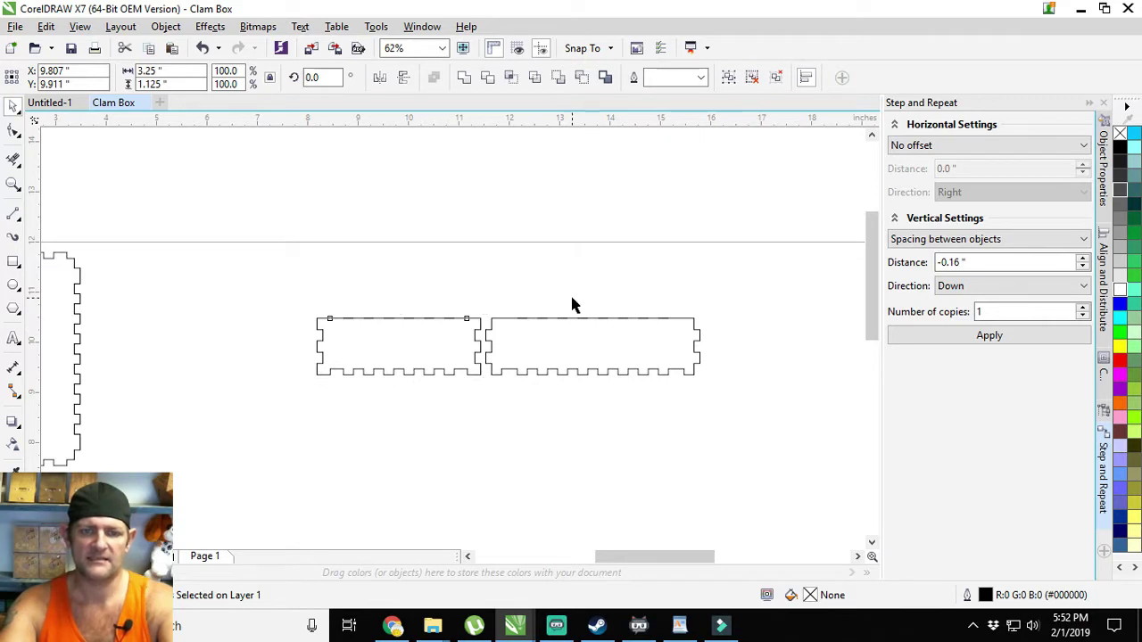
pyautogui.click(574, 321)
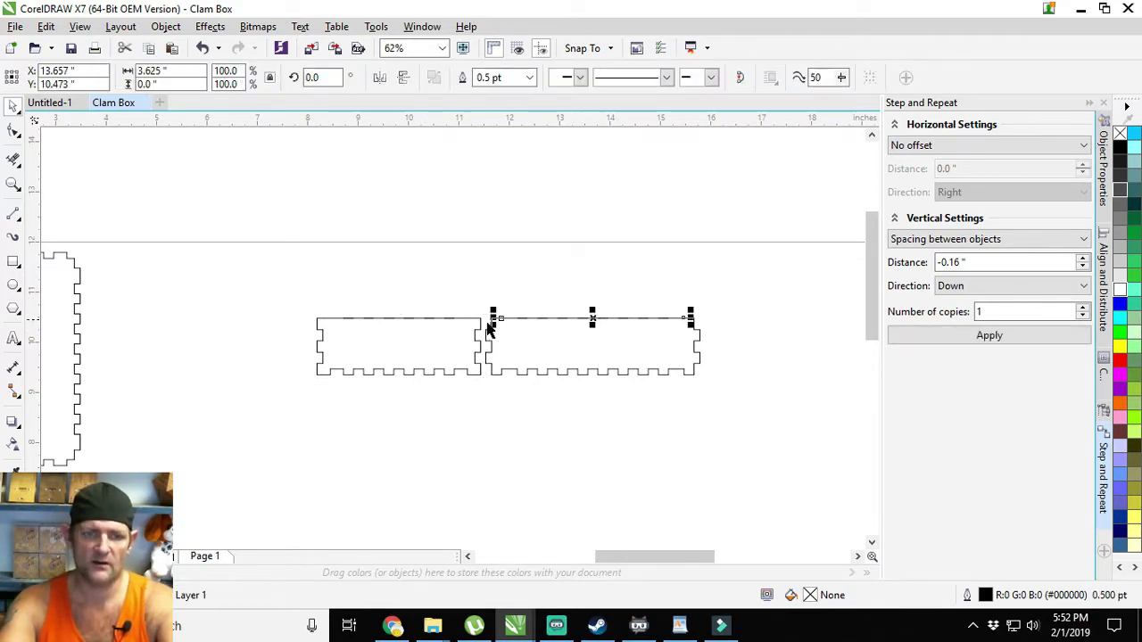
# - Nudge both top edge lines up and trim away the left piece's dashed top segment
pyautogui.keyDown('shift'); pyautogui.click(437, 319); pyautogui.keyUp('shift')
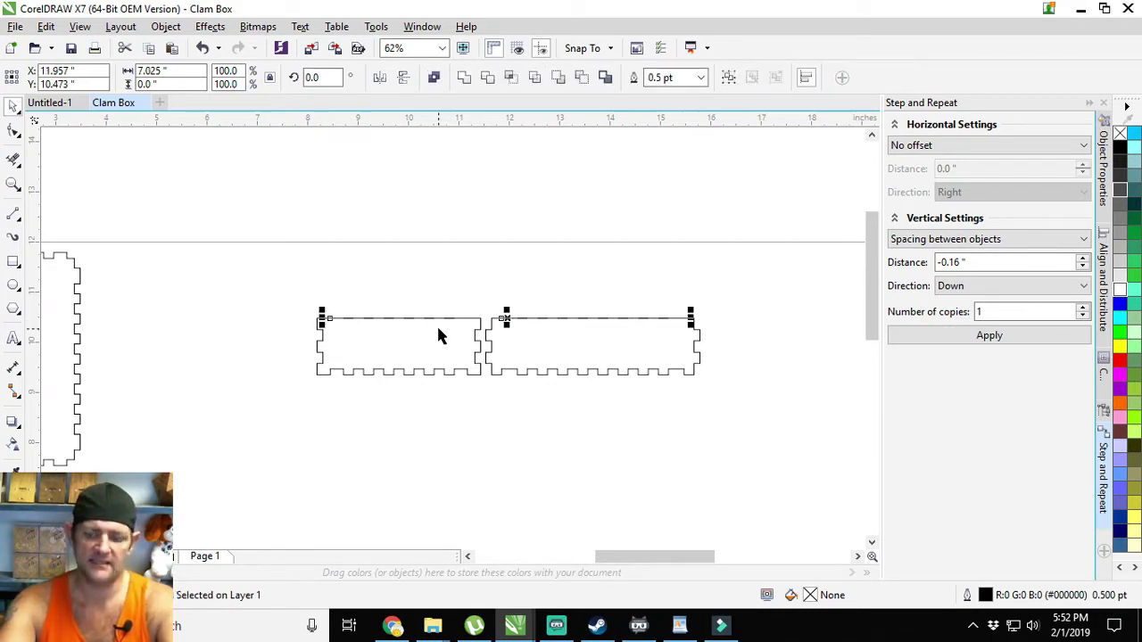
pyautogui.press('Up')
pyautogui.press('Up')
pyautogui.press('Up')
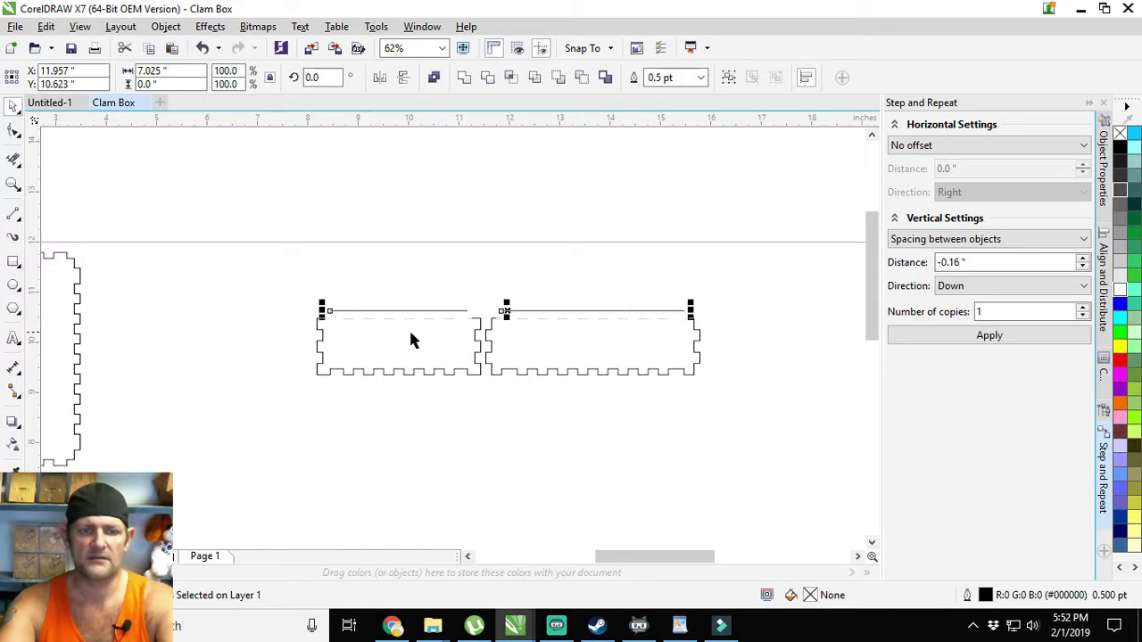
pyautogui.click(13, 161)
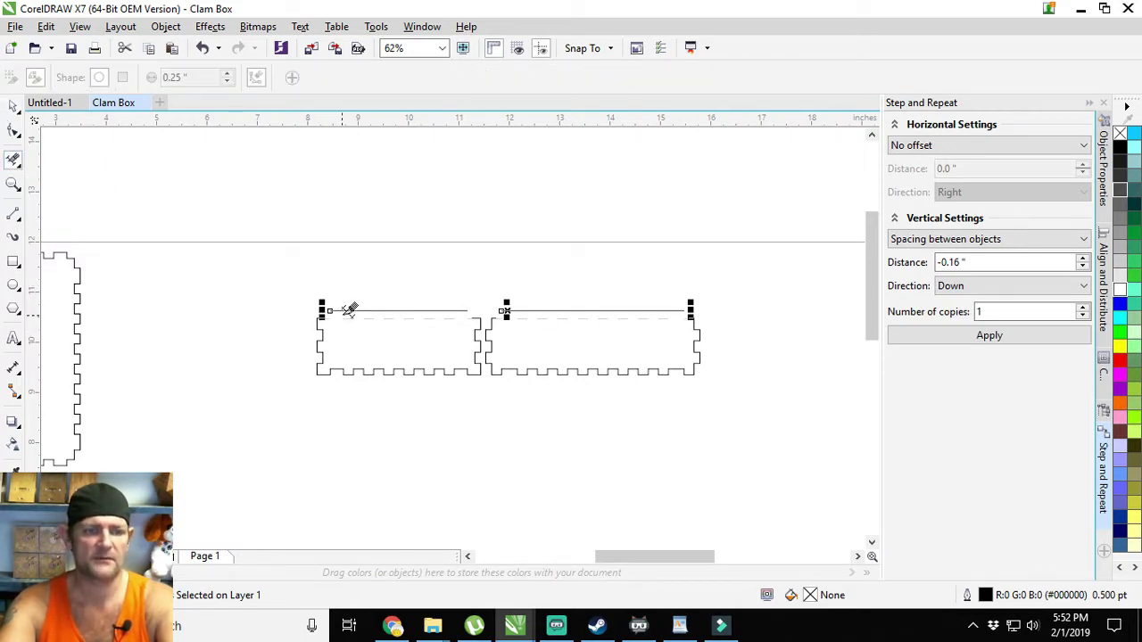
pyautogui.moveTo(348, 310); pyautogui.dragTo(680, 326)
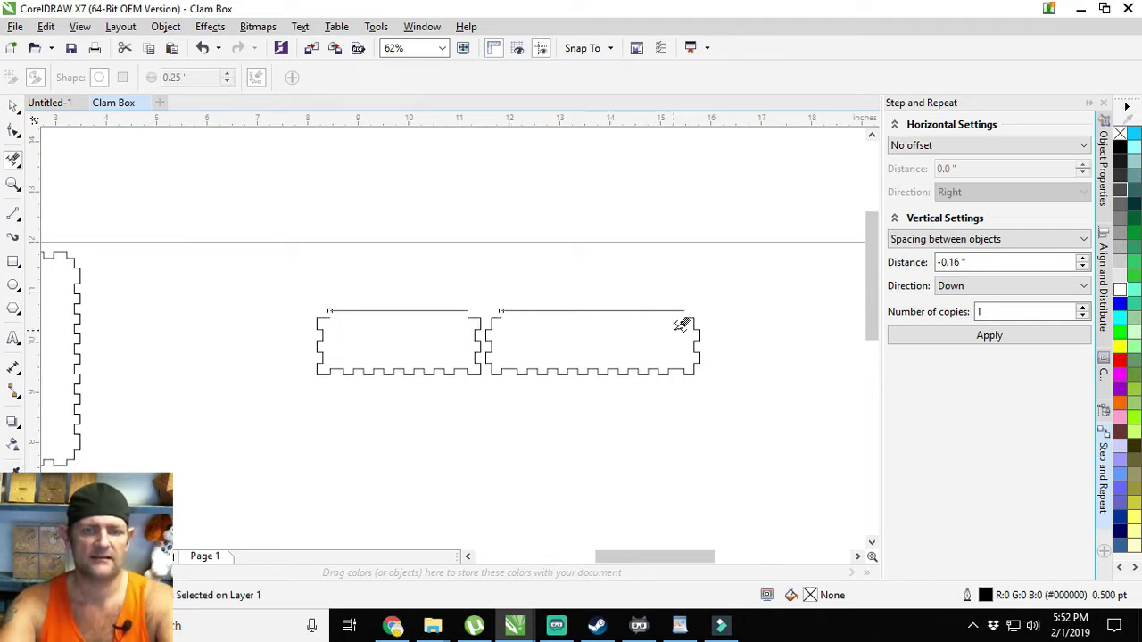
pyautogui.click(13, 107)
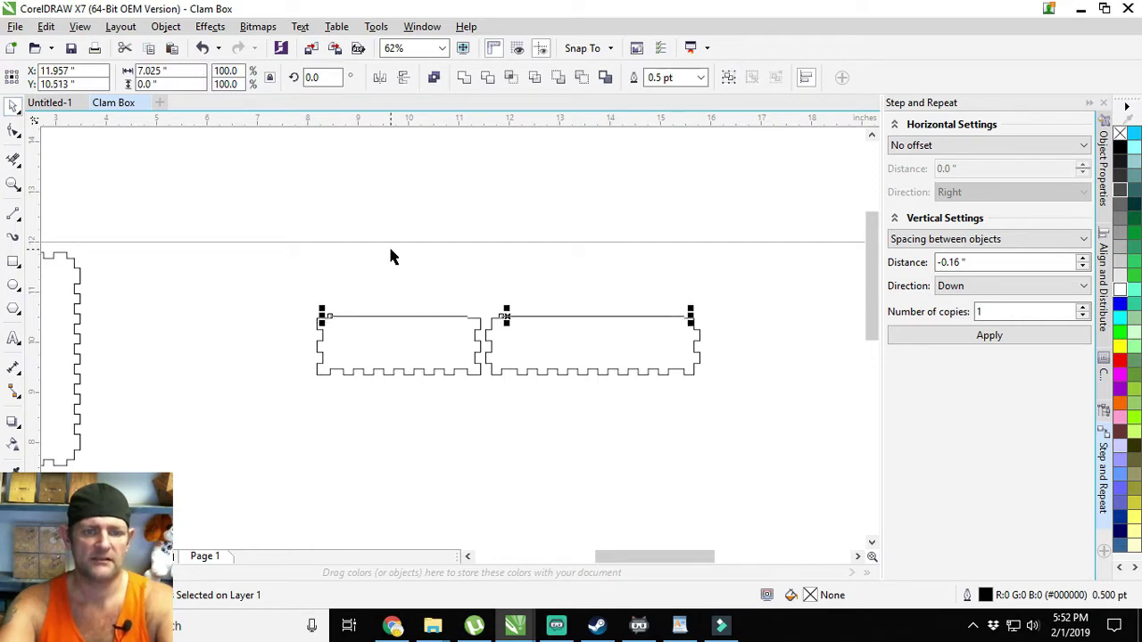
pyautogui.click(446, 283)
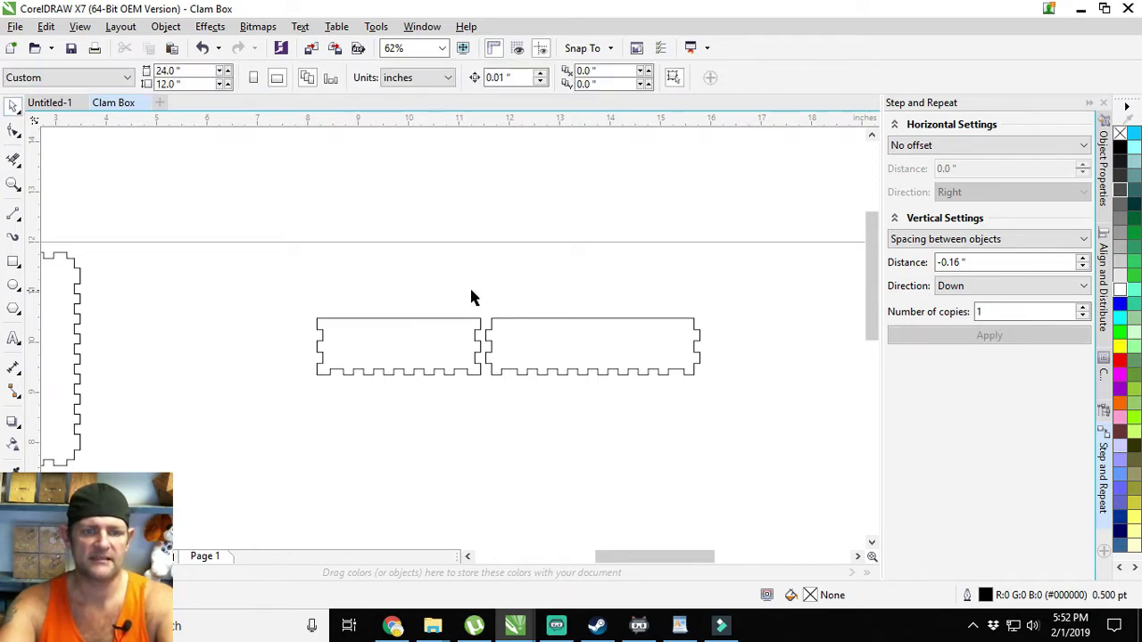
# - Group the left narrow piece's parts with Group Objects and select the right piece
pyautogui.moveTo(491, 293); pyautogui.dragTo(250, 382)
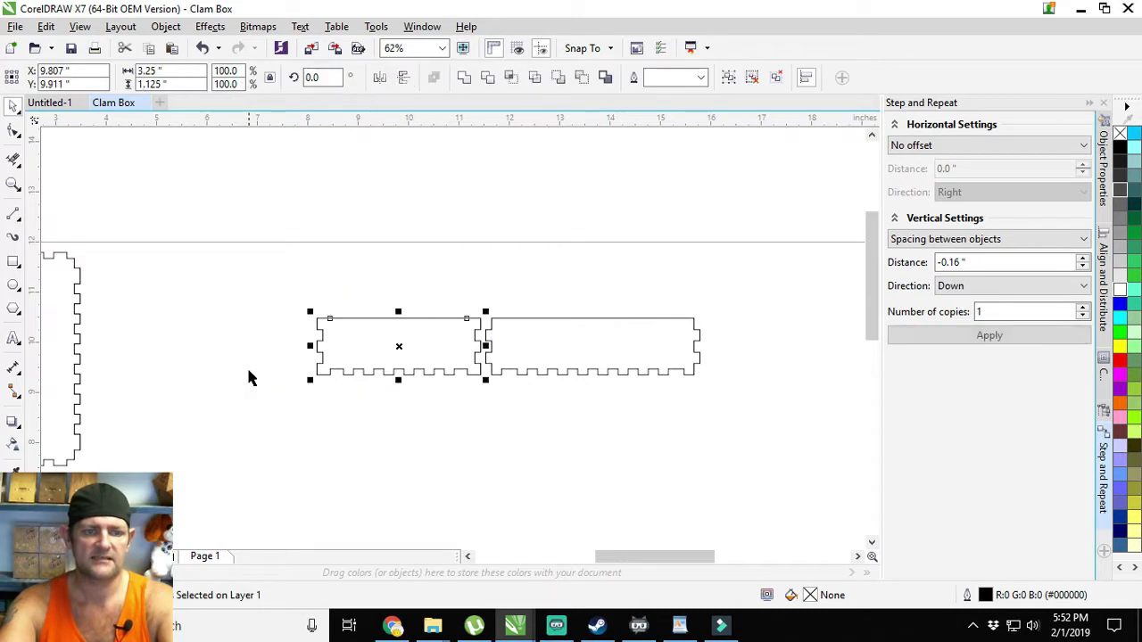
pyautogui.rightClick(385, 354)
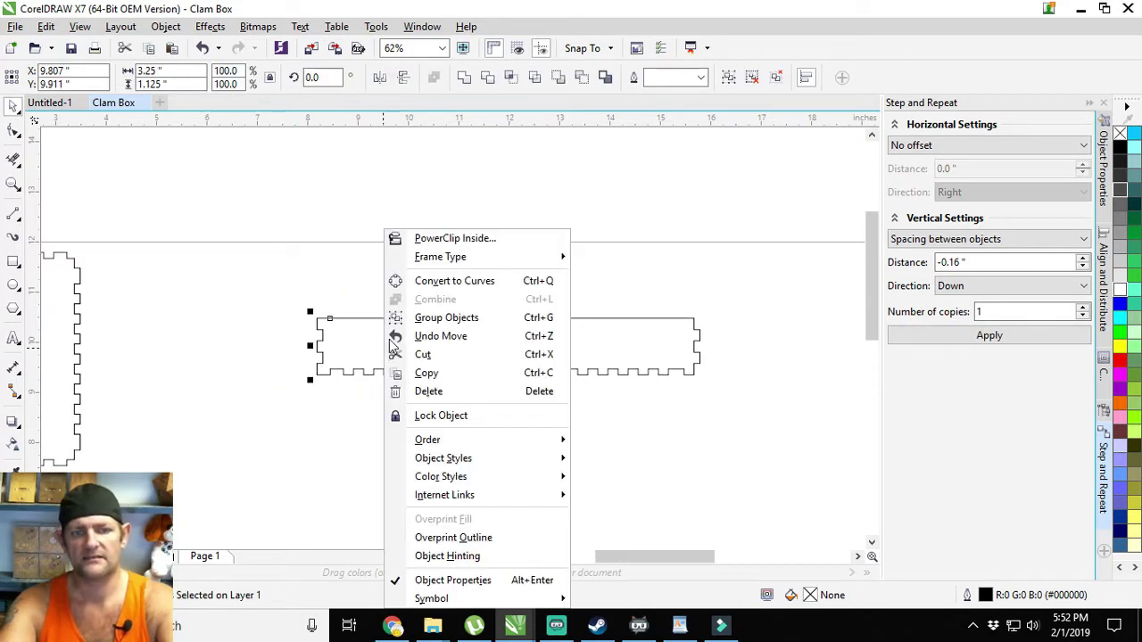
pyautogui.click(430, 319)
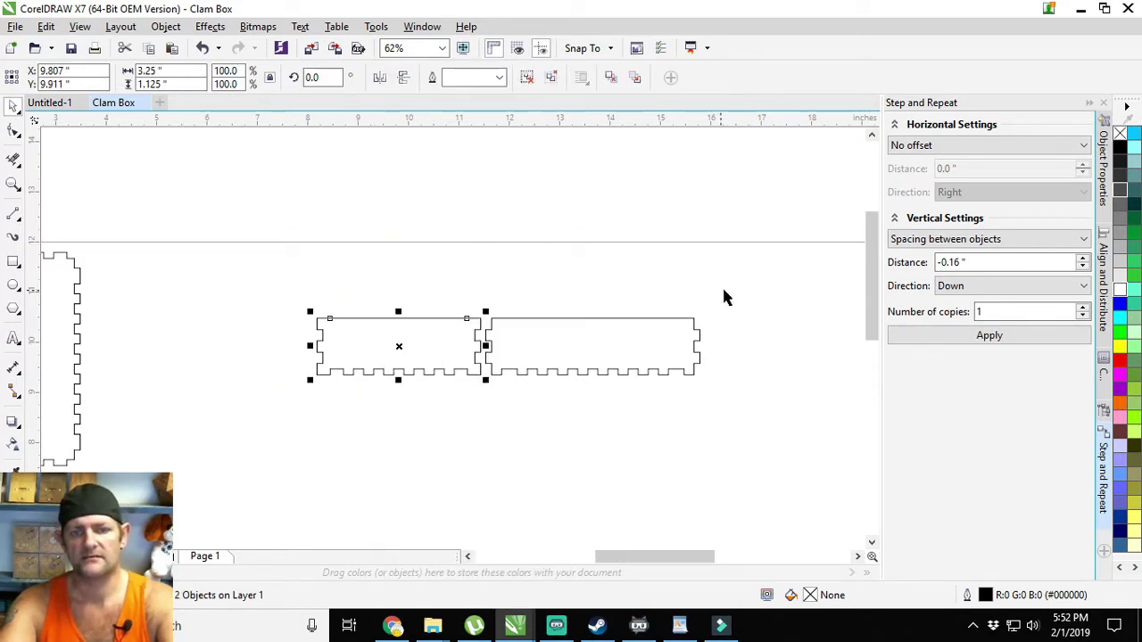
pyautogui.moveTo(733, 293); pyautogui.dragTo(464, 401)
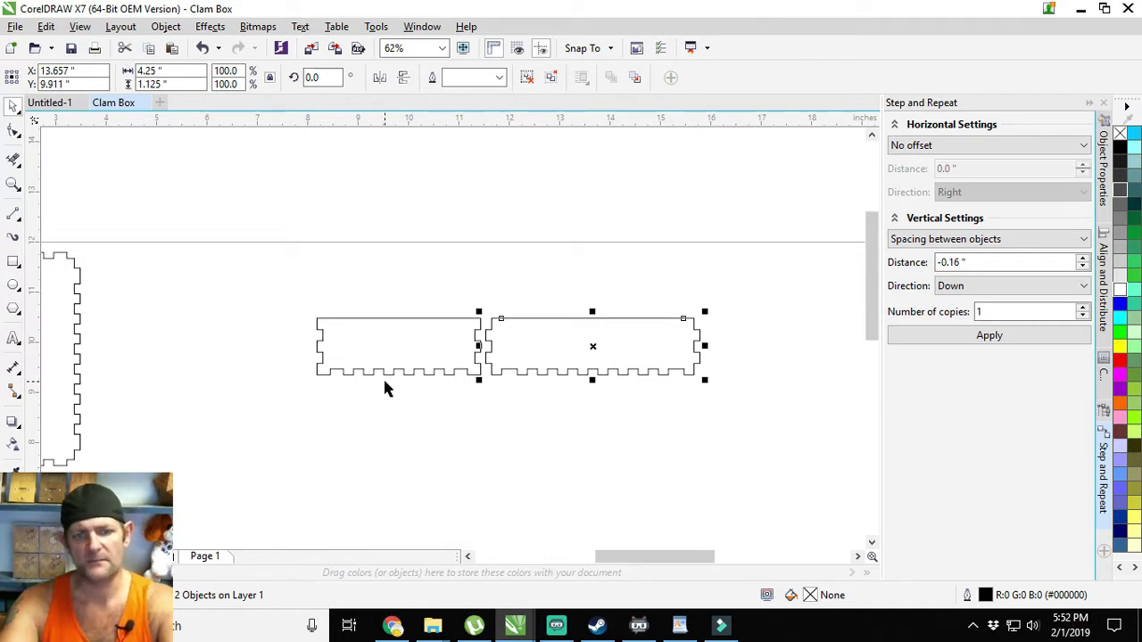
pyautogui.click(476, 381)
# - Duplicate the two narrow pieces and nudge the copy below the originals
pyautogui.scroll(-2, 476, 379)
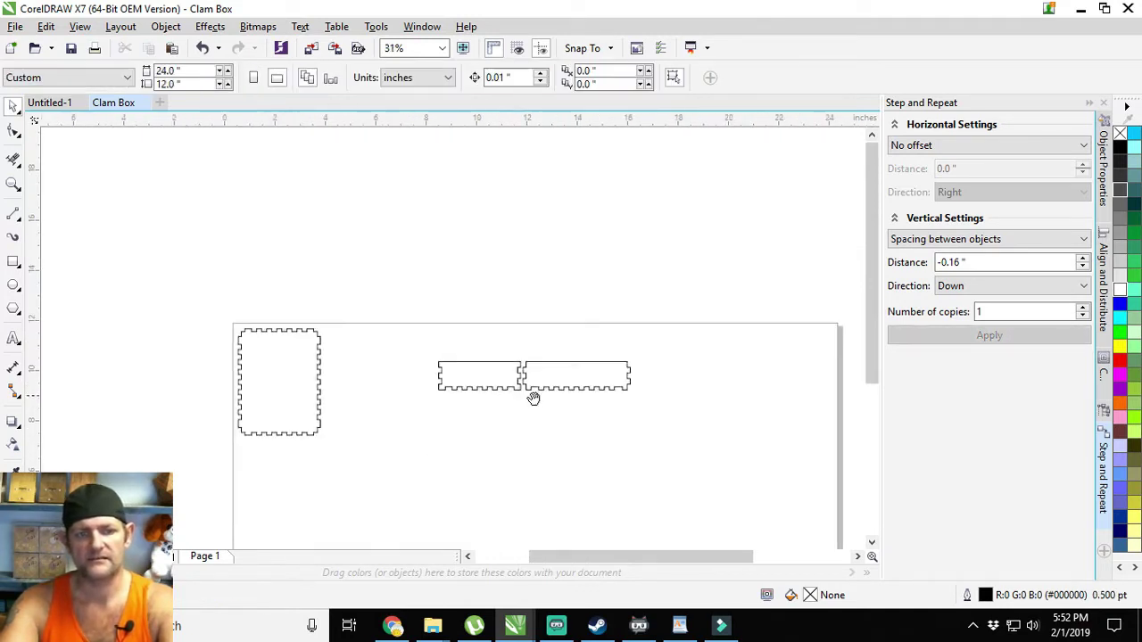
pyautogui.moveTo(563, 428); pyautogui.dragTo(579, 426)
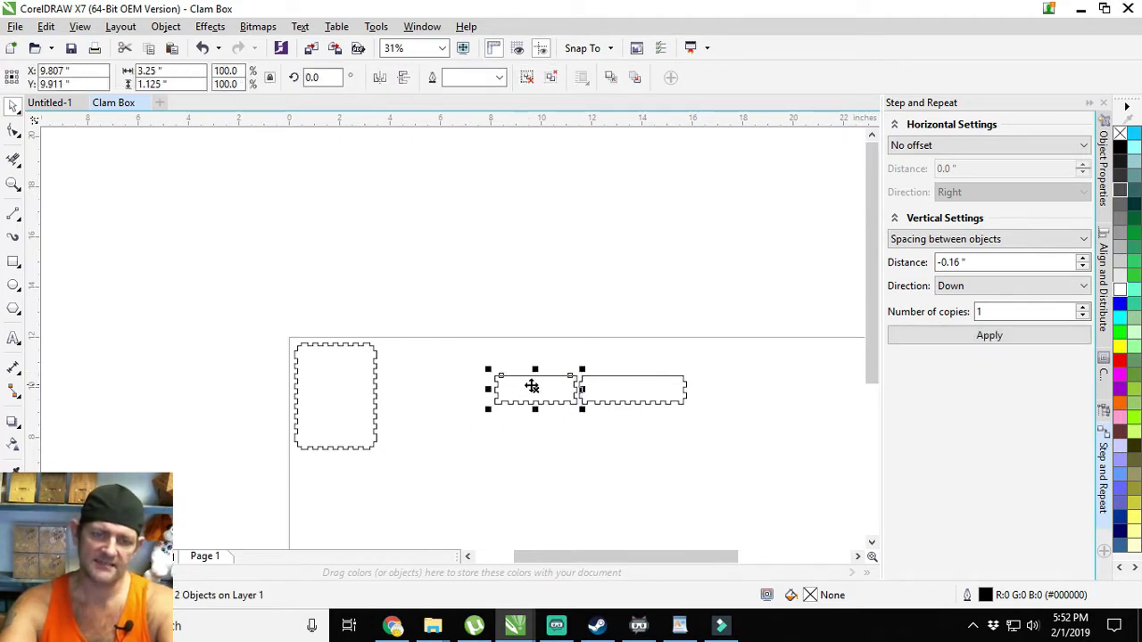
pyautogui.moveTo(719, 345); pyautogui.dragTo(467, 438)
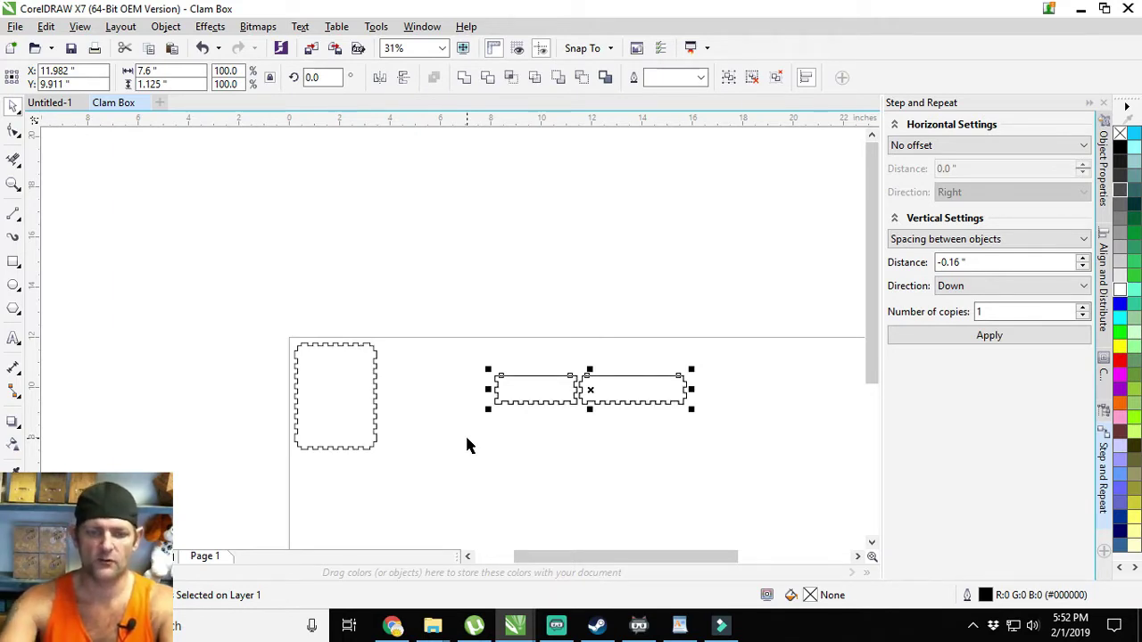
pyautogui.press('KP_Add')
pyautogui.press('Down')
pyautogui.press('Down')
pyautogui.press('Down')
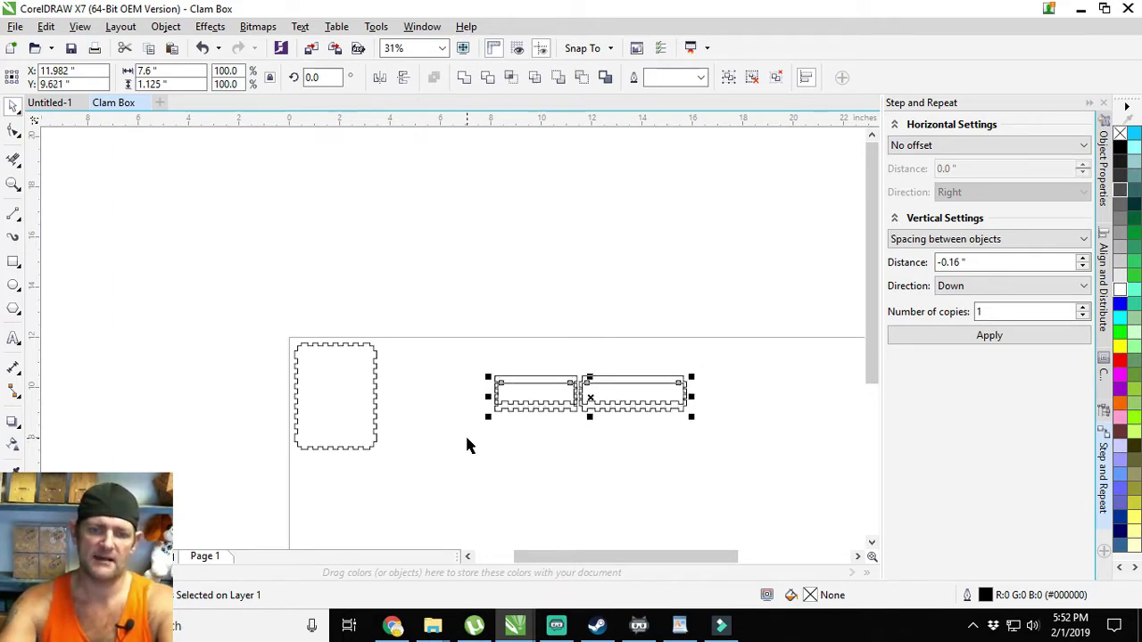
pyautogui.press('Down')
pyautogui.press('Down')
pyautogui.press('Down')
pyautogui.press('Down')
pyautogui.press('Down')
pyautogui.press('Down')
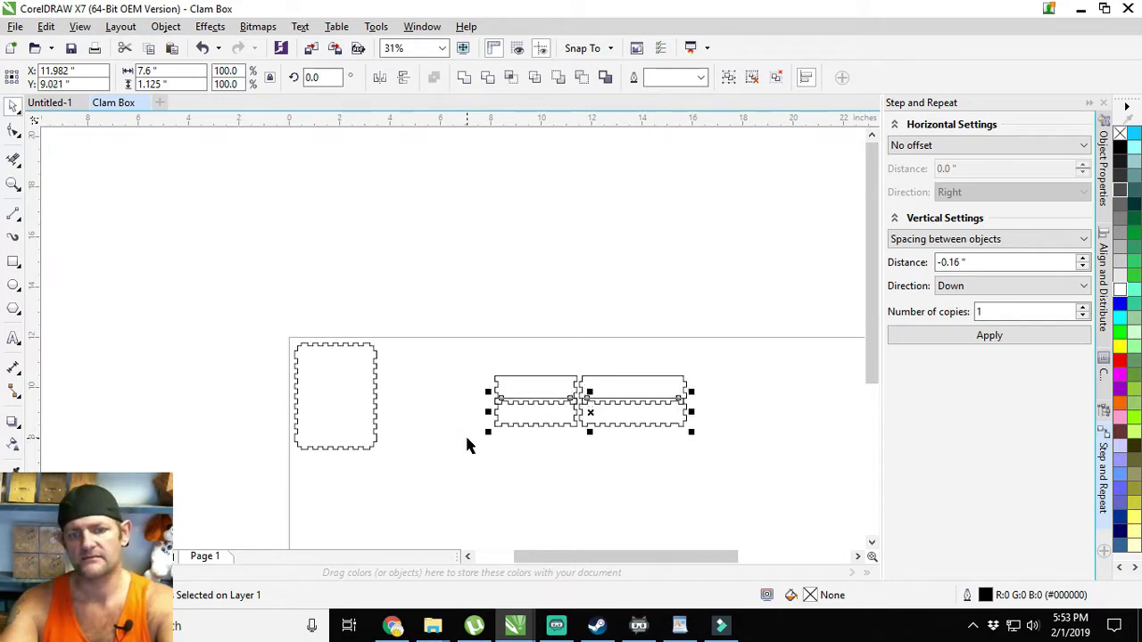
pyautogui.press('Down')
pyautogui.press('Down')
pyautogui.press('Down')
pyautogui.press('Down')
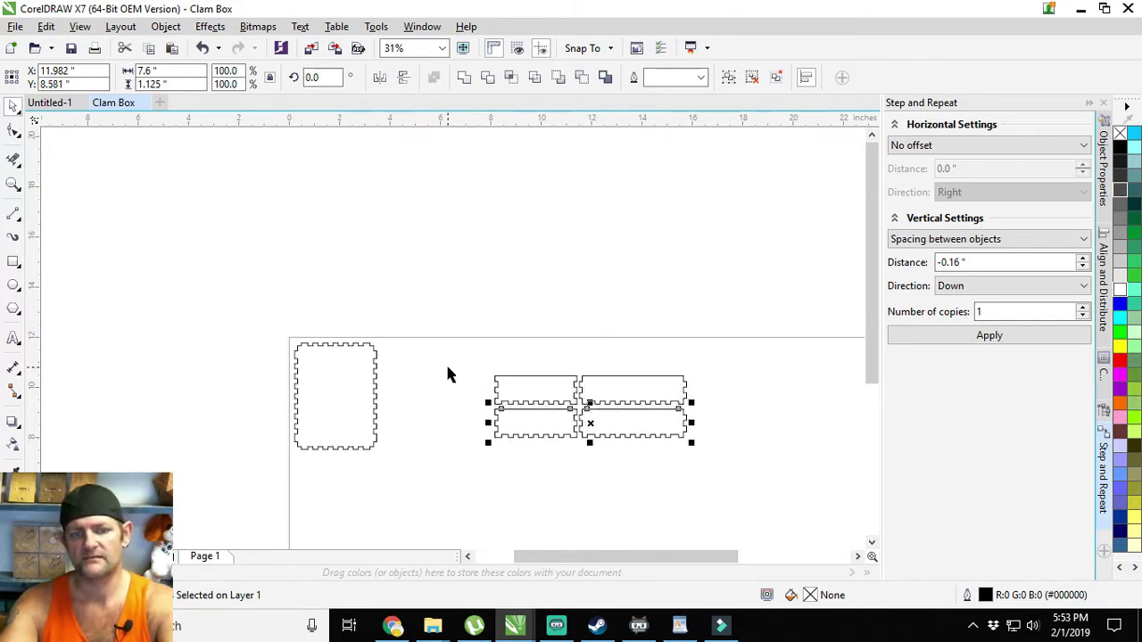
# - Move all four narrow pieces beside the tall panel at the page's top-left
pyautogui.moveTo(447, 339); pyautogui.dragTo(735, 461)
pyautogui.moveTo(591, 402); pyautogui.dragTo(485, 382)
pyautogui.scroll(-3, 484, 392)
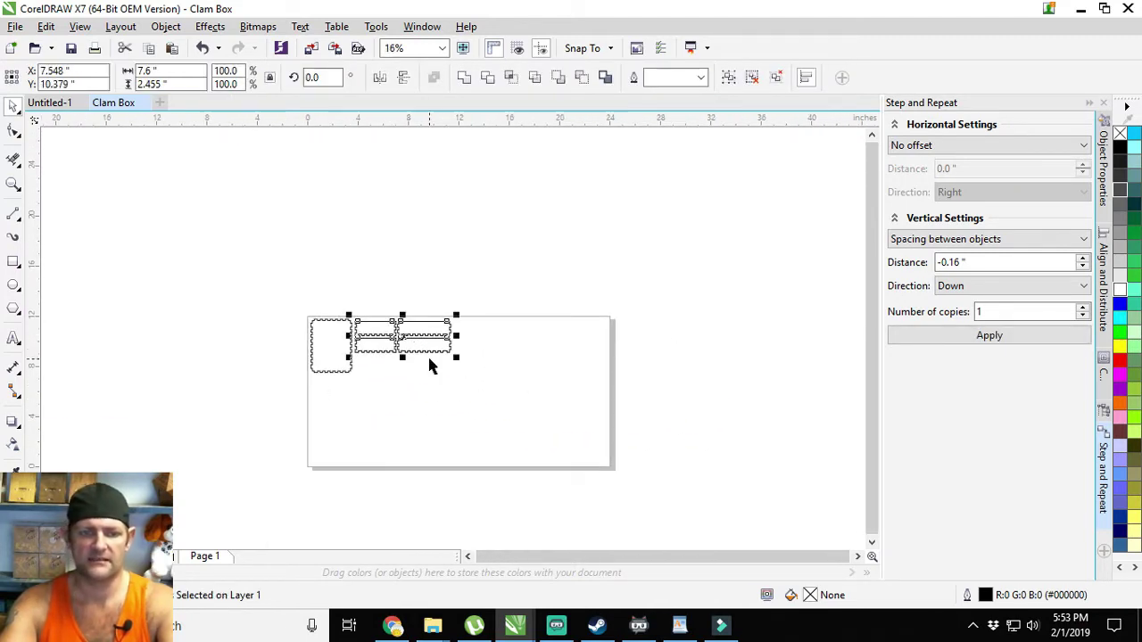
pyautogui.click(479, 419)
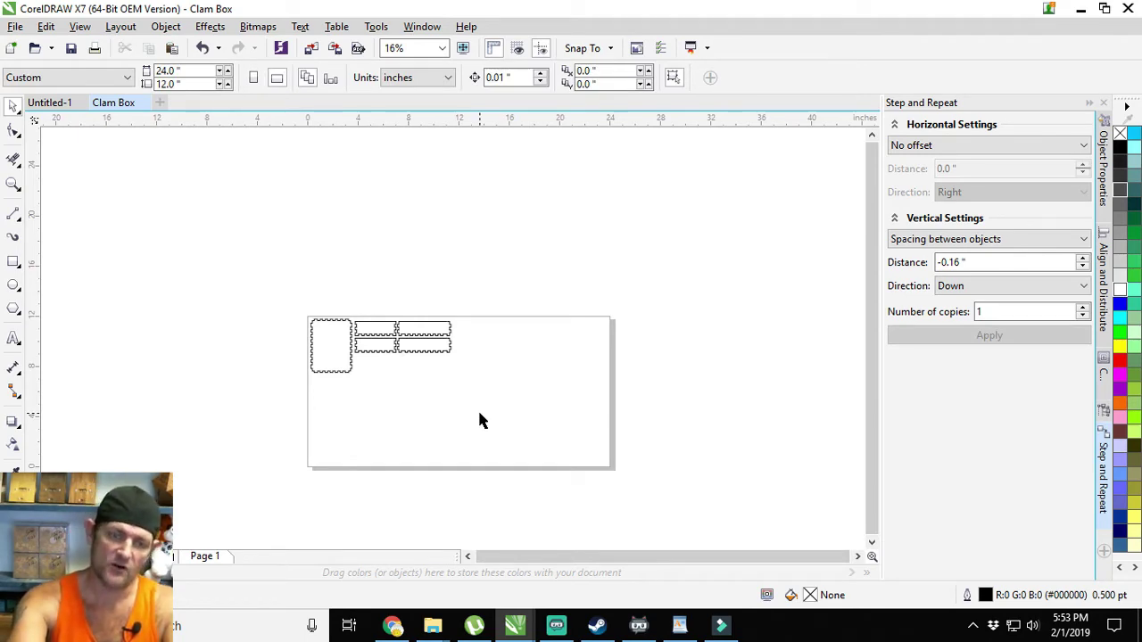
pyautogui.hotkey('ctrl', 'i')
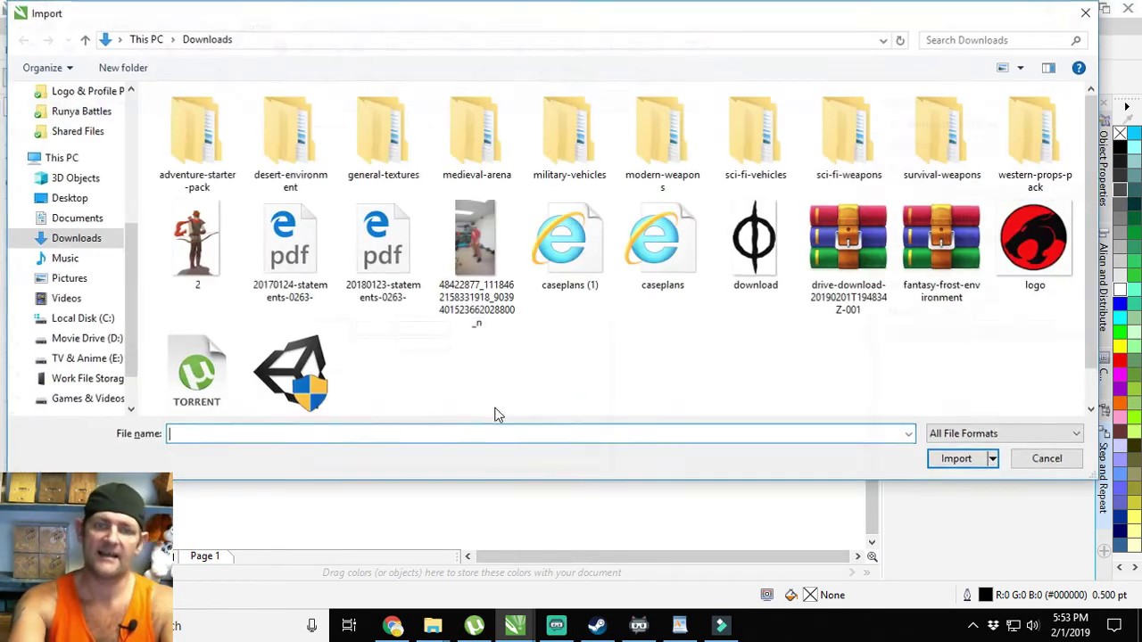
# - Import 'caseplans (1)', ungroup it, set Hairline outlines, and delete two unneeded pieces
pyautogui.click(630, 251)
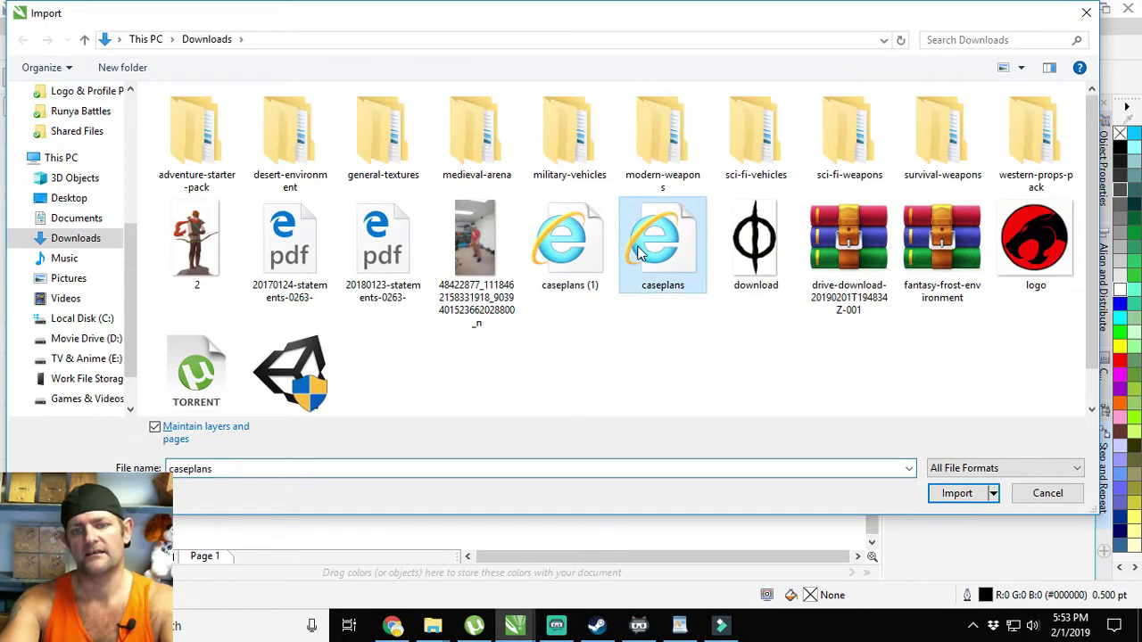
pyautogui.doubleClick(573, 266)
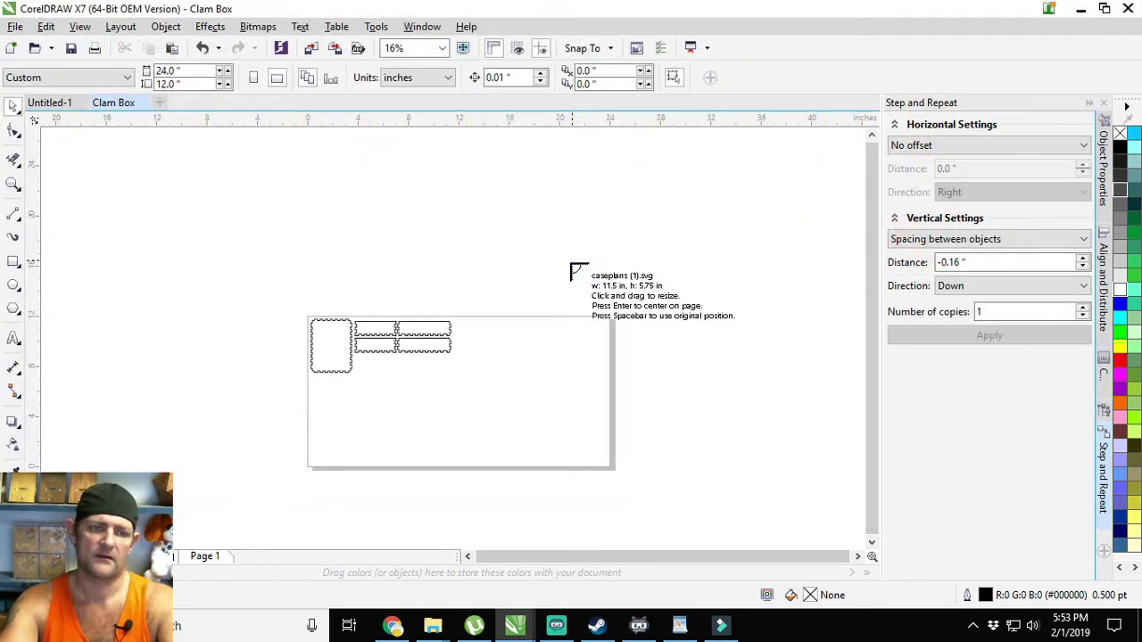
pyautogui.moveTo(442, 370); pyautogui.dragTo(441, 370)
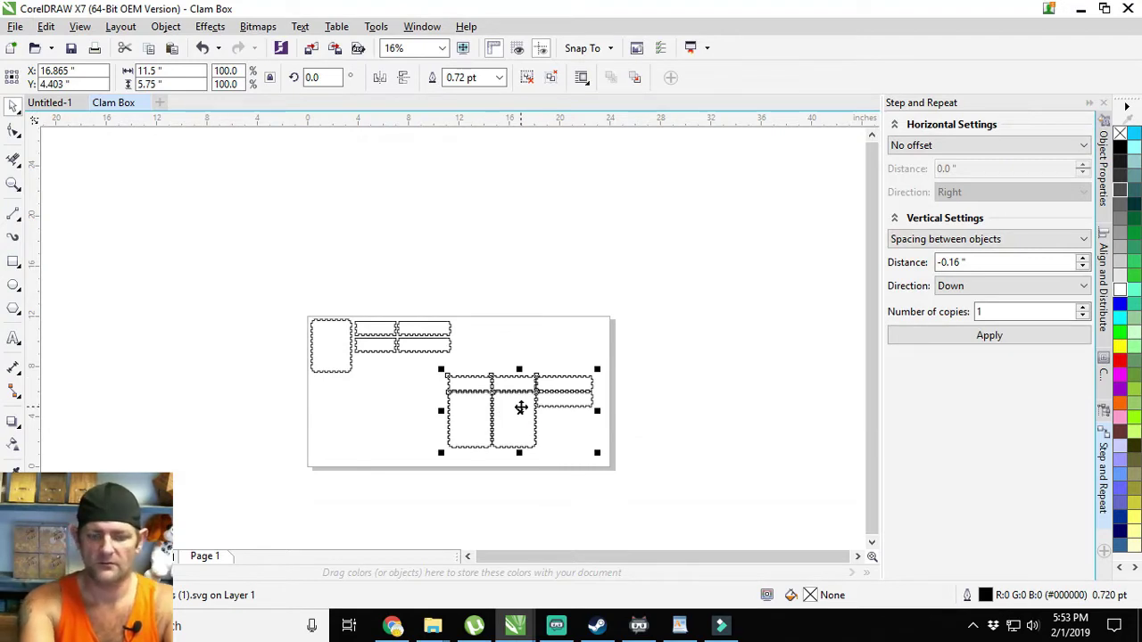
pyautogui.hotkey('ctrl', 'u')
pyautogui.click(701, 78)
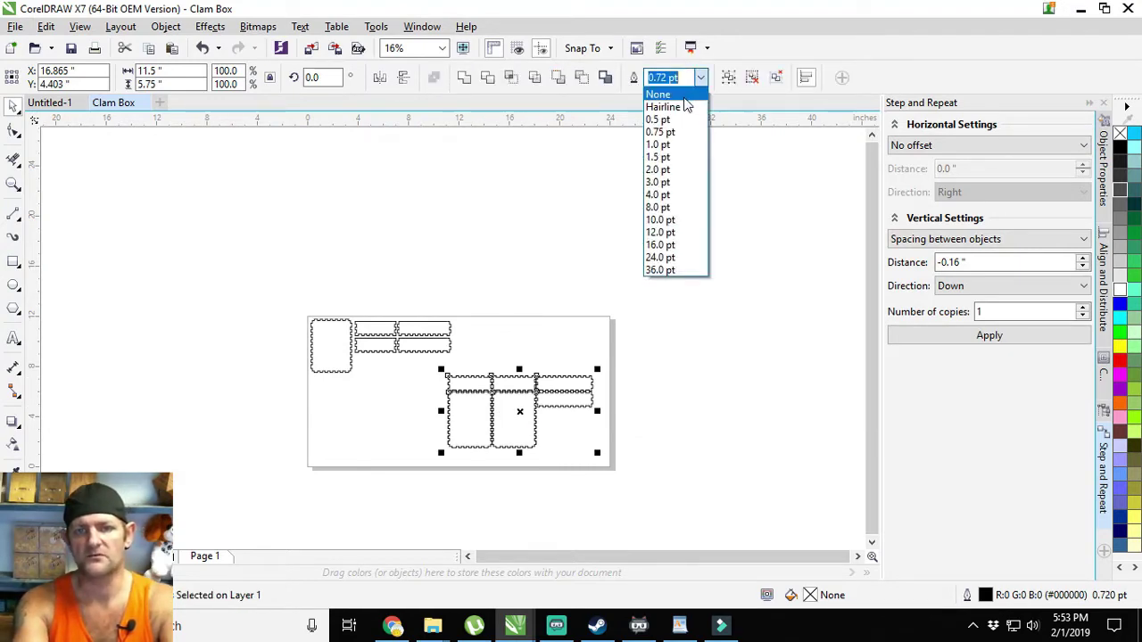
pyautogui.click(675, 108)
pyautogui.click(532, 237)
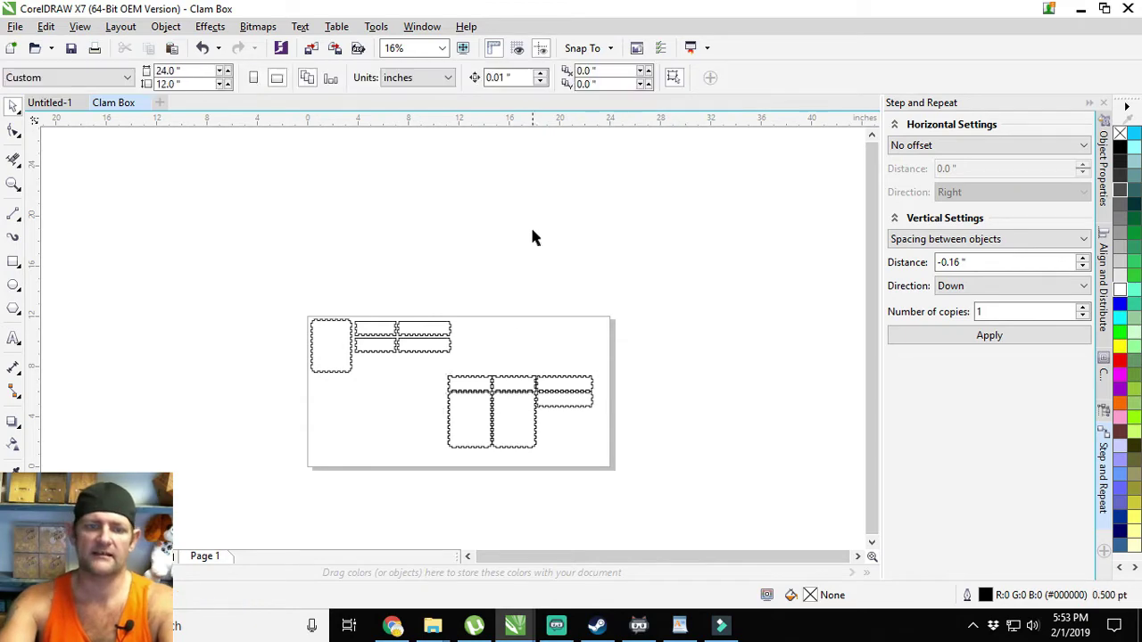
pyautogui.click(496, 395)
pyautogui.keyDown('shift'); pyautogui.click(515, 408); pyautogui.keyUp('shift')
pyautogui.press('Delete')
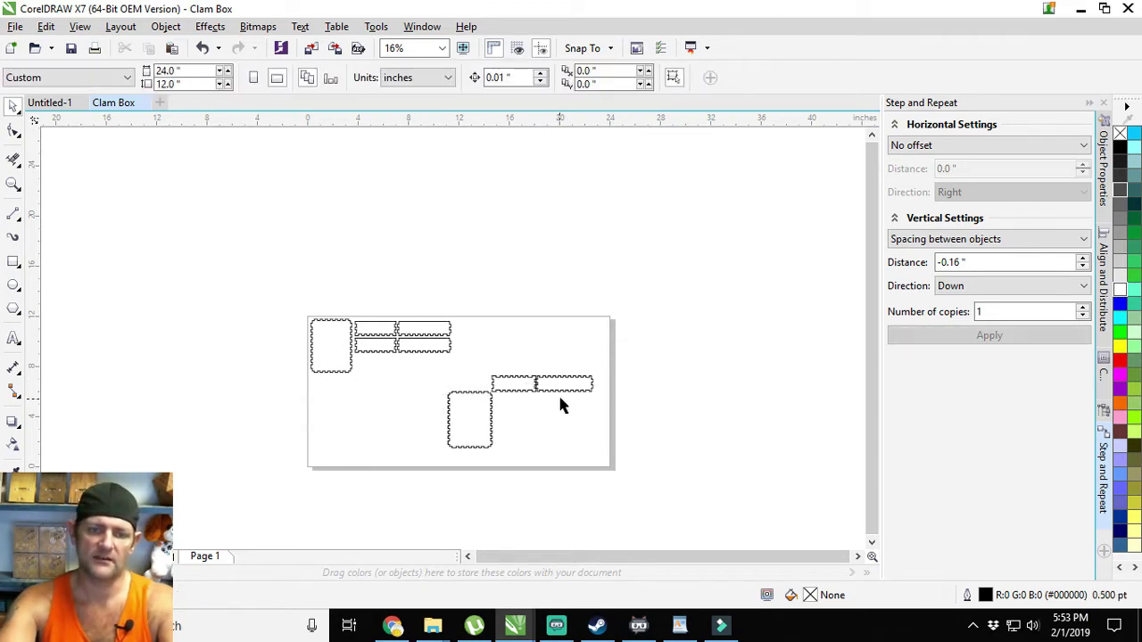
# - Nudge the right-hand side piece slightly right to leave a small gap
pyautogui.scroll(5, 554, 374)
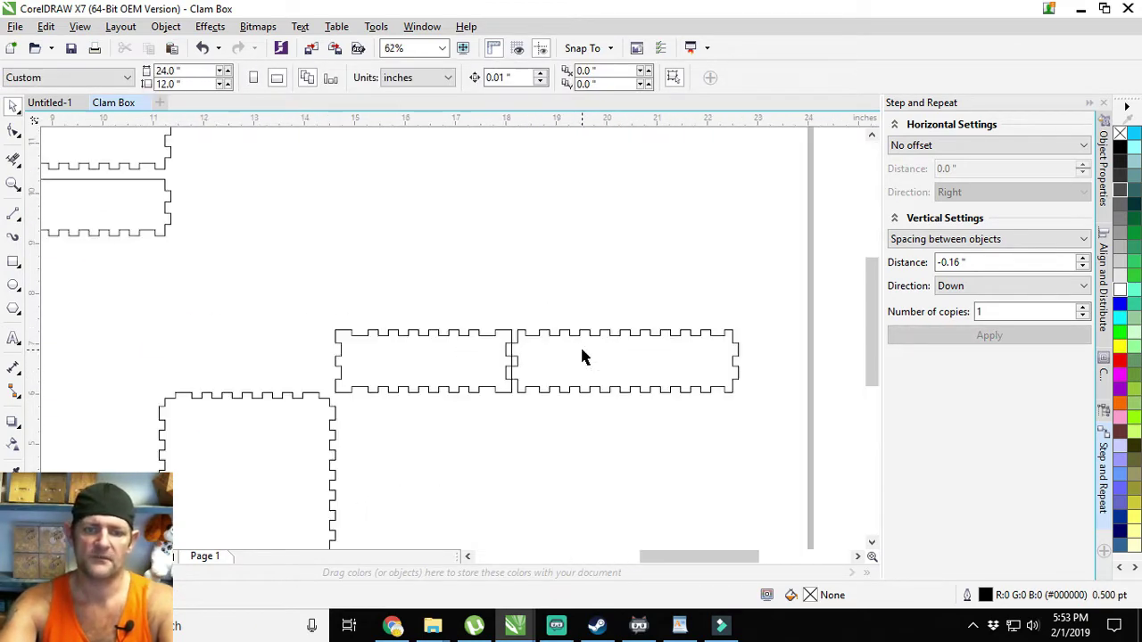
pyautogui.click(600, 361)
pyautogui.press('Right')
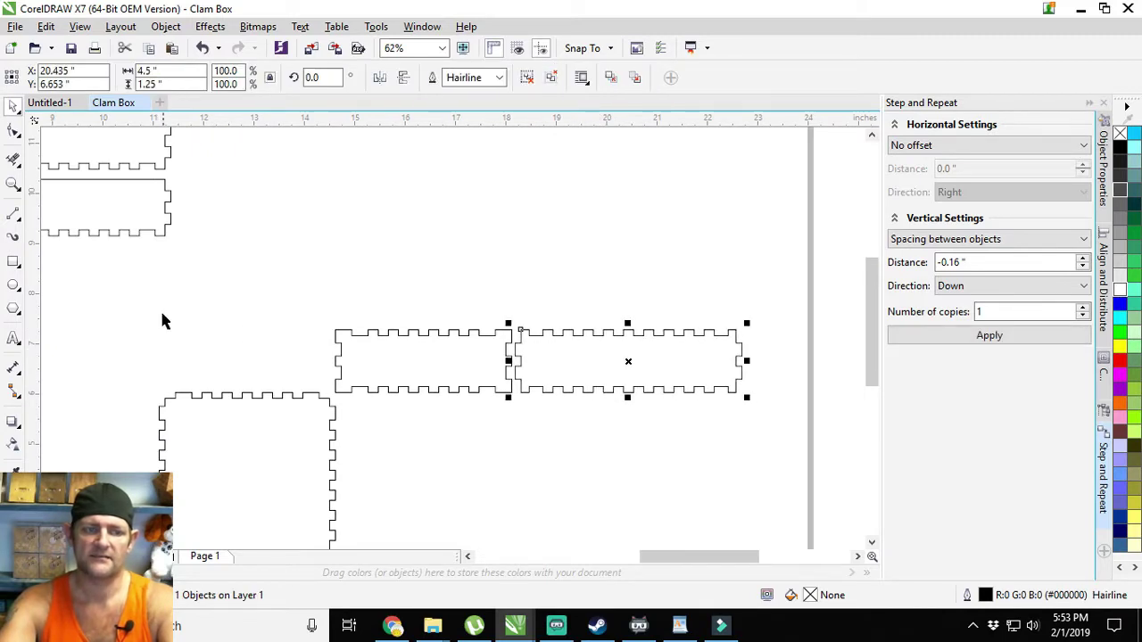
pyautogui.click(74, 239)
pyautogui.click(13, 214)
# - Draw hairline straight lines along the top edges of the left and right side pieces
pyautogui.scroll(2, 415, 324)
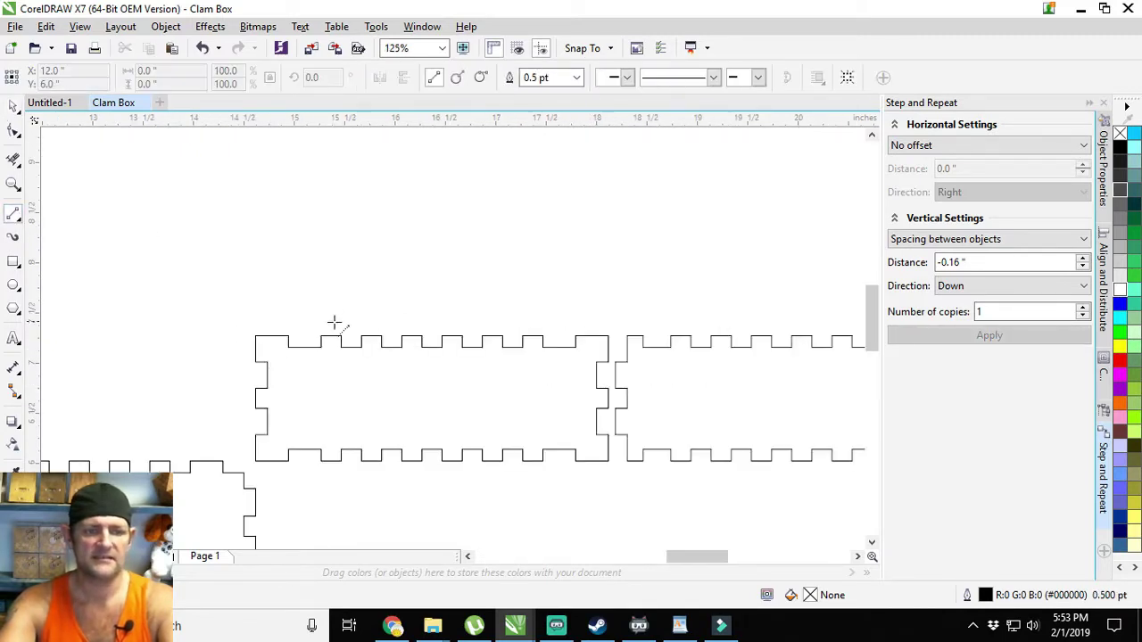
pyautogui.moveTo(287, 336)
pyautogui.mouseDown()
pyautogui.moveTo(522, 286)
pyautogui.moveTo(582, 336)
pyautogui.mouseUp()
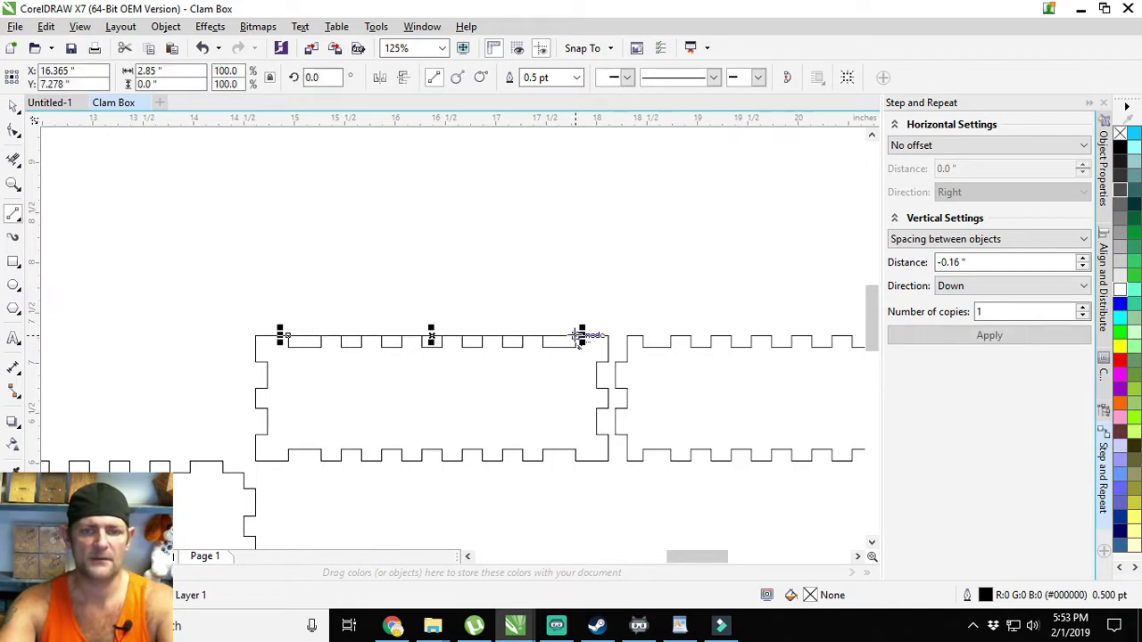
pyautogui.click(578, 79)
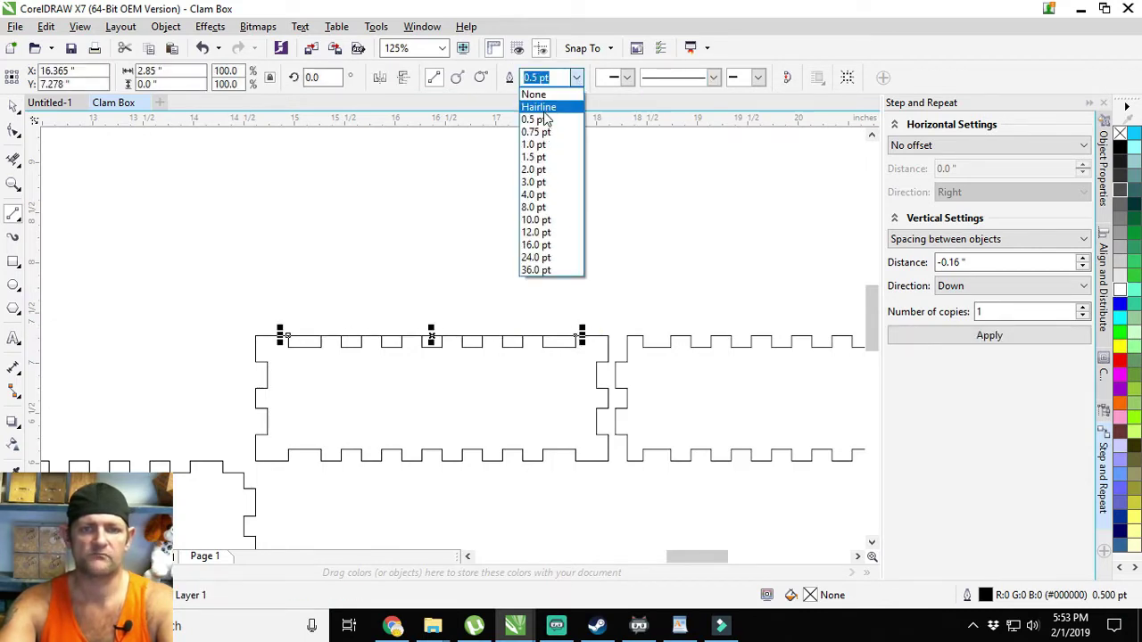
pyautogui.click(544, 109)
pyautogui.scroll(-2, 543, 183)
pyautogui.moveTo(543, 183); pyautogui.dragTo(294, 247)
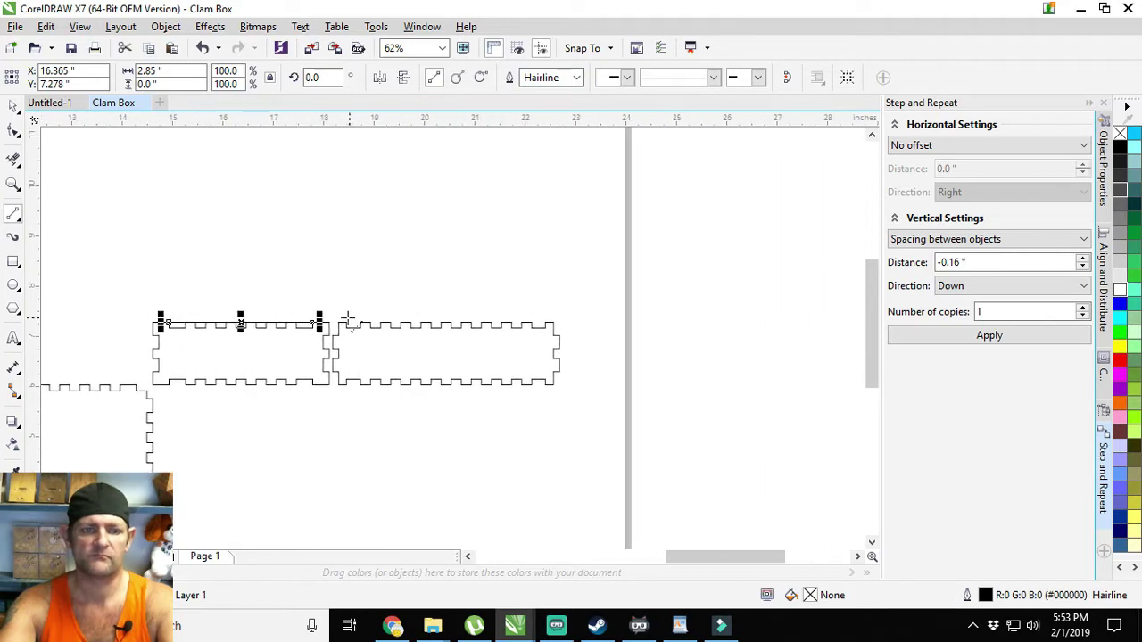
pyautogui.moveTo(346, 322); pyautogui.dragTo(545, 321)
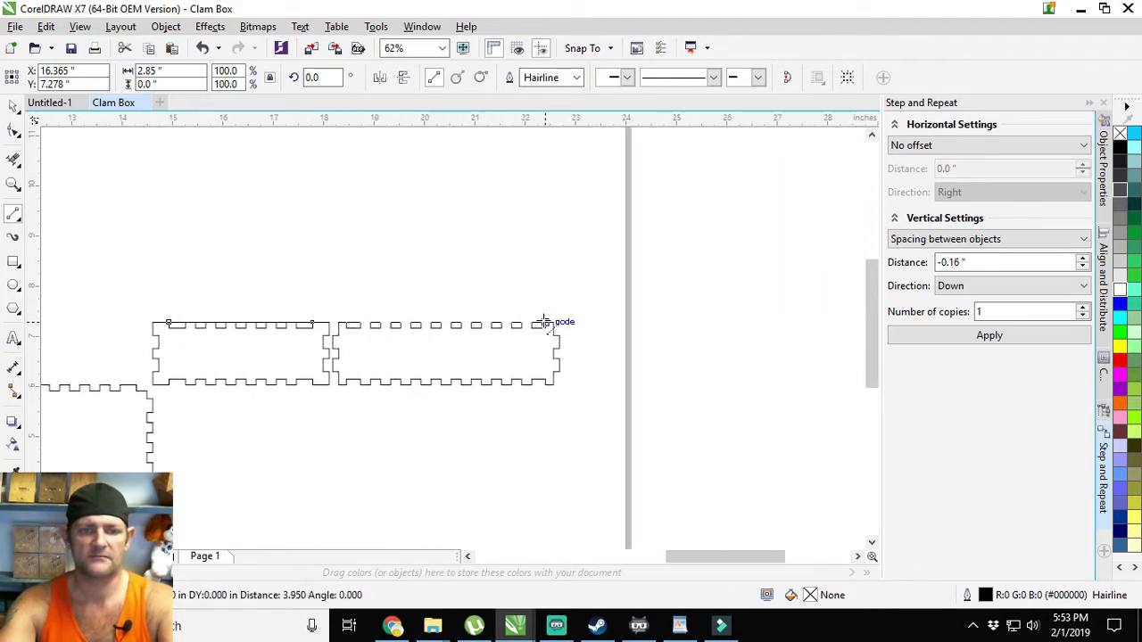
pyautogui.click(576, 77)
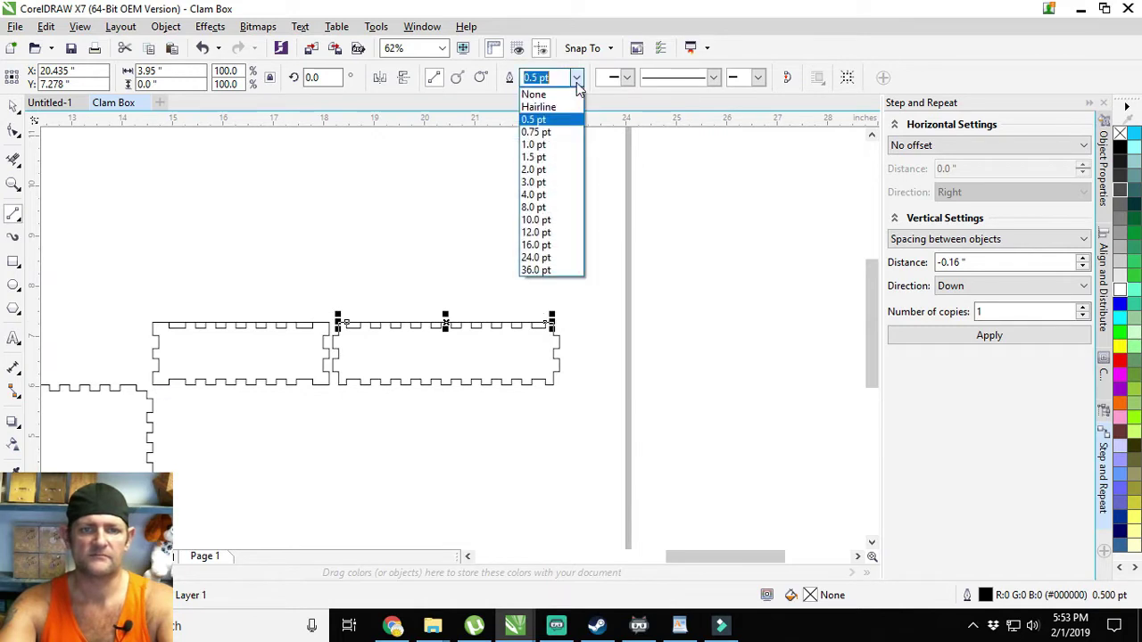
pyautogui.click(538, 107)
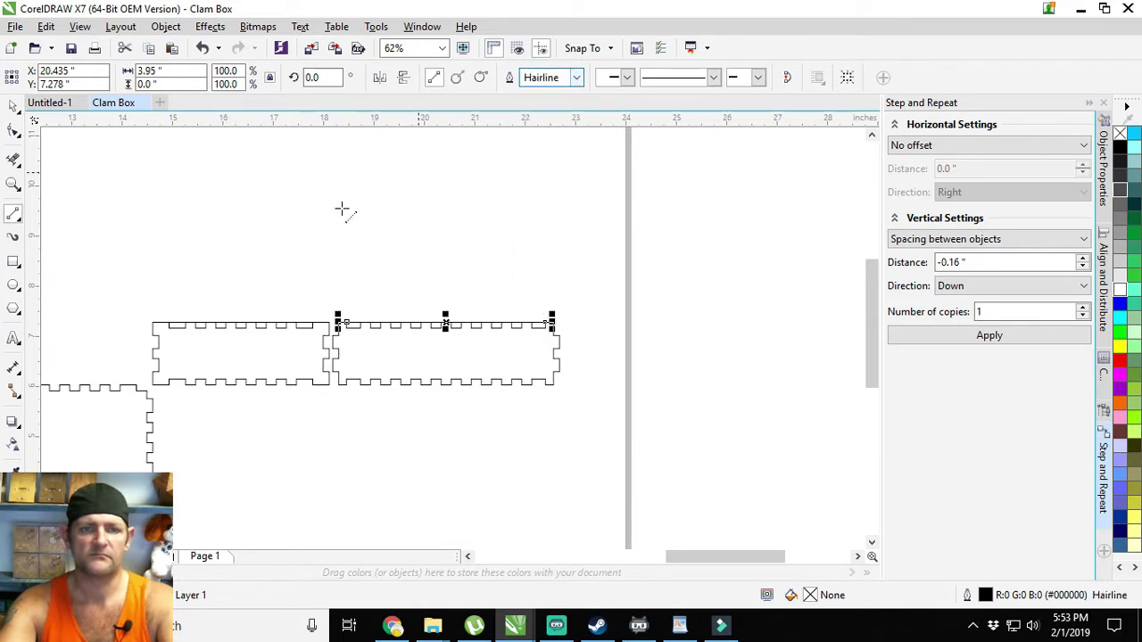
# - Smear away the finger-joint tabs under both top lines
pyautogui.click(12, 162)
pyautogui.moveTo(314, 343); pyautogui.dragTo(688, 350)
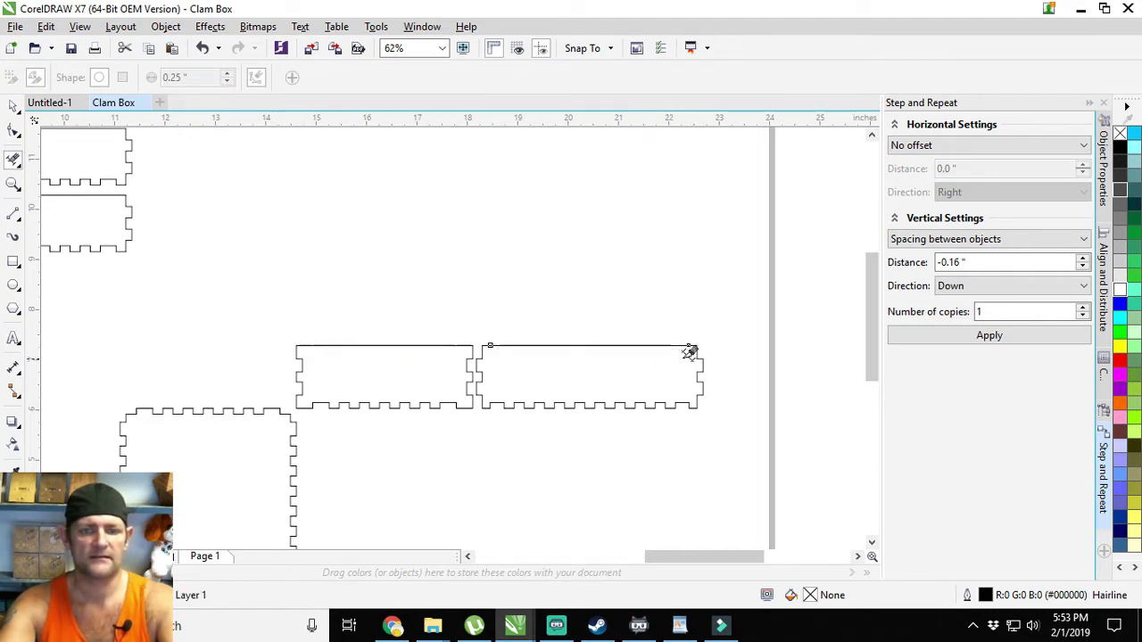
pyautogui.click(14, 105)
pyautogui.scroll(2, 436, 350)
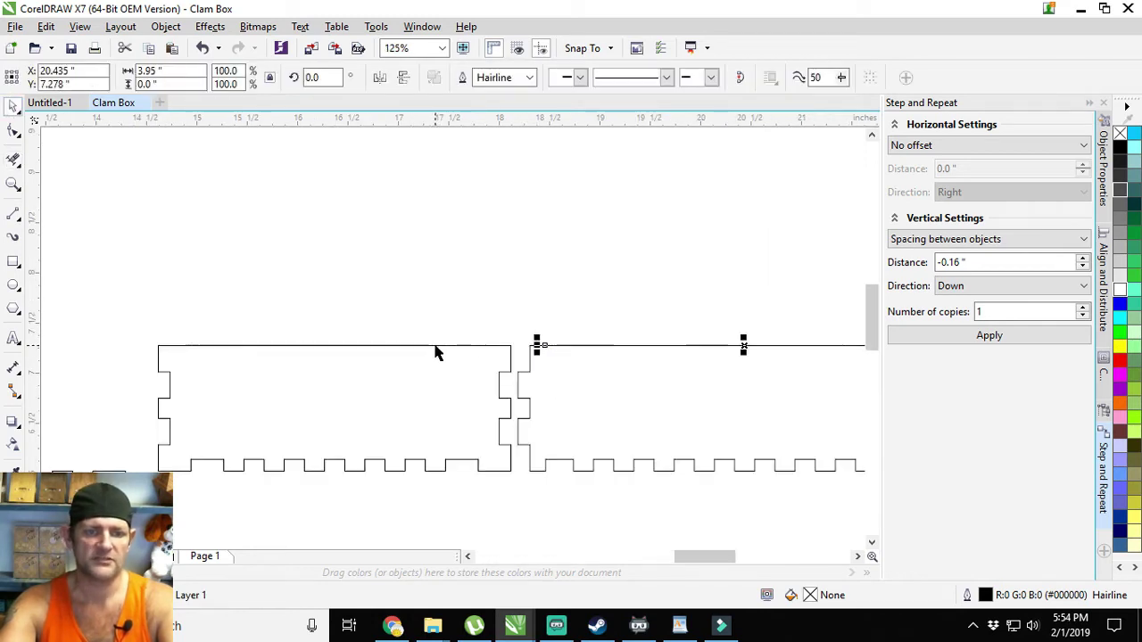
pyautogui.keyDown('shift'); pyautogui.click(437, 350); pyautogui.keyUp('shift')
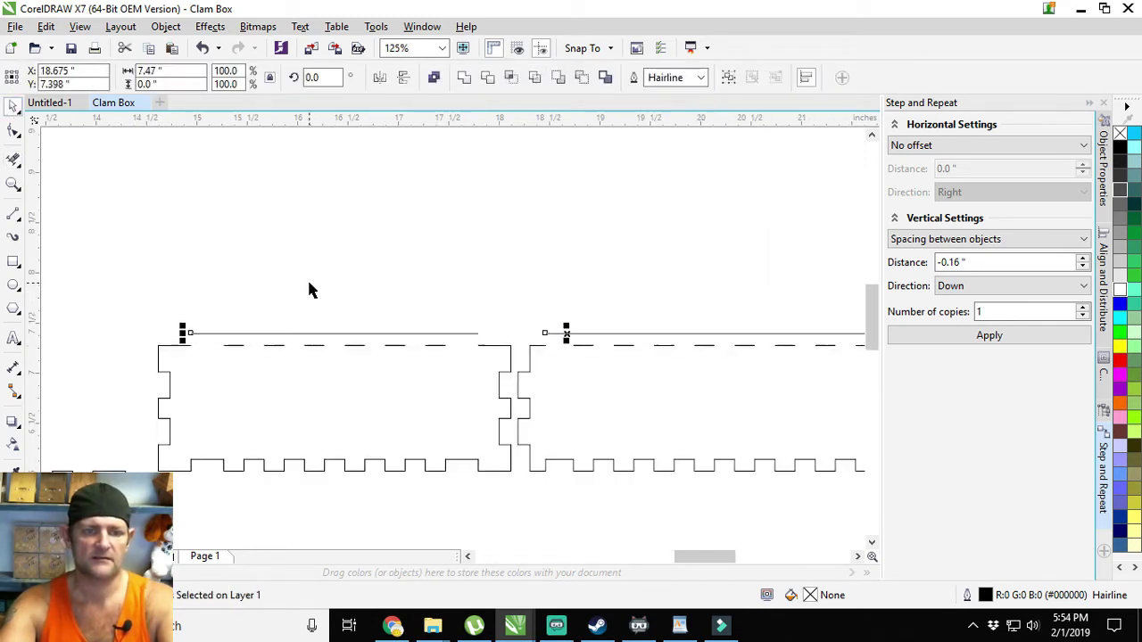
pyautogui.hscroll(2, 170, 229)
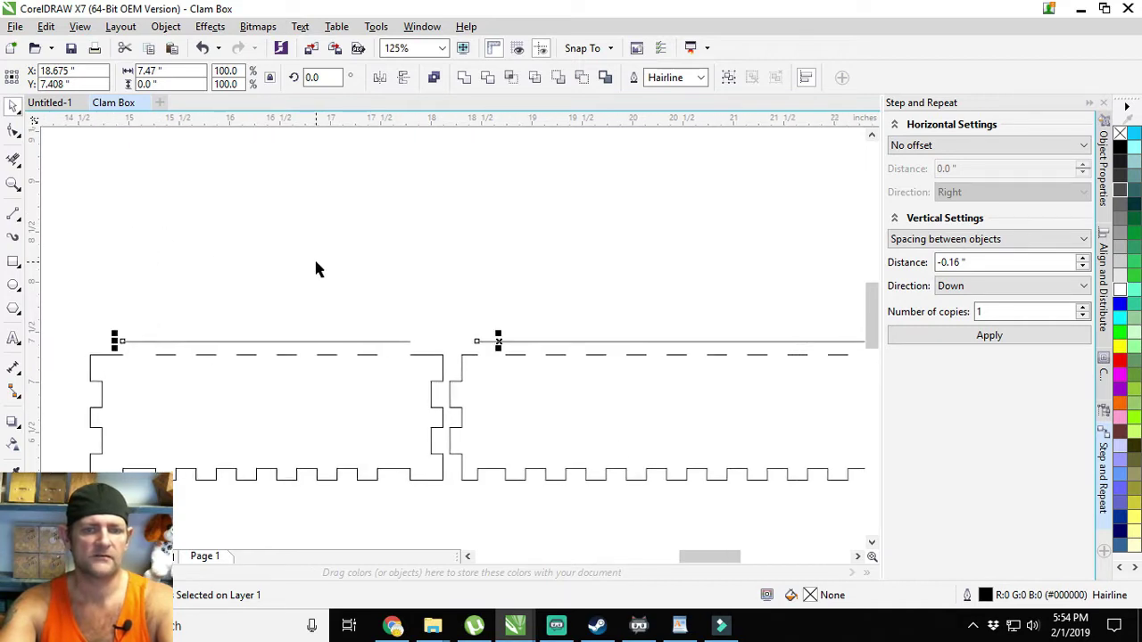
pyautogui.scroll(-2, 317, 267)
pyautogui.click(13, 159)
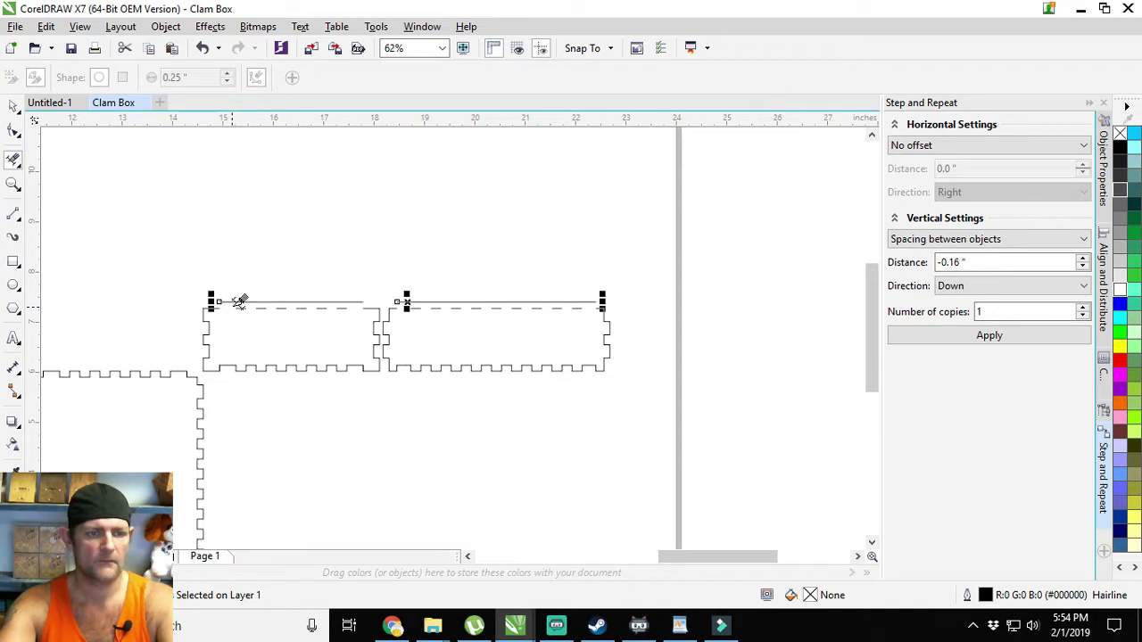
pyautogui.moveTo(239, 300); pyautogui.dragTo(353, 332)
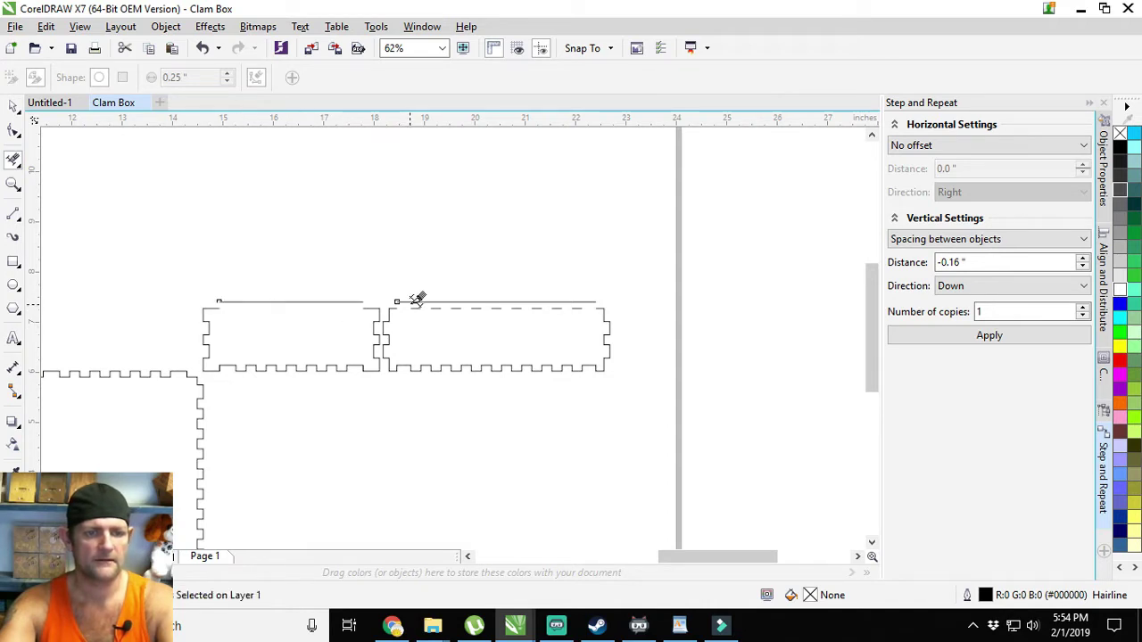
pyautogui.moveTo(408, 306); pyautogui.dragTo(584, 318)
# - Nudge the top lines down onto the pieces and select both finished side pieces
pyautogui.click(13, 105)
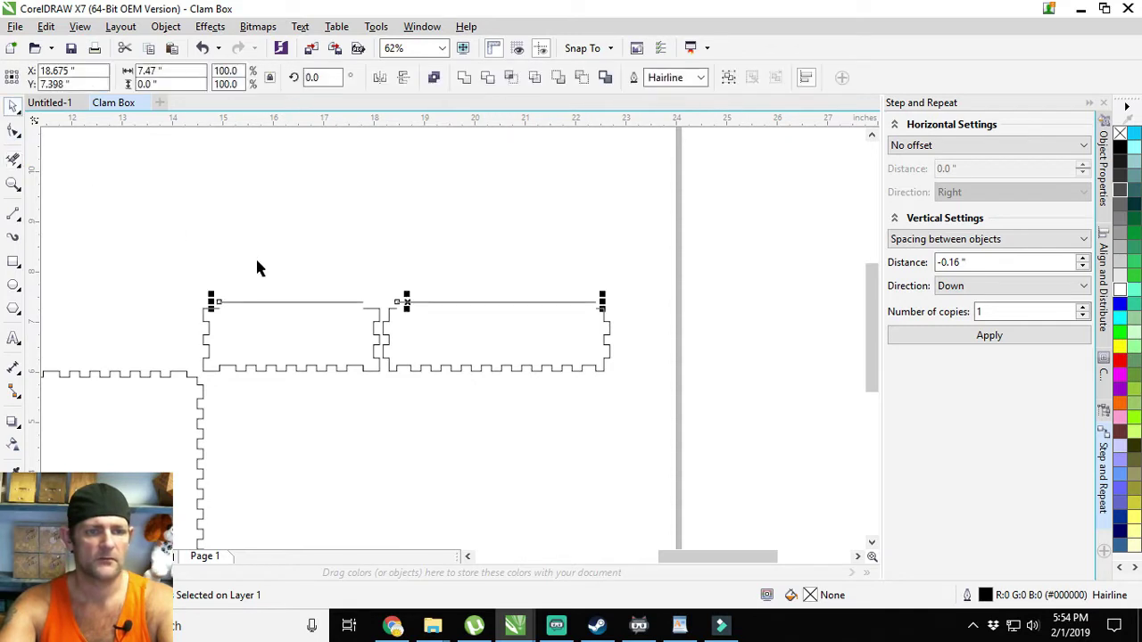
pyautogui.press('Down')
pyautogui.press('Down')
pyautogui.press('Down')
pyautogui.scroll(5, 373, 322)
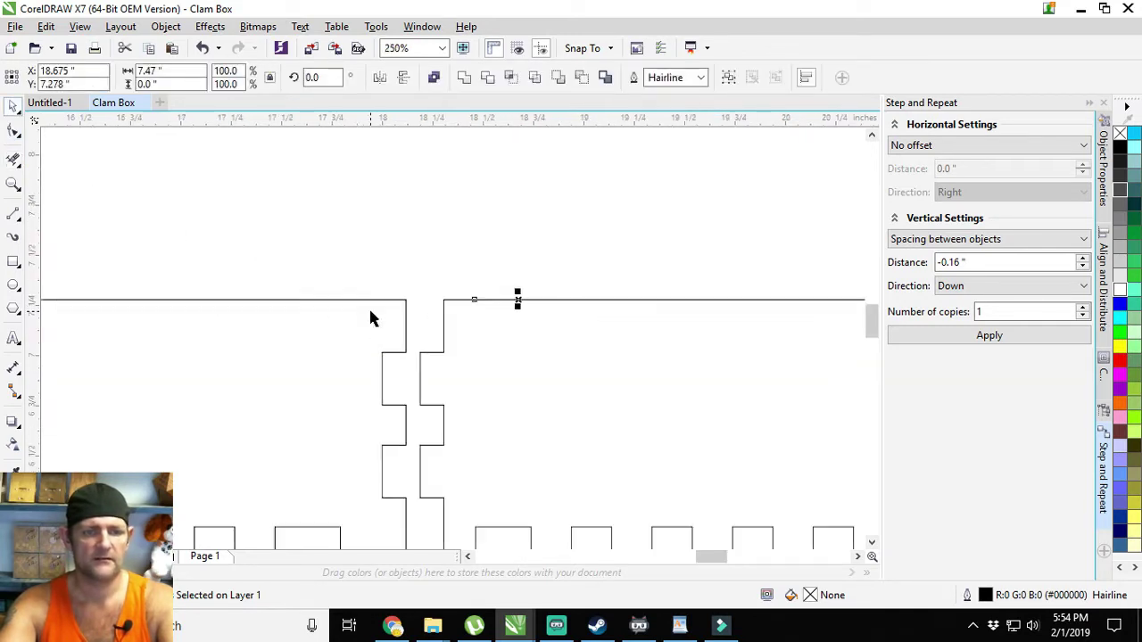
pyautogui.scroll(-5, 368, 308)
pyautogui.moveTo(369, 256); pyautogui.dragTo(630, 408)
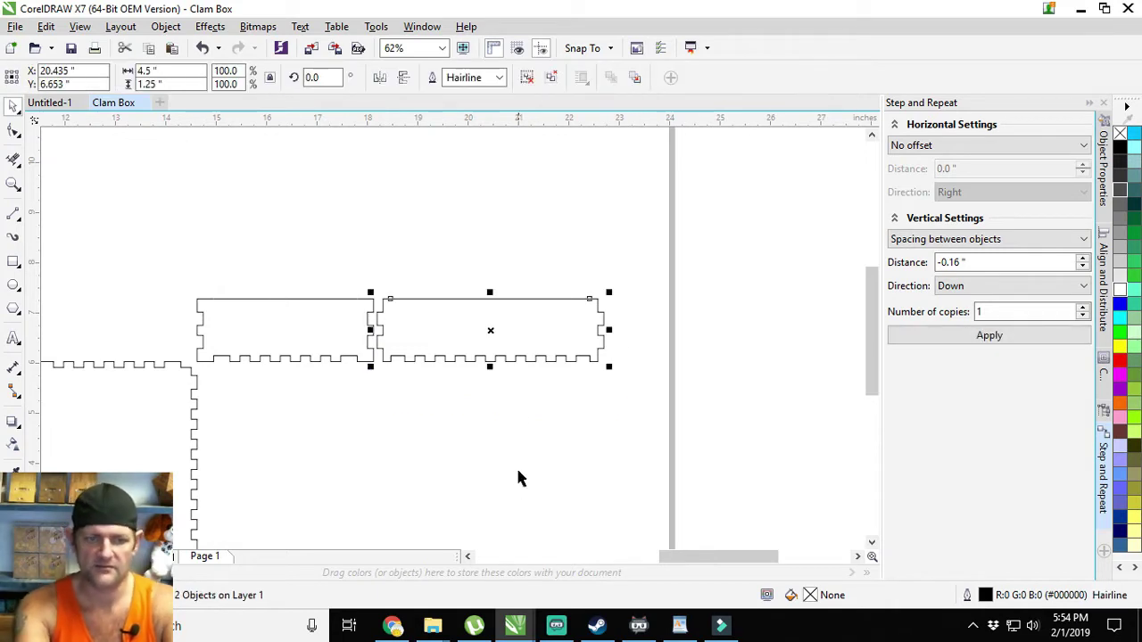
pyautogui.click(385, 269)
pyautogui.moveTo(385, 270); pyautogui.dragTo(151, 394)
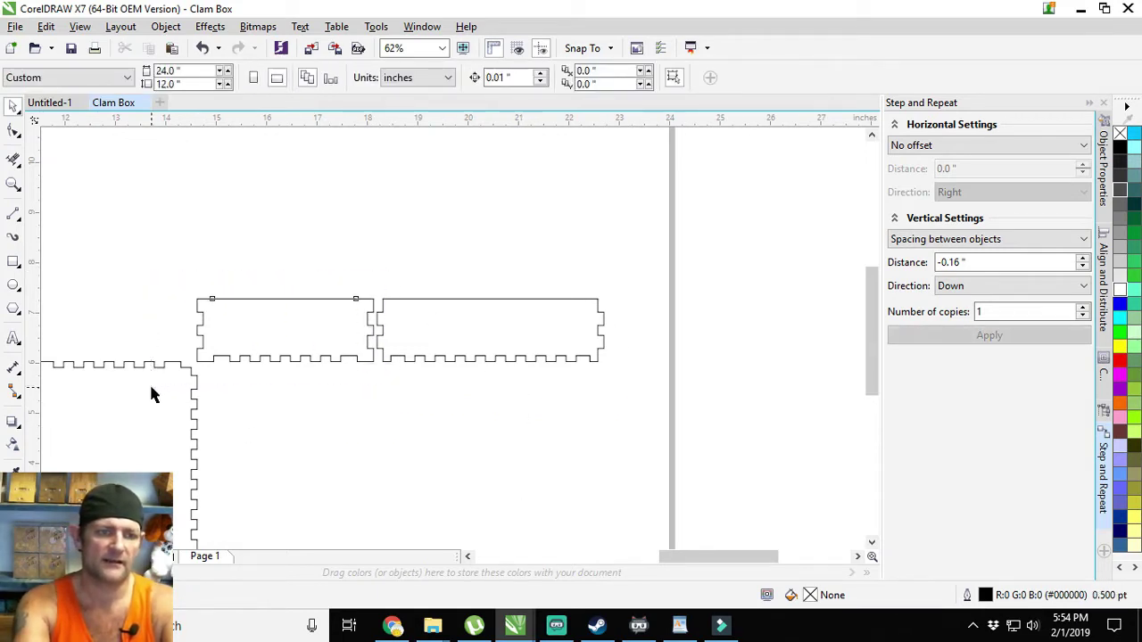
# - Move the tall tabbed panel under the top-left panel and duplicate the side pieces below the originals
pyautogui.scroll(-2, 151, 394)
pyautogui.hscroll(-5, 374, 374)
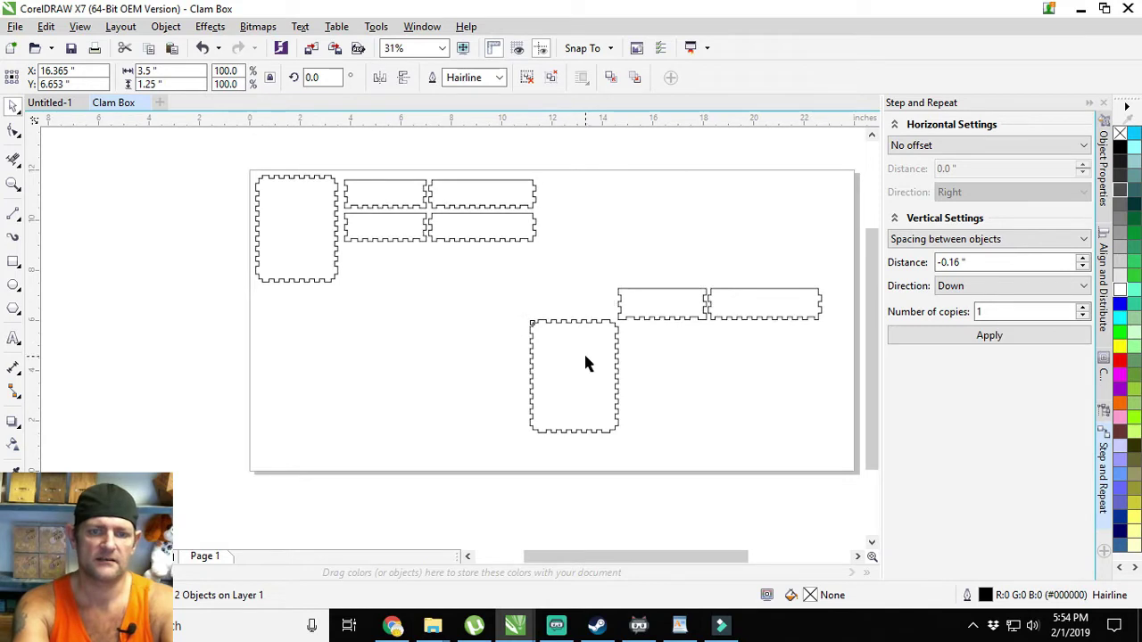
pyautogui.moveTo(585, 362); pyautogui.dragTo(301, 353)
pyautogui.moveTo(588, 280); pyautogui.dragTo(852, 339)
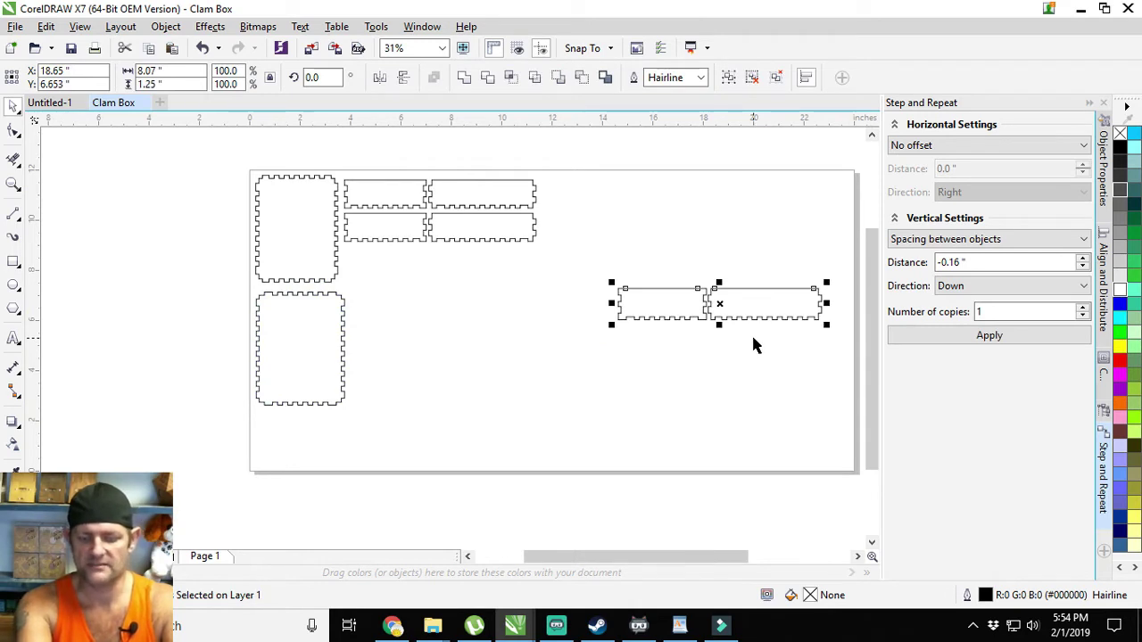
pyautogui.hotkey('ctrl', 'd')
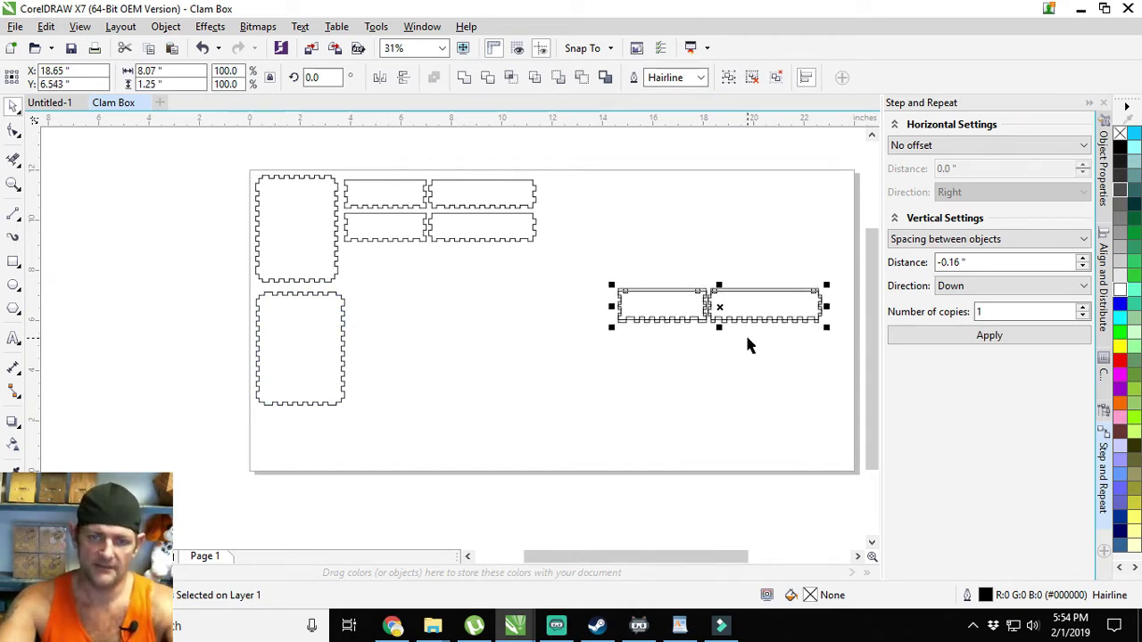
pyautogui.press('Down')
pyautogui.press('Down')
pyautogui.press('Down')
pyautogui.press('Down')
pyautogui.press('Down')
pyautogui.press('Down')
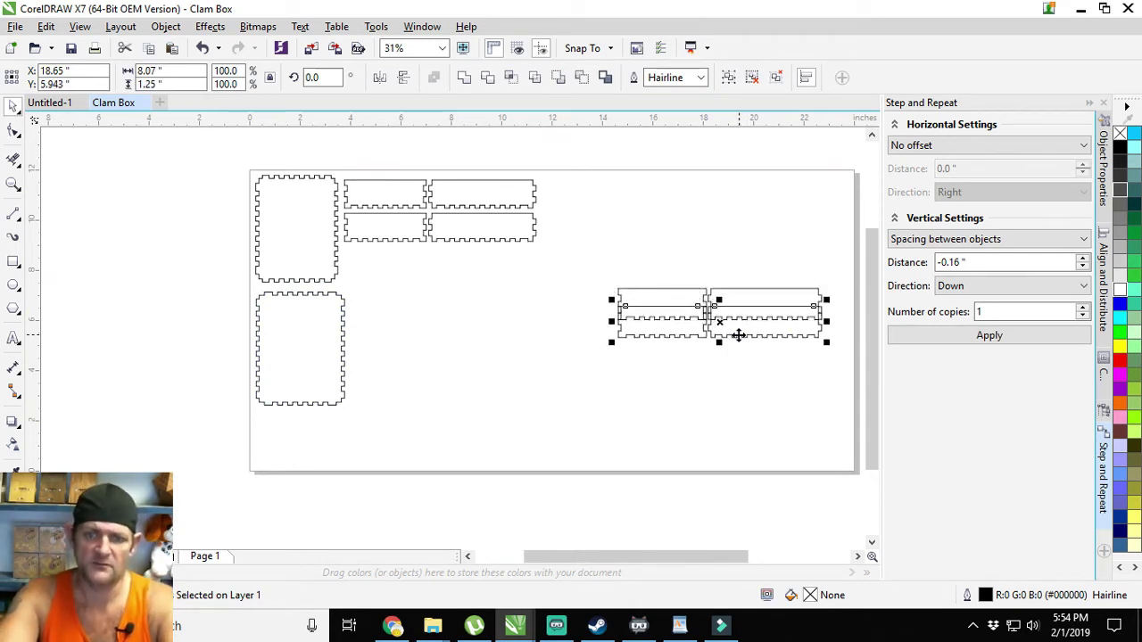
pyautogui.press('Down')
pyautogui.press('Down')
pyautogui.press('Down')
pyautogui.press('Down')
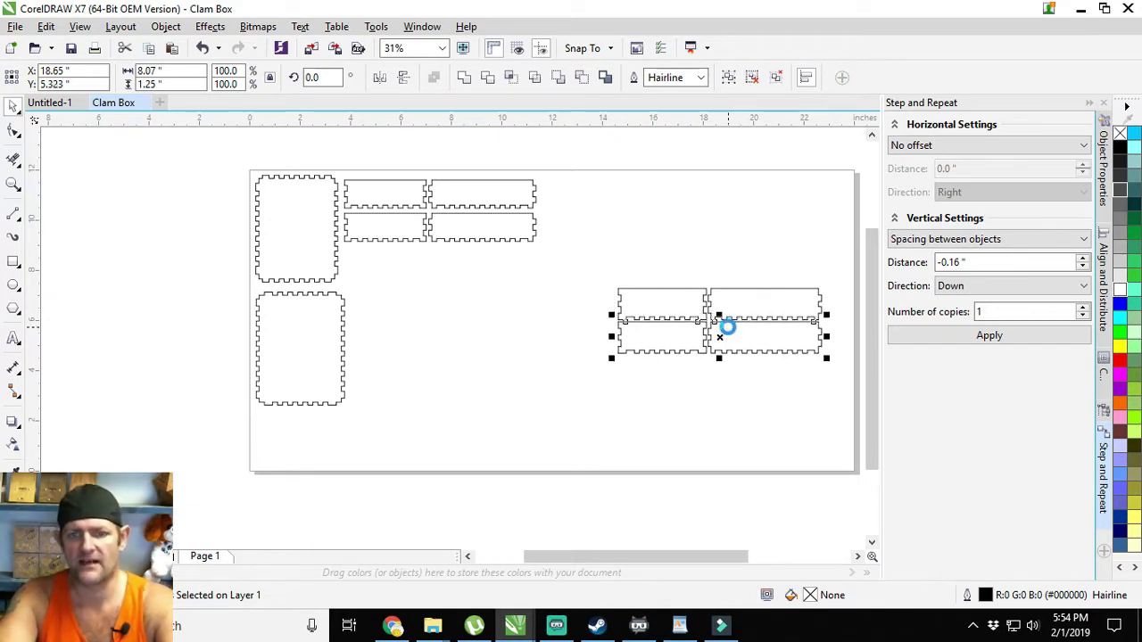
pyautogui.click(838, 248)
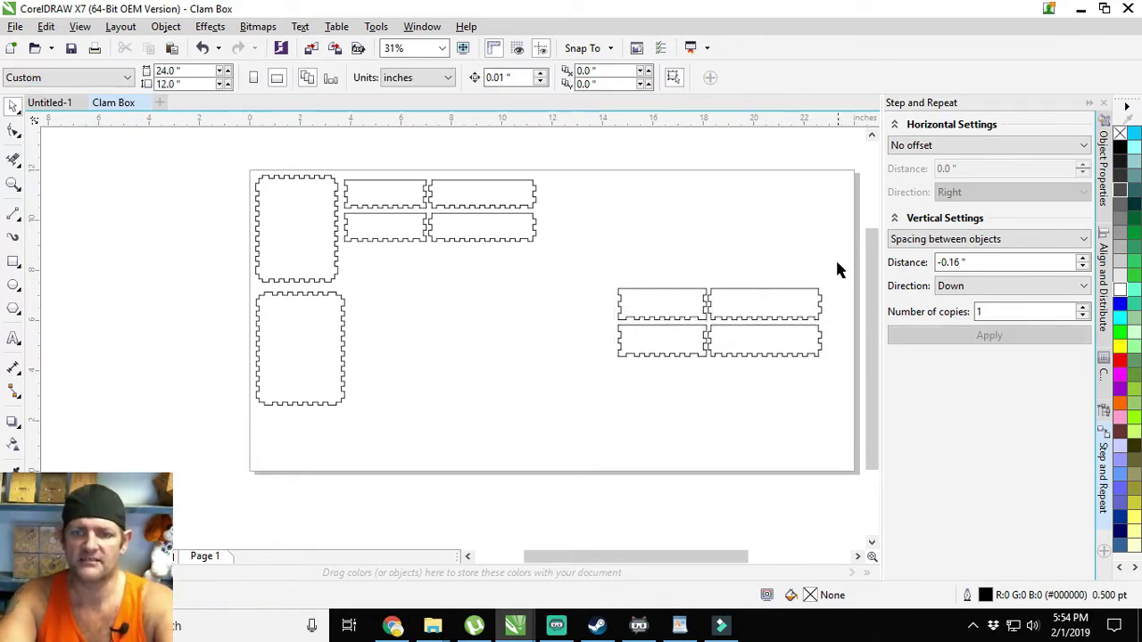
pyautogui.moveTo(836, 258); pyautogui.dragTo(584, 389)
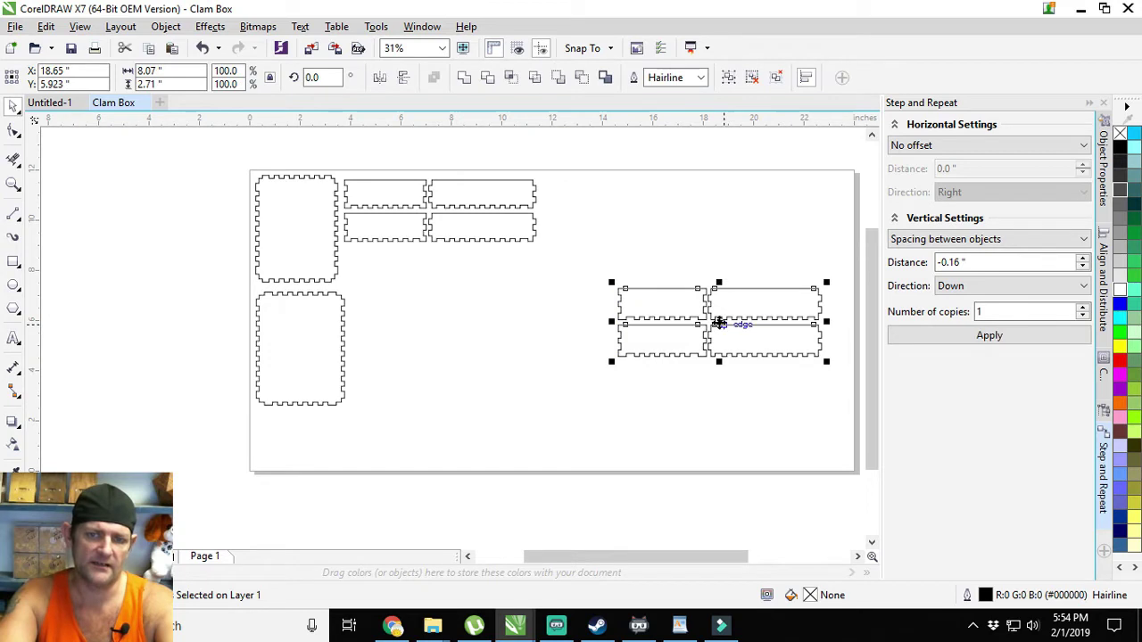
# - Rotate the four side pieces 90° and place them beside the left panels
pyautogui.moveTo(718, 323); pyautogui.dragTo(461, 404)
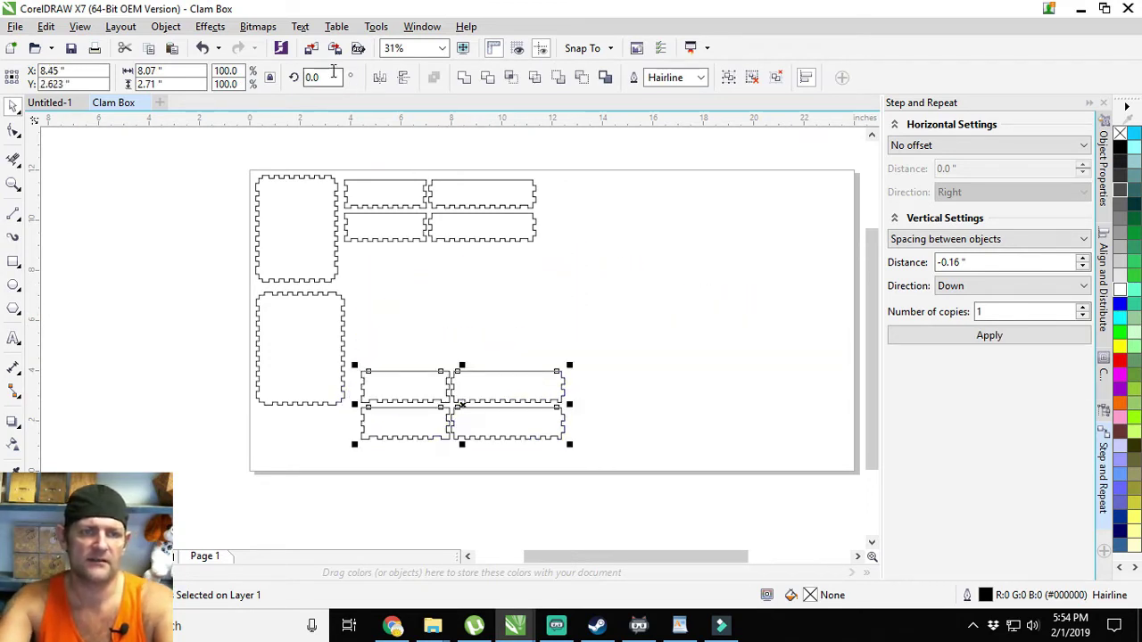
pyautogui.write('90')
pyautogui.press('Return')
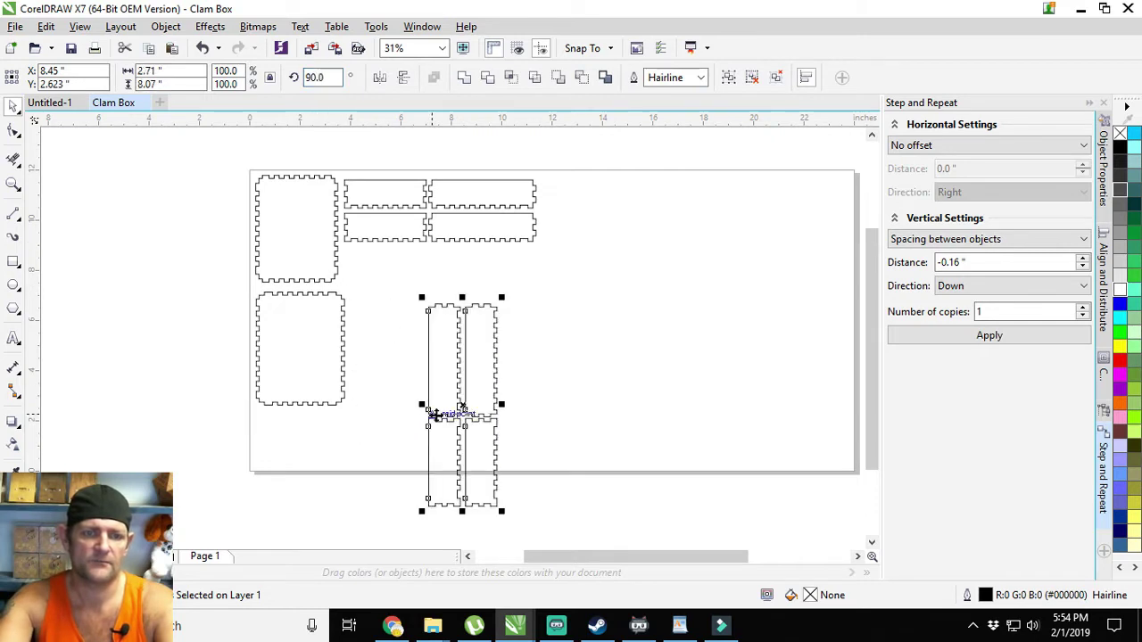
pyautogui.moveTo(461, 404); pyautogui.dragTo(385, 359)
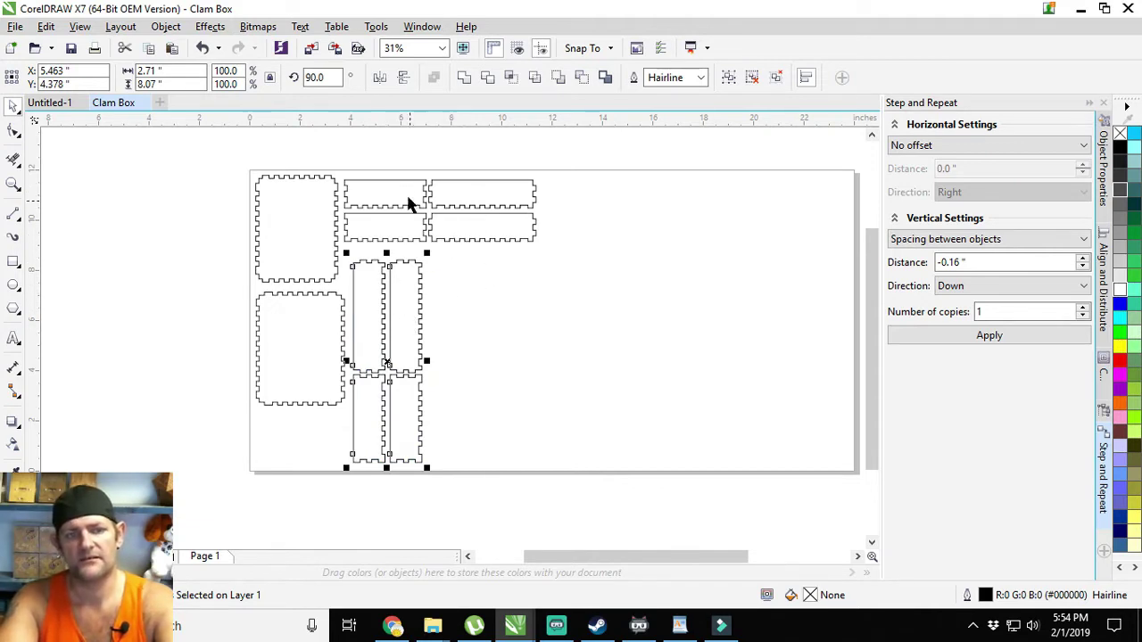
# - Pack the small pieces and middle-left panel tightly into the free space
pyautogui.moveTo(435, 162); pyautogui.dragTo(319, 262)
pyautogui.moveTo(381, 216); pyautogui.dragTo(303, 412)
pyautogui.click(301, 348)
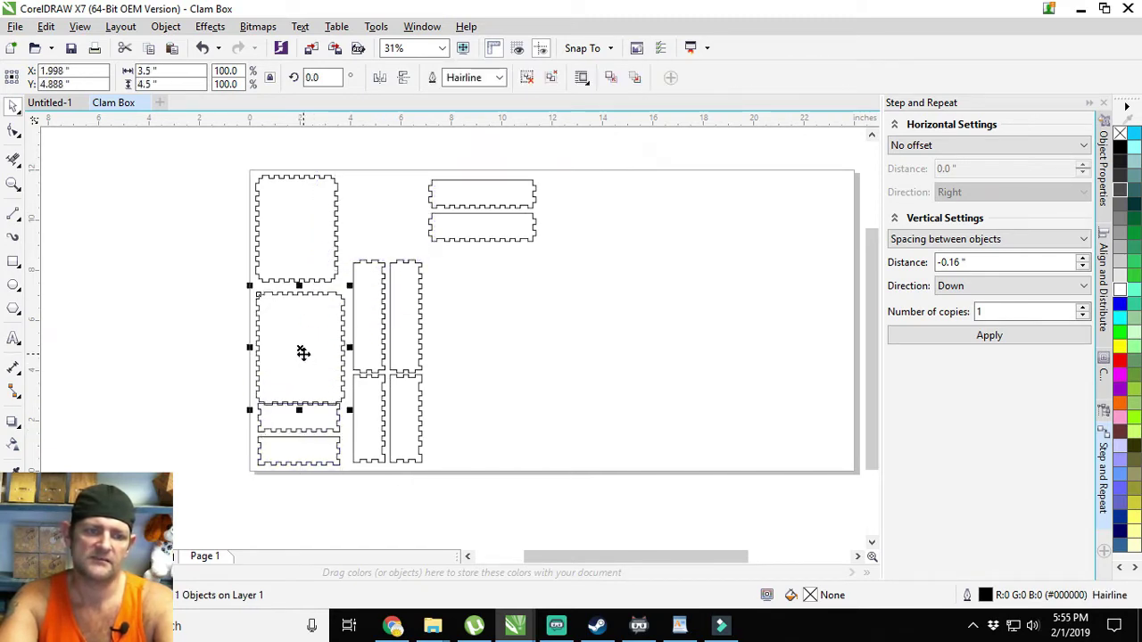
pyautogui.moveTo(304, 351); pyautogui.dragTo(302, 346)
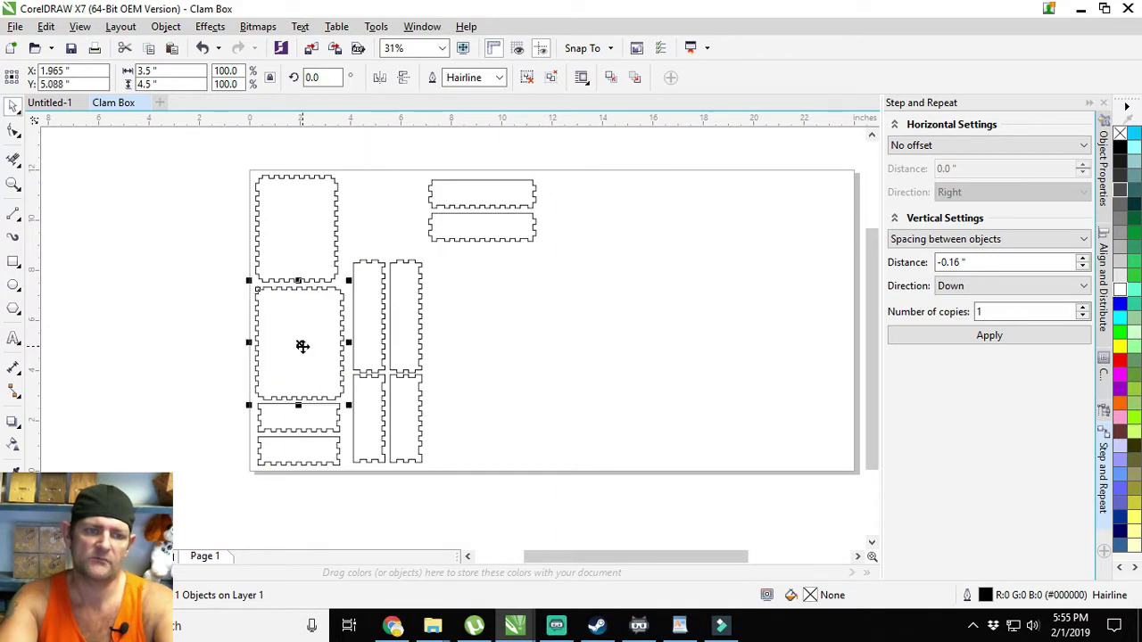
pyautogui.moveTo(408, 158); pyautogui.dragTo(590, 266)
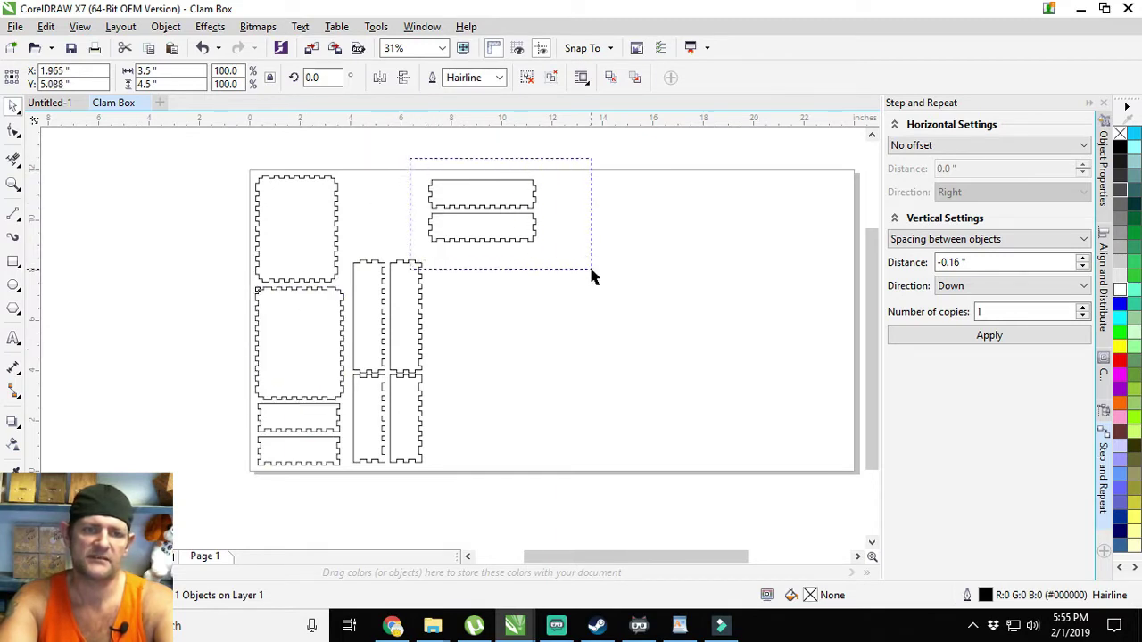
pyautogui.moveTo(482, 211); pyautogui.dragTo(396, 215)
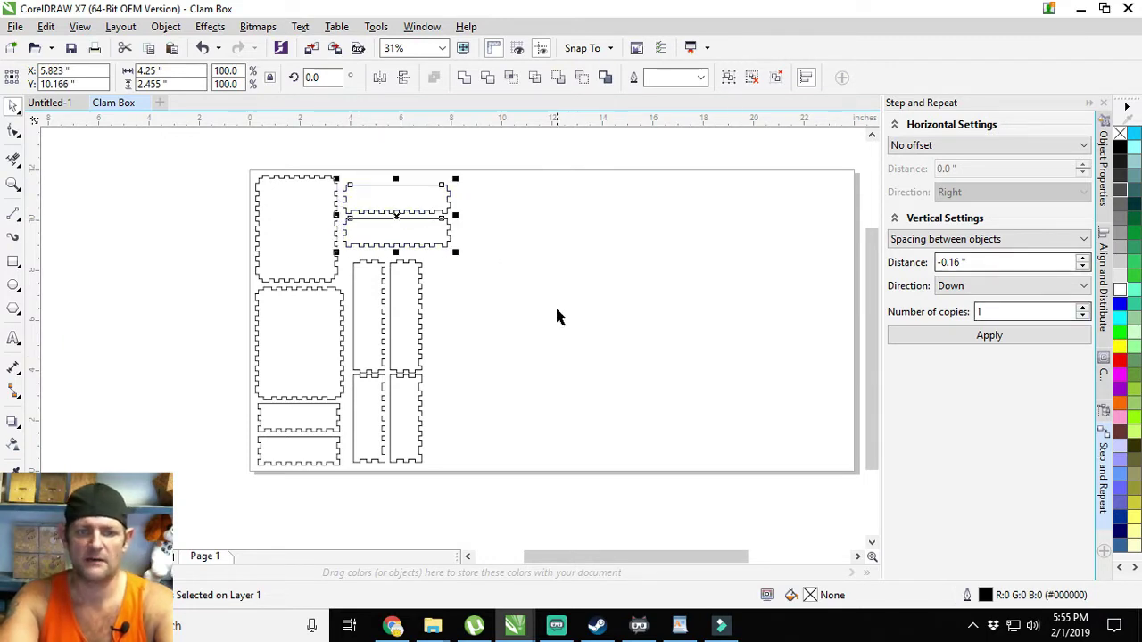
pyautogui.click(506, 347)
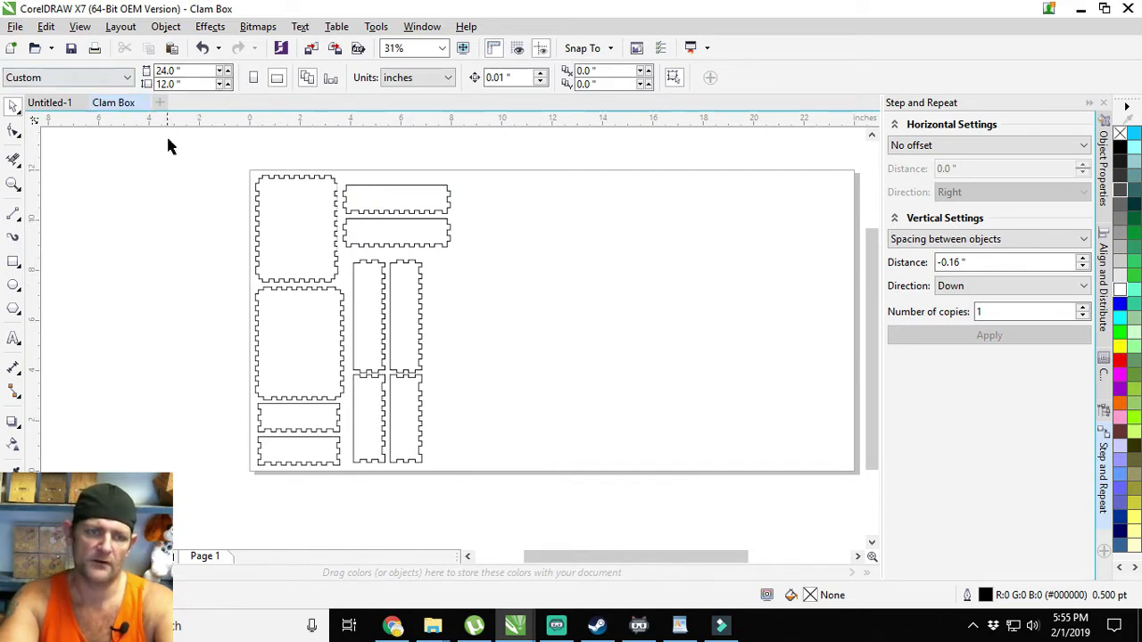
# - Give all the box pieces on the page a Hairline outline
pyautogui.moveTo(205, 154); pyautogui.dragTo(534, 510)
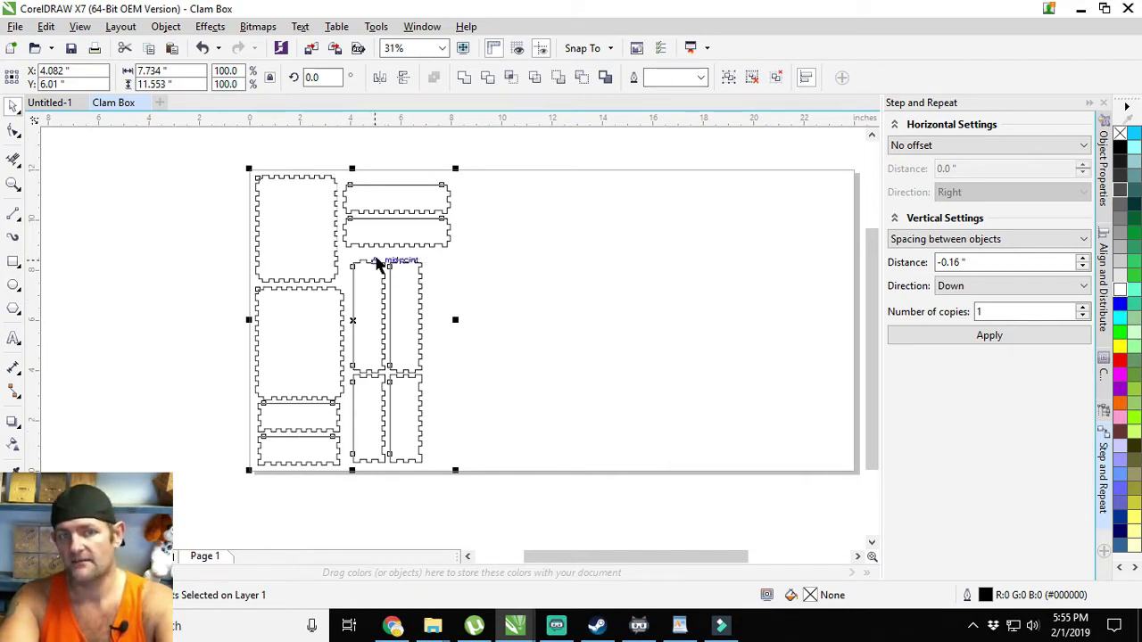
pyautogui.click(702, 80)
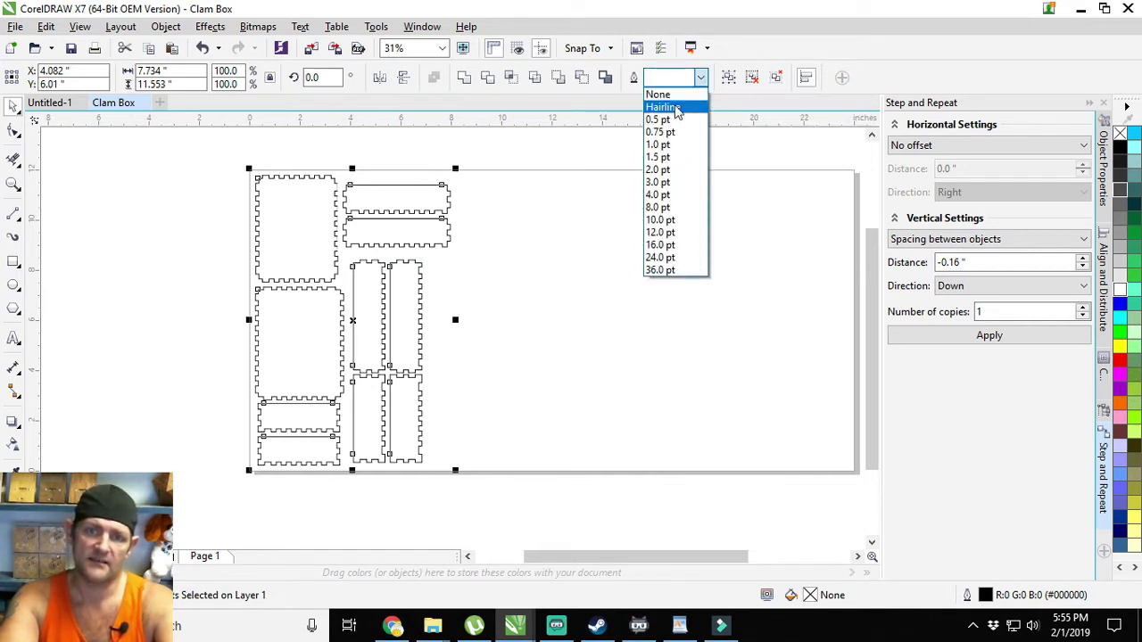
pyautogui.click(675, 107)
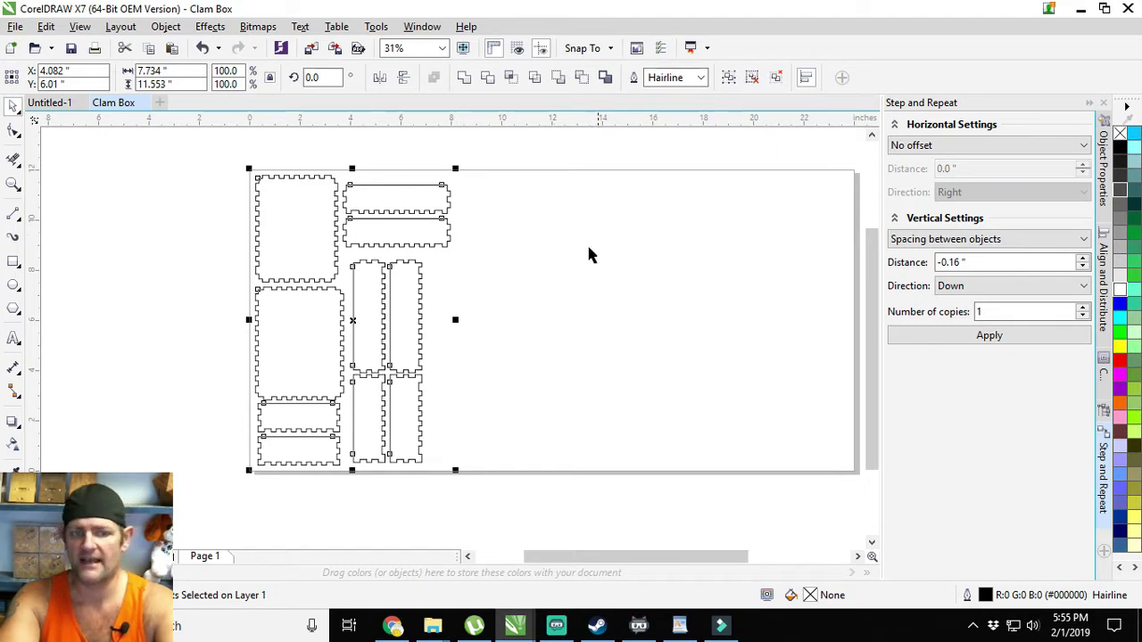
pyautogui.click(548, 259)
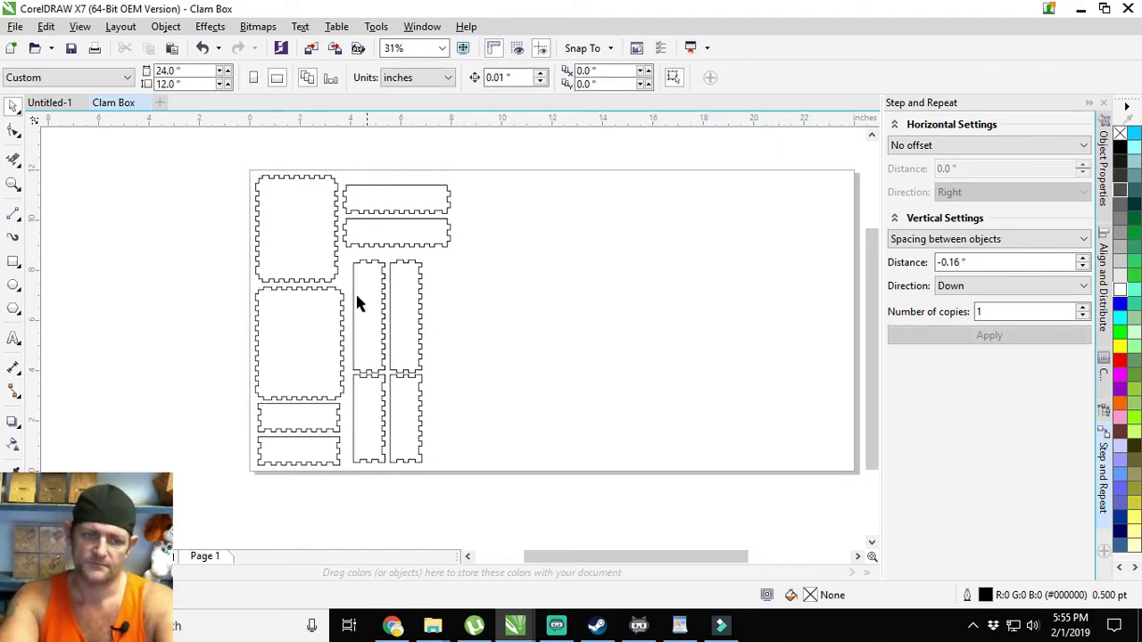
# - Set the two upper vertical pieces' rotation to 0 so they lie flat
pyautogui.scroll(1, 392, 218)
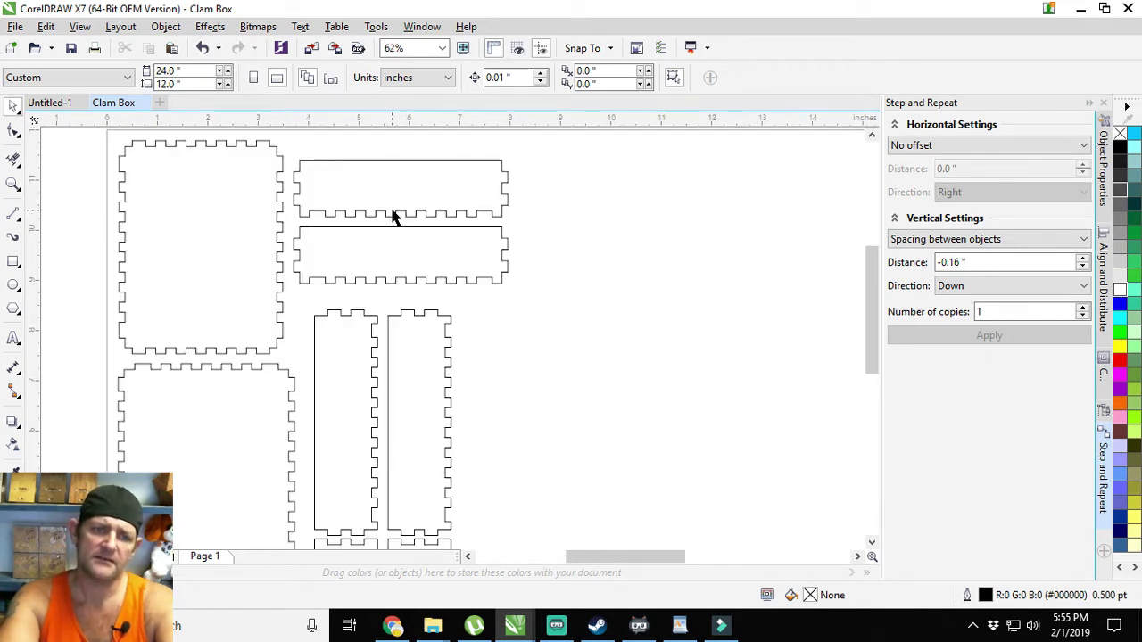
pyautogui.scroll(-1, 389, 228)
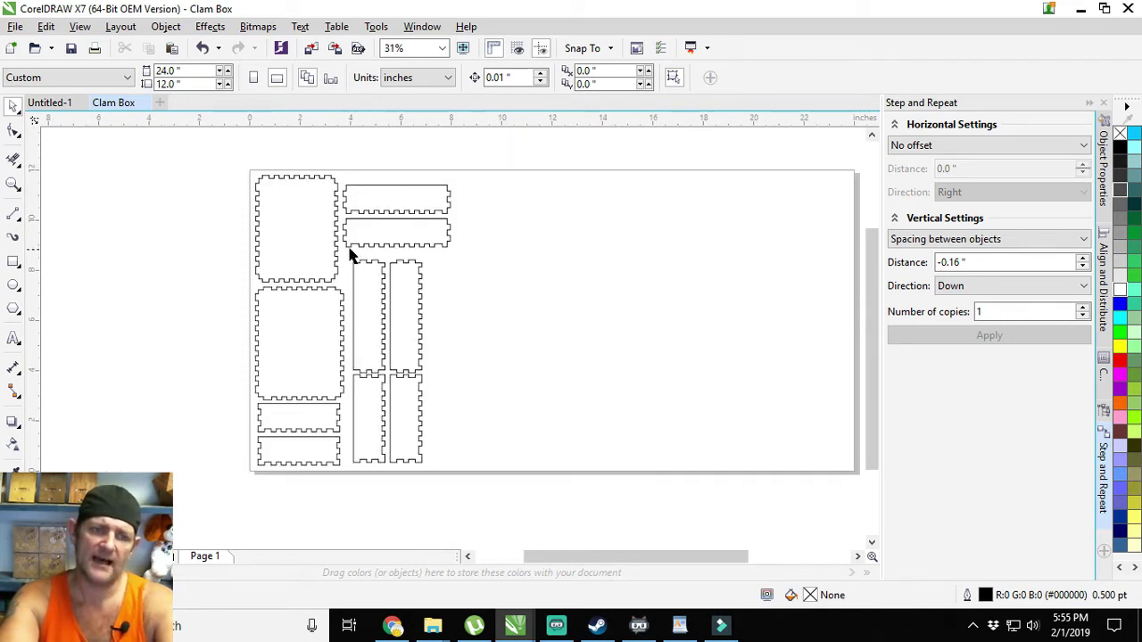
pyautogui.moveTo(351, 255)
pyautogui.mouseDown()
pyautogui.moveTo(453, 377)
pyautogui.moveTo(355, 251)
pyautogui.mouseUp()
pyautogui.hotkey('ctrl', 'z')
pyautogui.click(489, 359)
pyautogui.moveTo(479, 387); pyautogui.dragTo(339, 243)
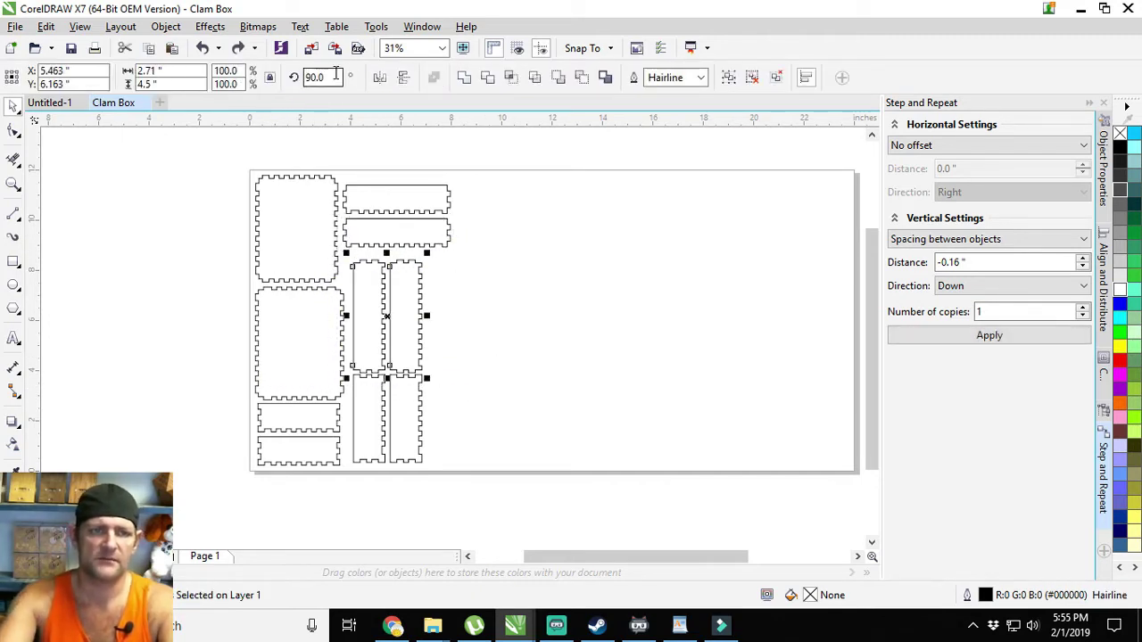
pyautogui.doubleClick(335, 74)
pyautogui.write('0')
pyautogui.press('Return')
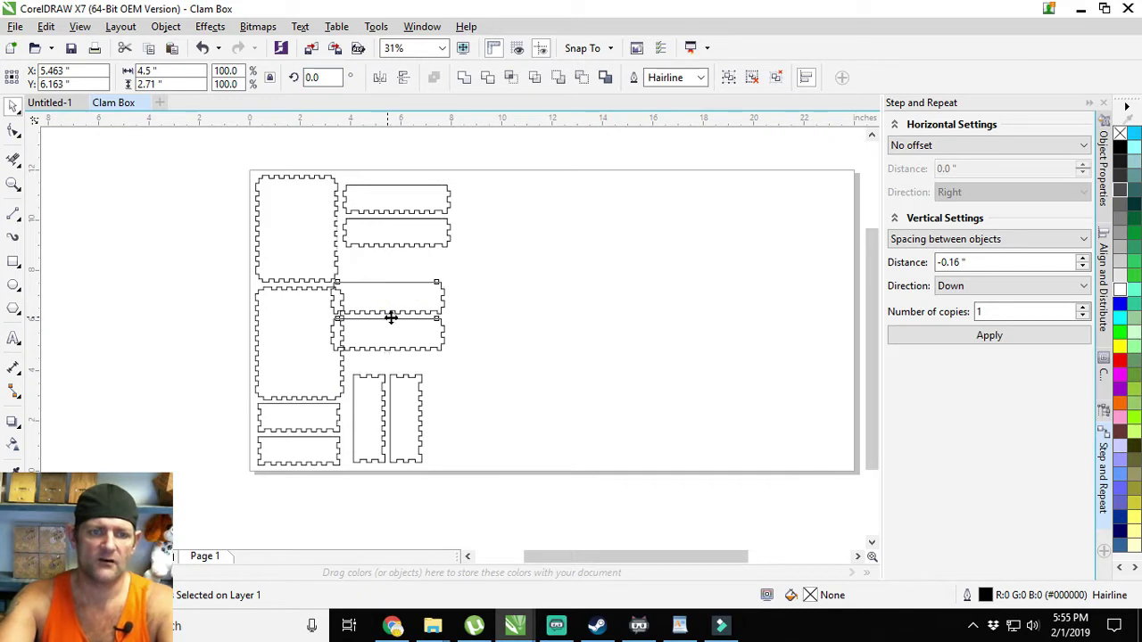
# - Move the flat pair into the empty middle of the page and delete the lower one
pyautogui.moveTo(385, 320); pyautogui.dragTo(530, 322)
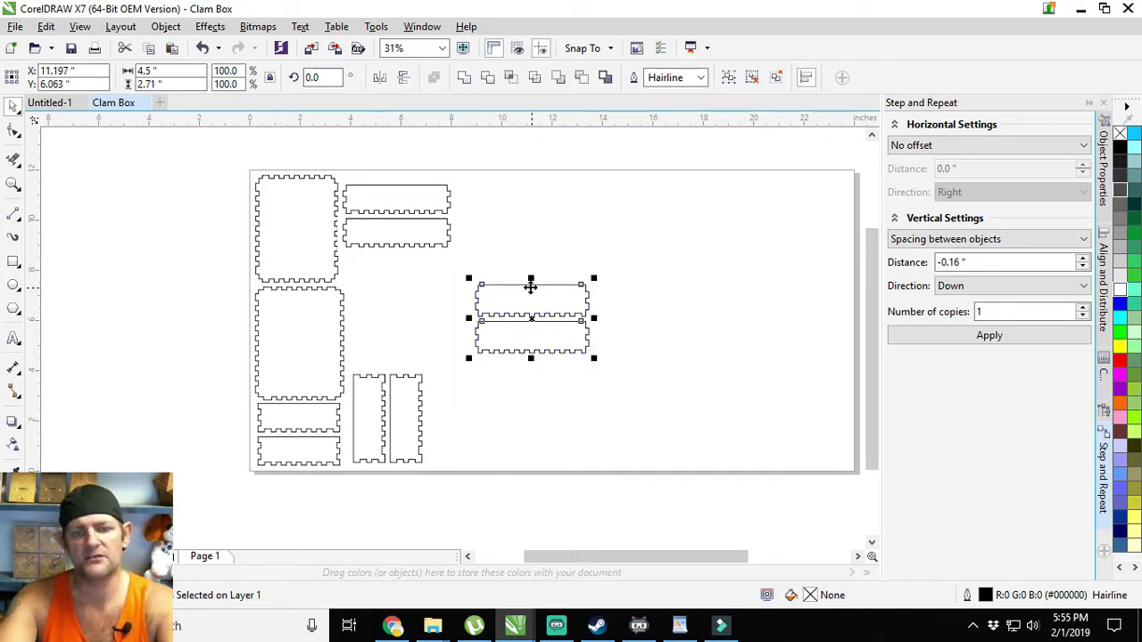
pyautogui.click(578, 382)
pyautogui.click(535, 338)
pyautogui.press('Delete')
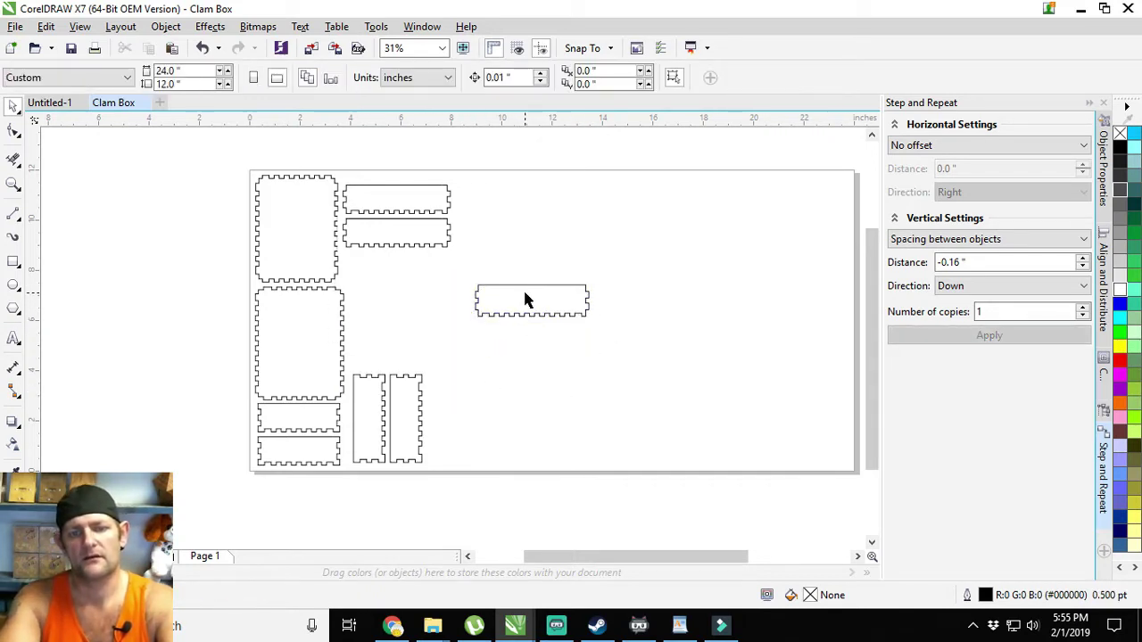
pyautogui.scroll(1, 524, 300)
pyautogui.scroll(-1, 422, 318)
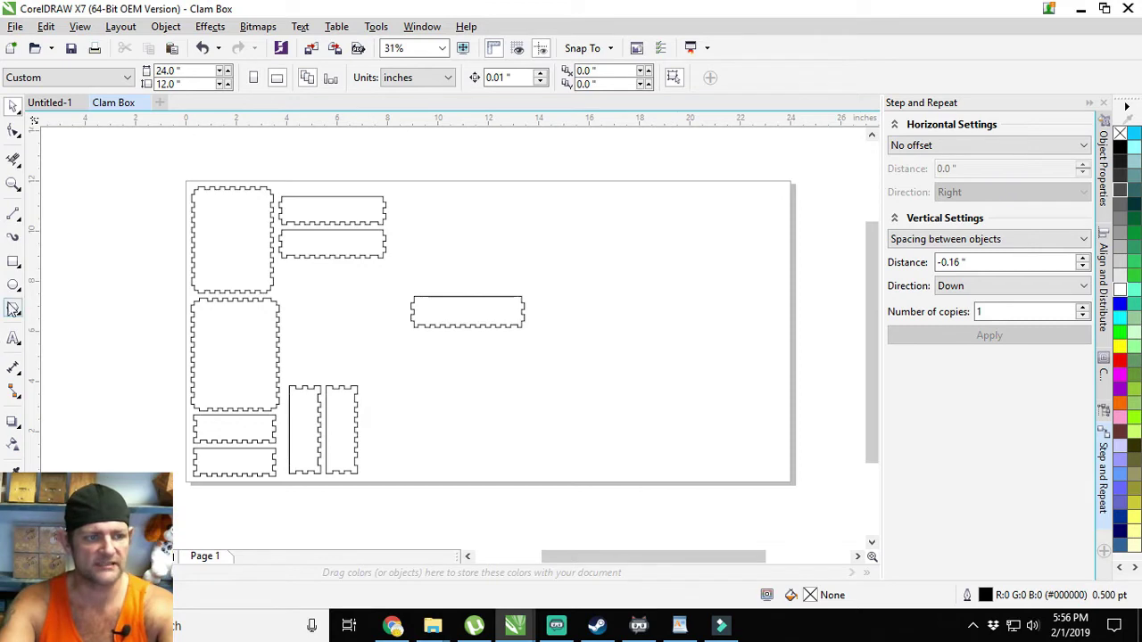
# - Choose the Ellipse tool with an outline width and turn off the Change Document Defaults prompt
pyautogui.click(13, 283)
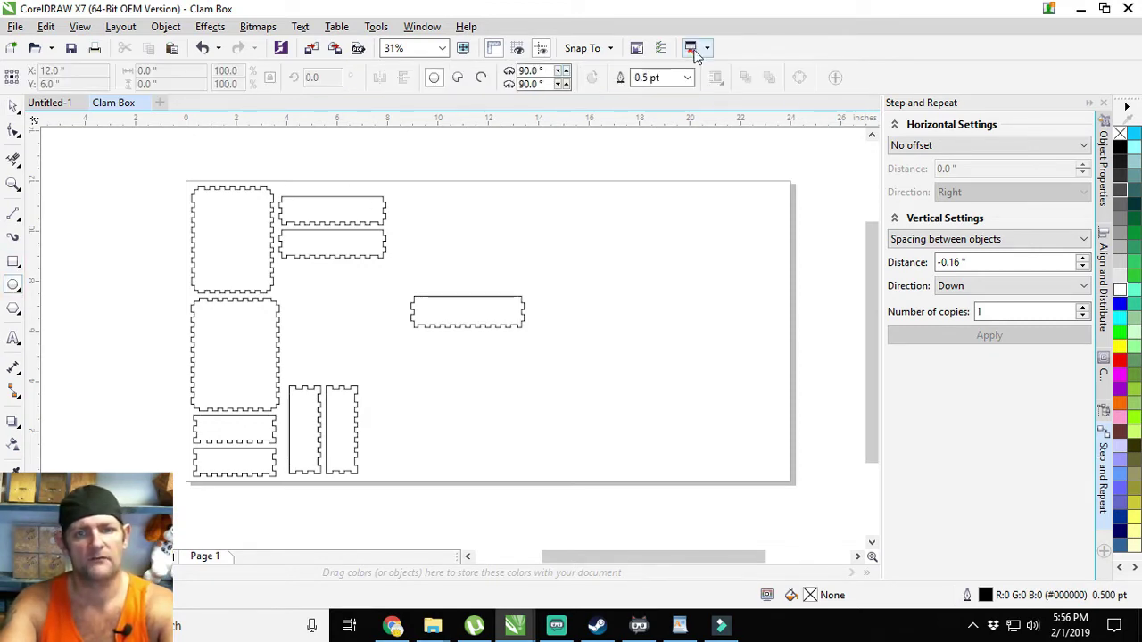
pyautogui.click(687, 77)
pyautogui.click(654, 105)
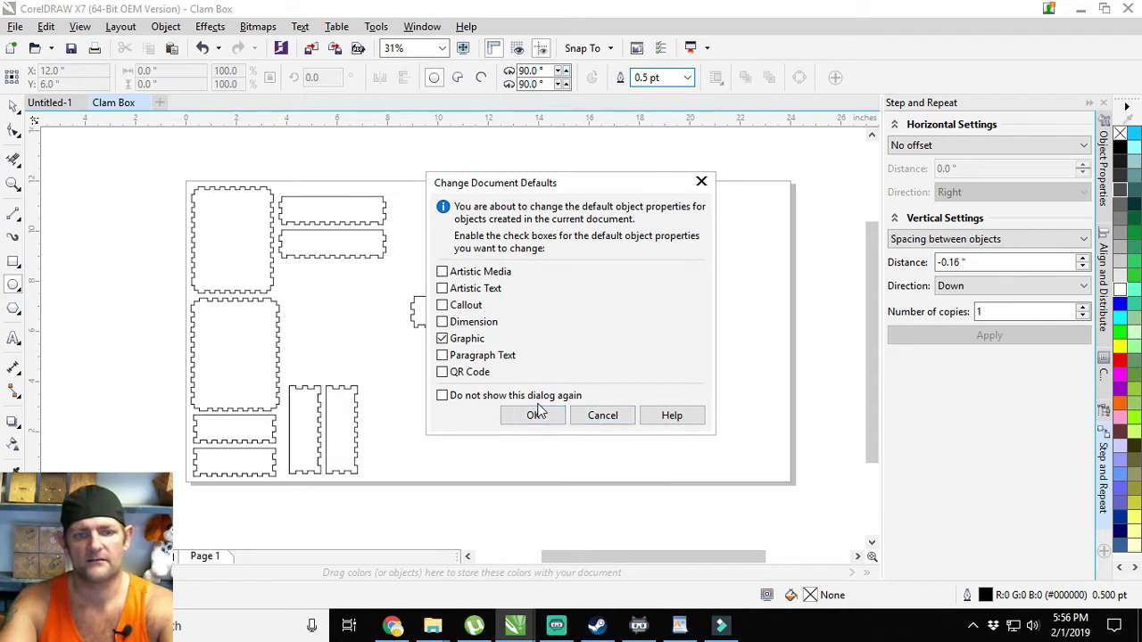
pyautogui.click(442, 396)
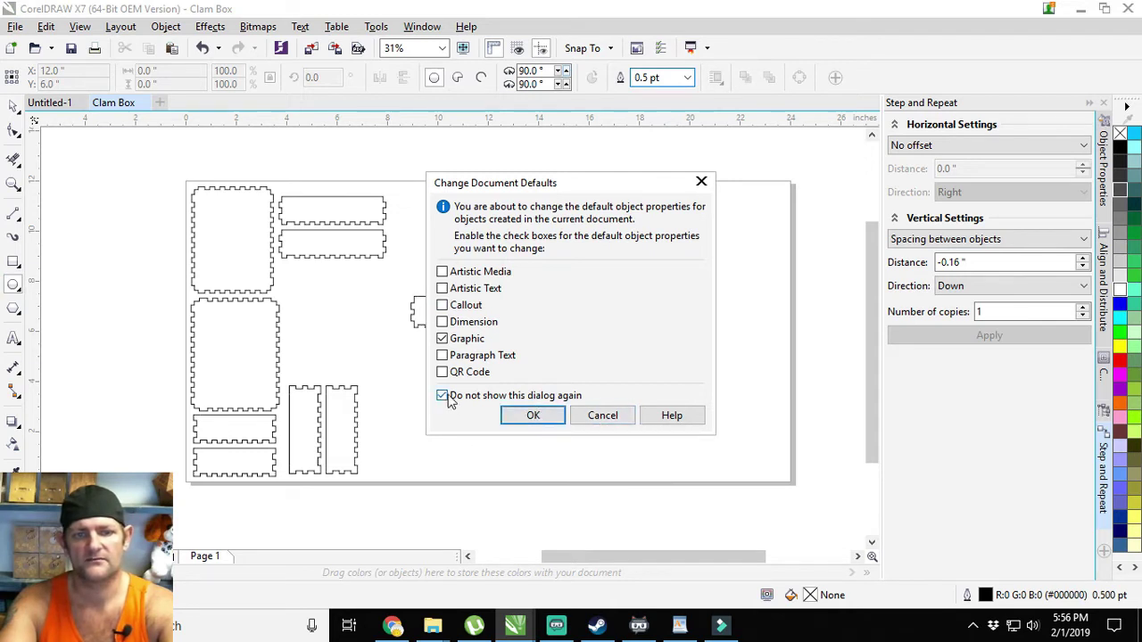
pyautogui.click(701, 182)
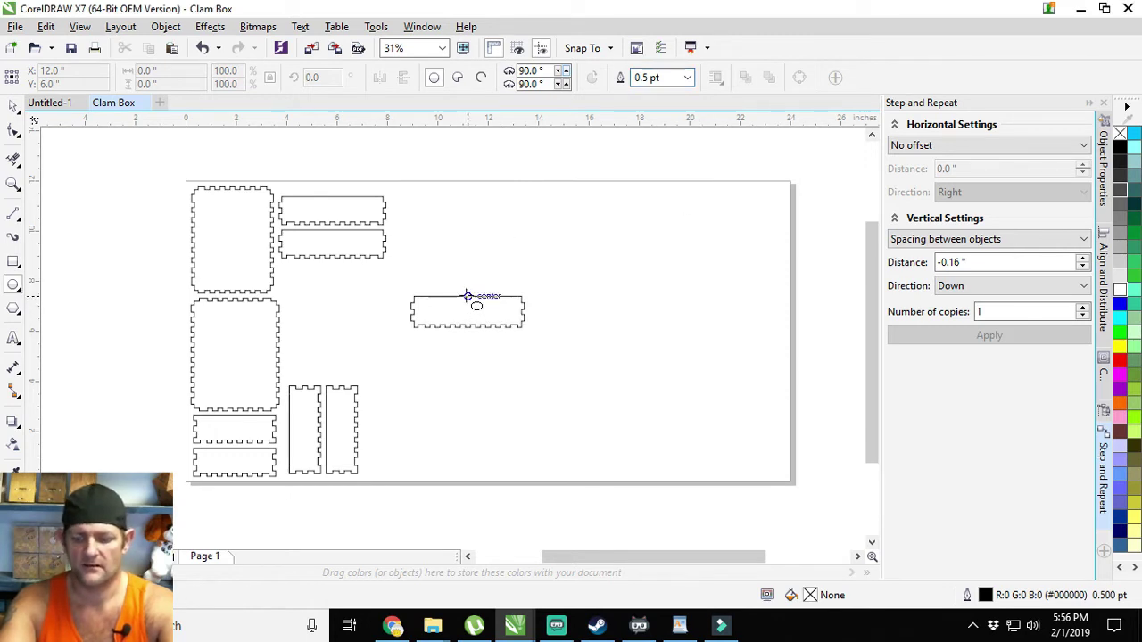
# - Draw a hairline ellipse on the strip's top edge and delete its upper arc
pyautogui.moveTo(467, 295); pyautogui.dragTo(495, 303)
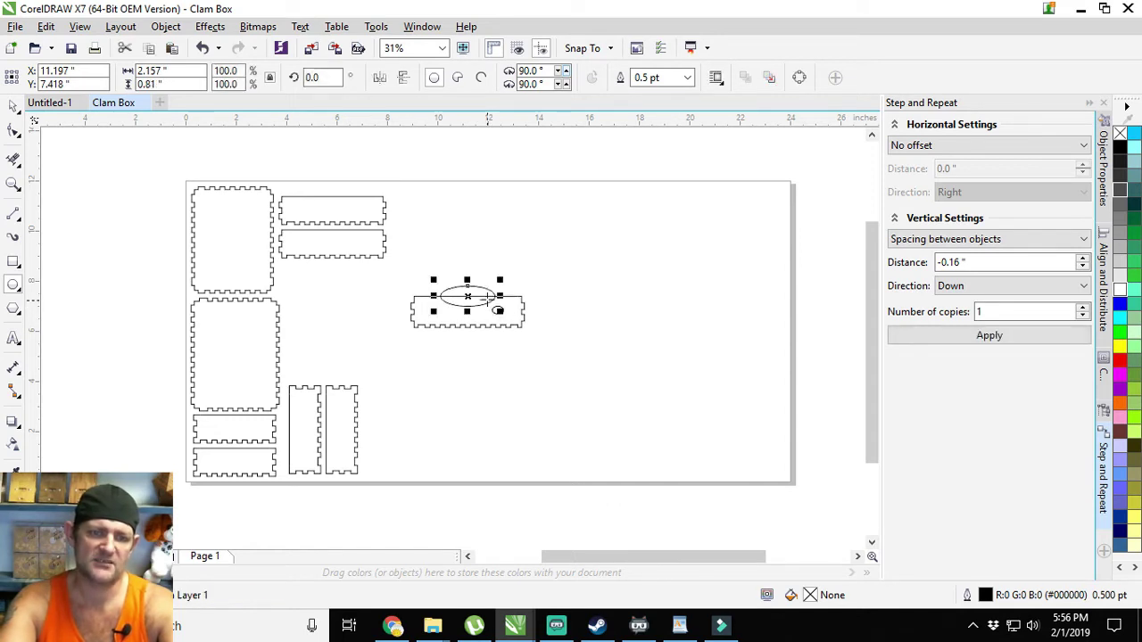
pyautogui.scroll(2, 472, 285)
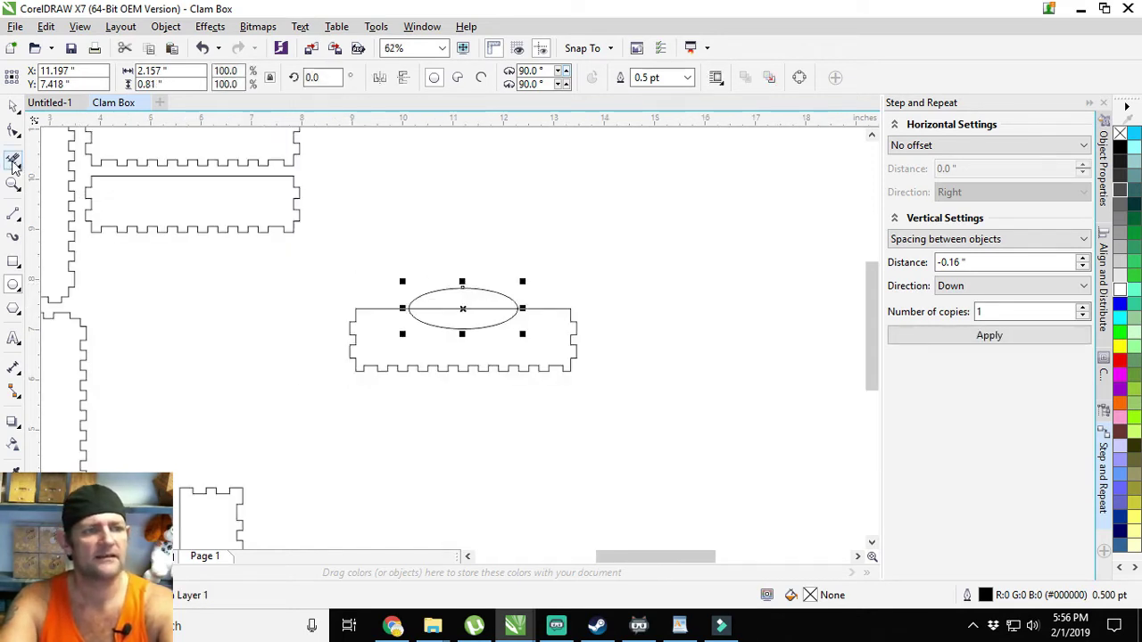
pyautogui.click(687, 78)
pyautogui.click(656, 107)
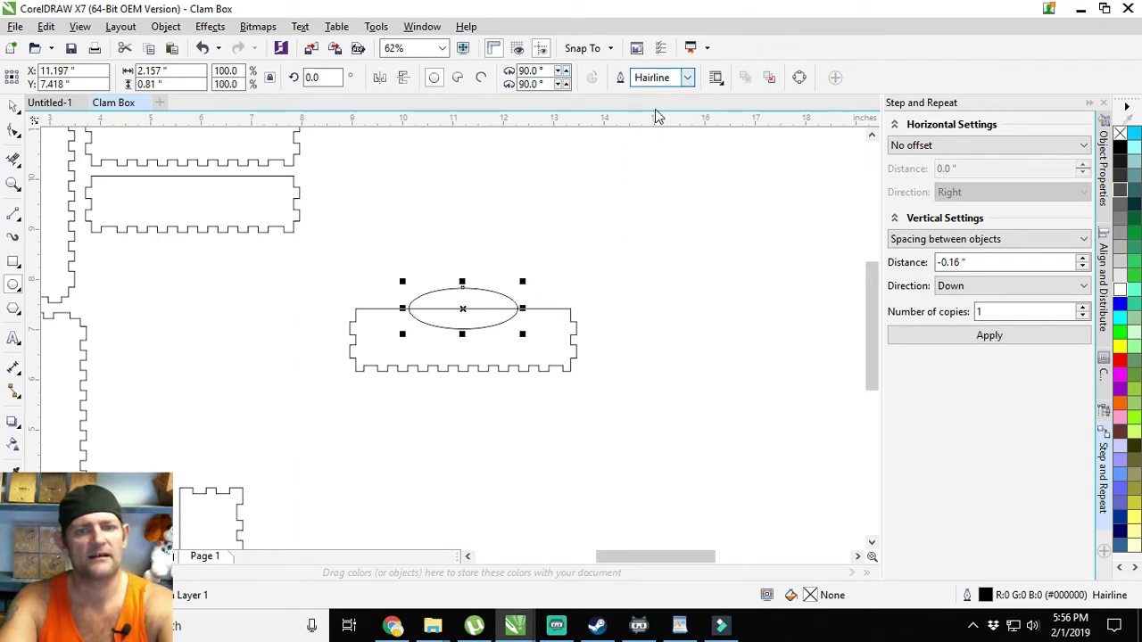
pyautogui.click(14, 159)
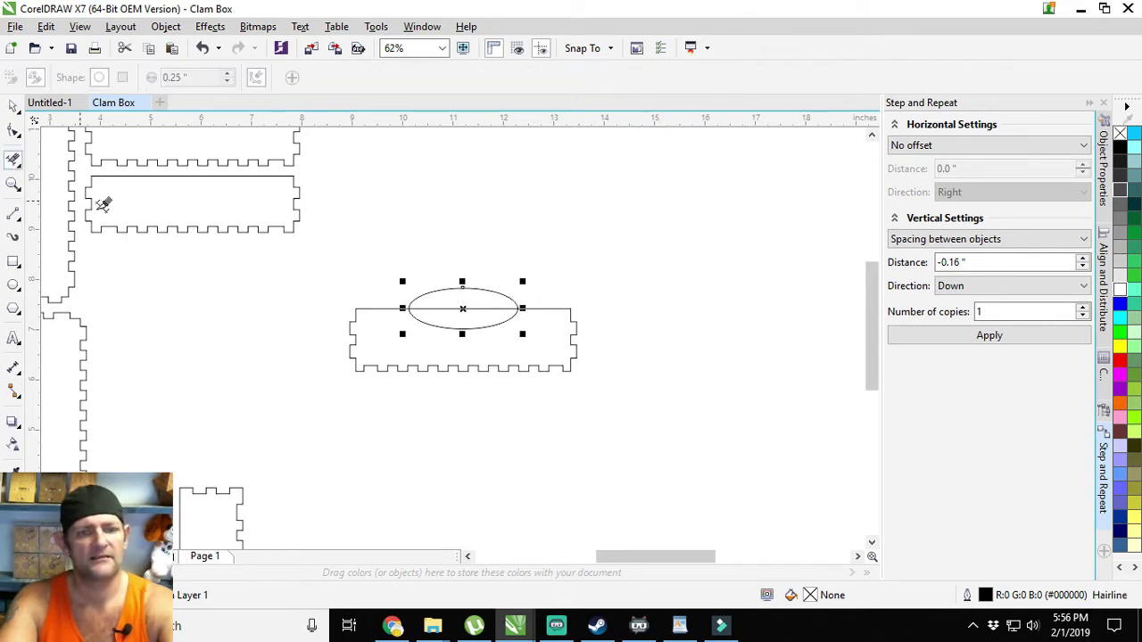
pyautogui.click(476, 287)
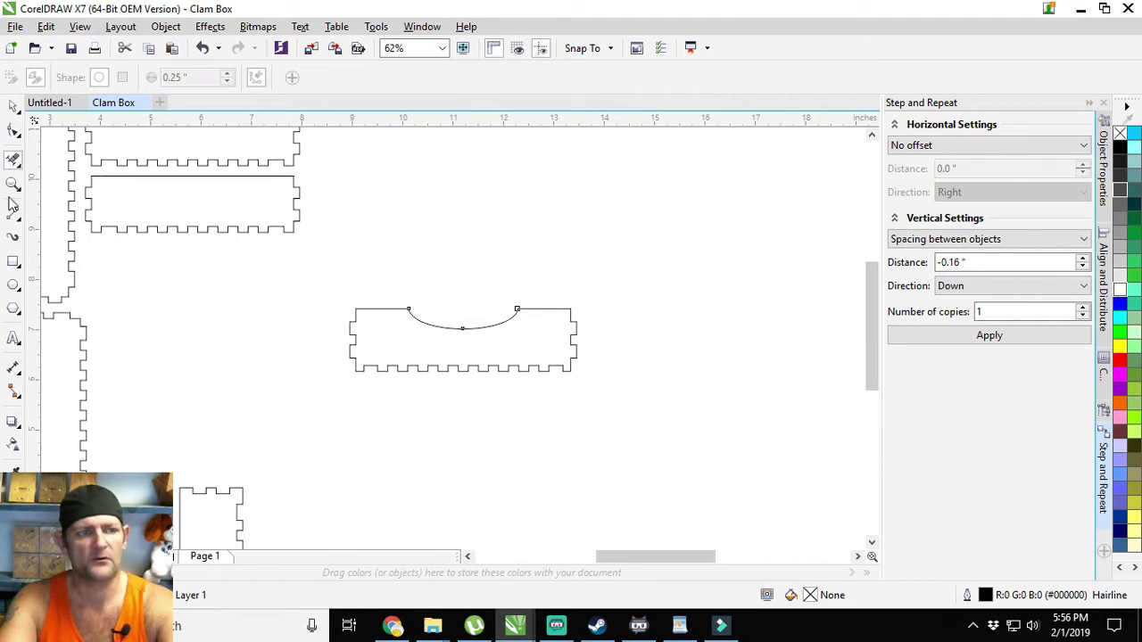
# - Select the arc with the strip and place a copy below
pyautogui.click(13, 105)
pyautogui.moveTo(336, 273); pyautogui.dragTo(682, 422)
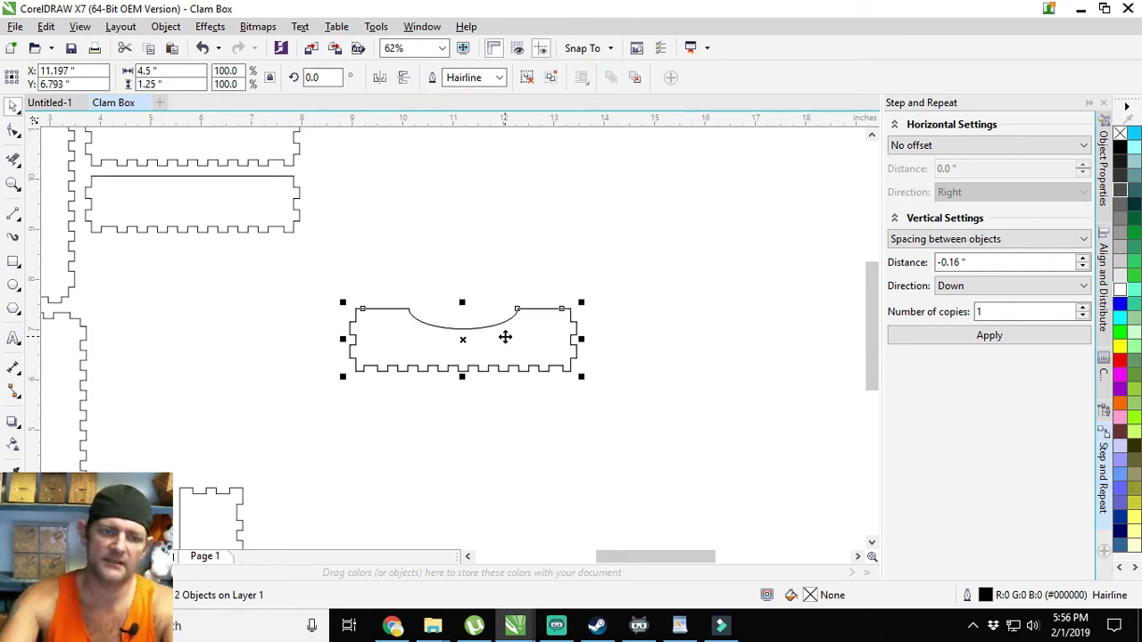
pyautogui.moveTo(461, 339); pyautogui.dragTo(463, 410)
# - Rotate both notched pieces to 90° and move them into the left column
pyautogui.moveTo(595, 289); pyautogui.dragTo(307, 491)
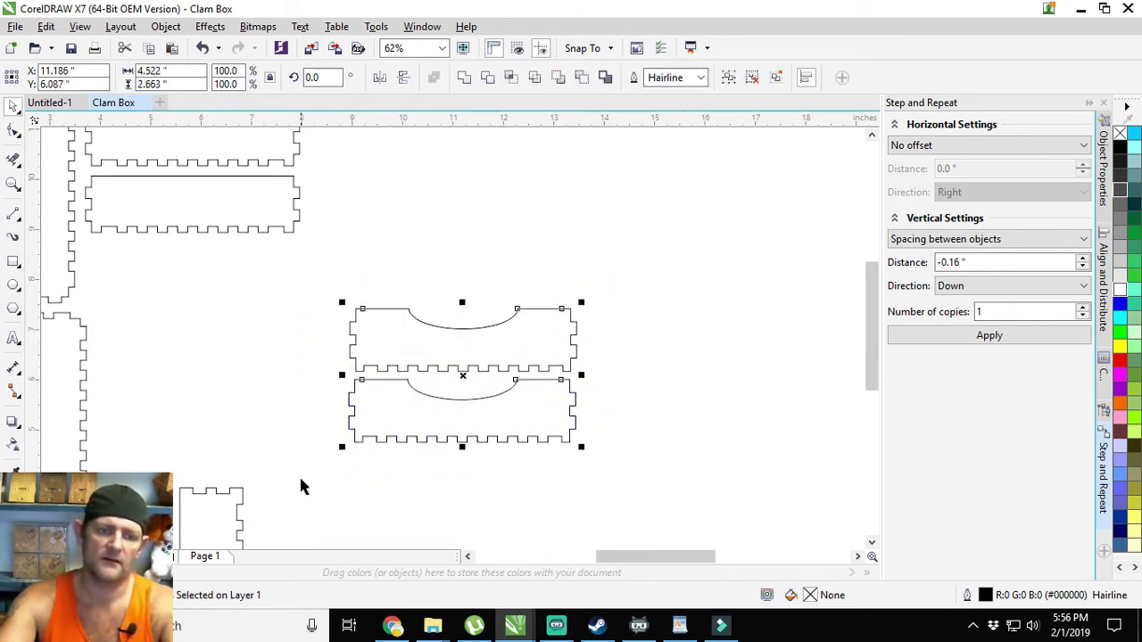
pyautogui.doubleClick(330, 78)
pyautogui.write('90')
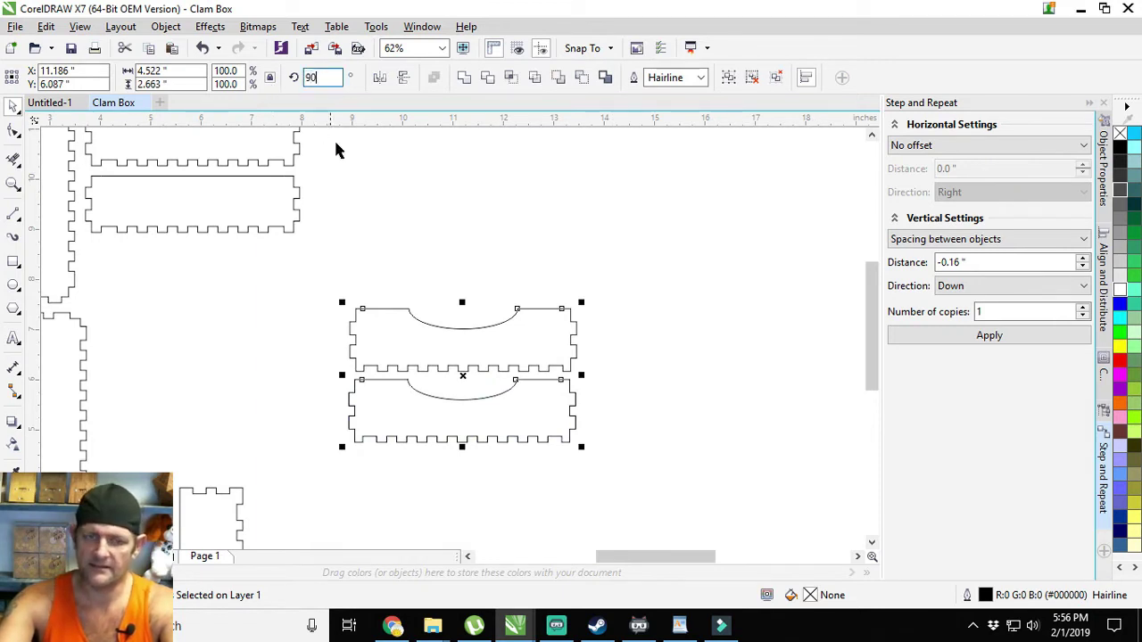
pyautogui.press('Return')
pyautogui.moveTo(457, 376); pyautogui.dragTo(171, 366)
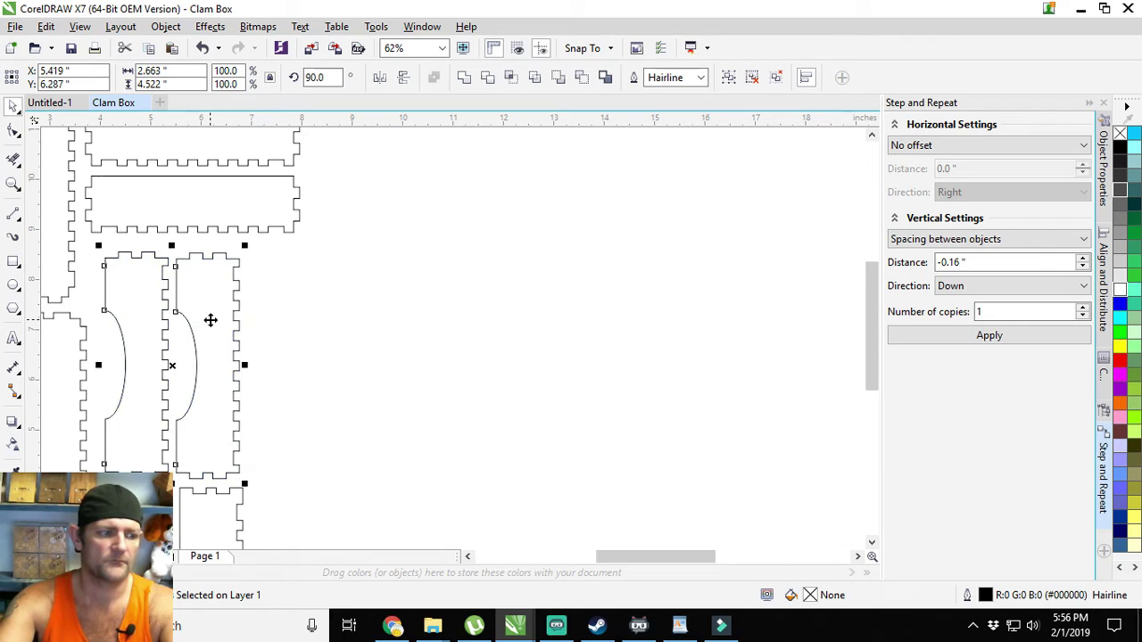
pyautogui.scroll(-1, 566, 341)
pyautogui.moveTo(464, 185); pyautogui.dragTo(253, 518)
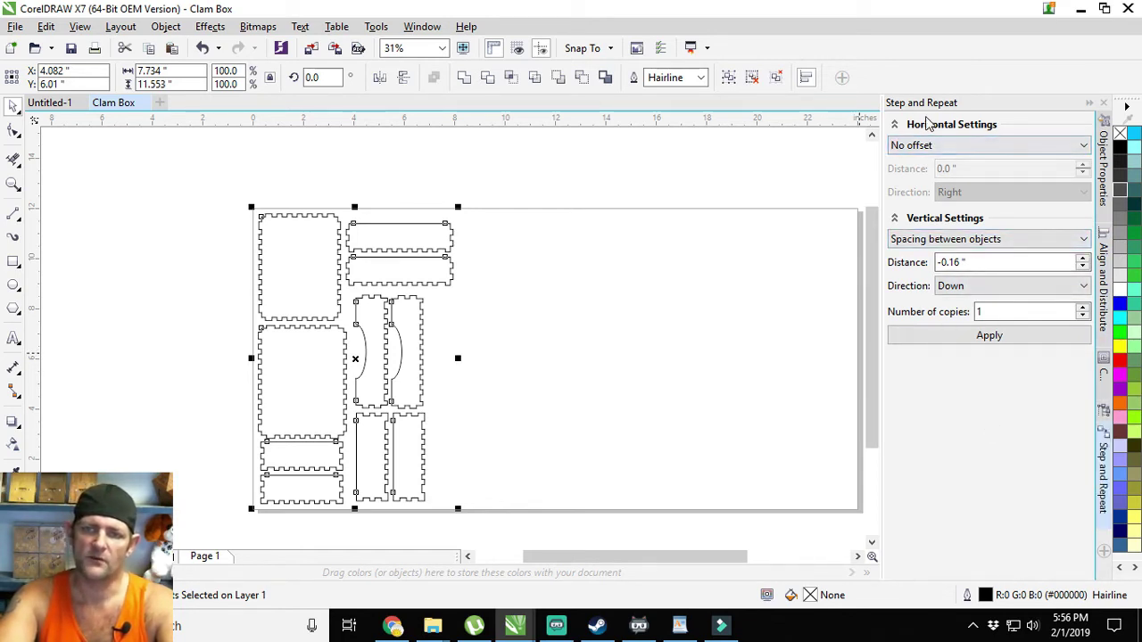
# - Step and Repeat the pieces to the right with horizontal spacing and no vertical offset
pyautogui.click(941, 145)
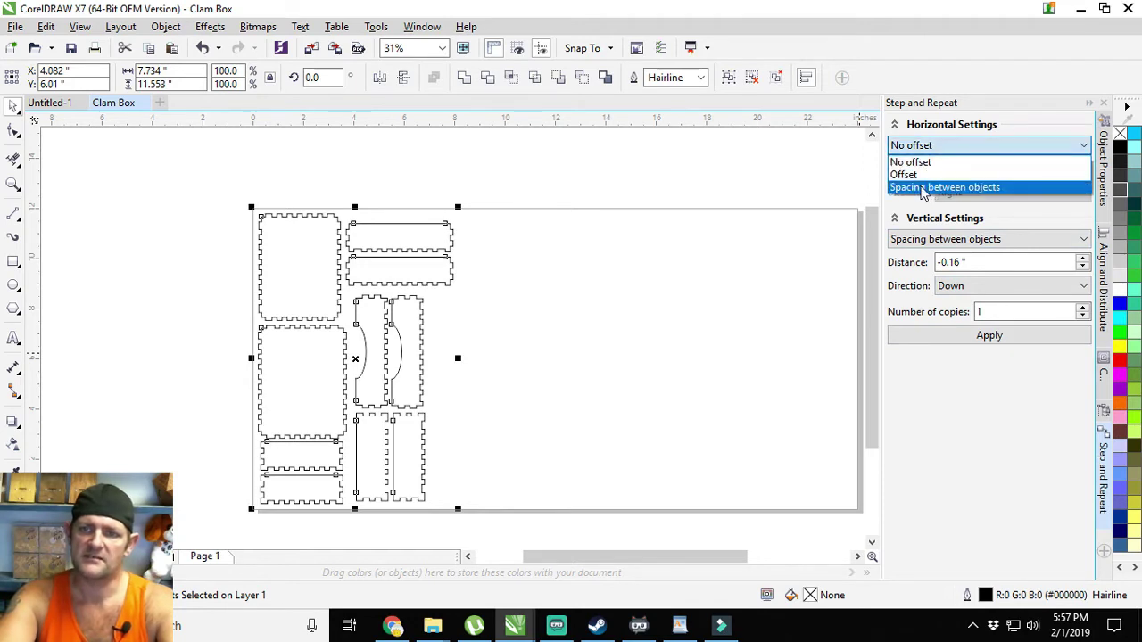
pyautogui.click(923, 188)
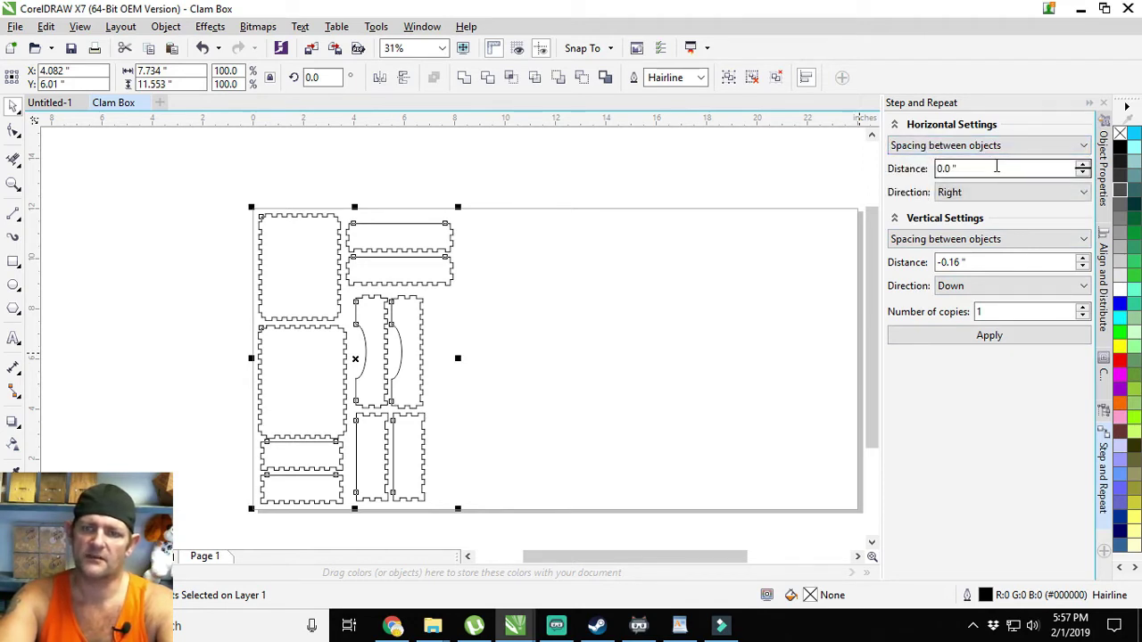
pyautogui.click(996, 167)
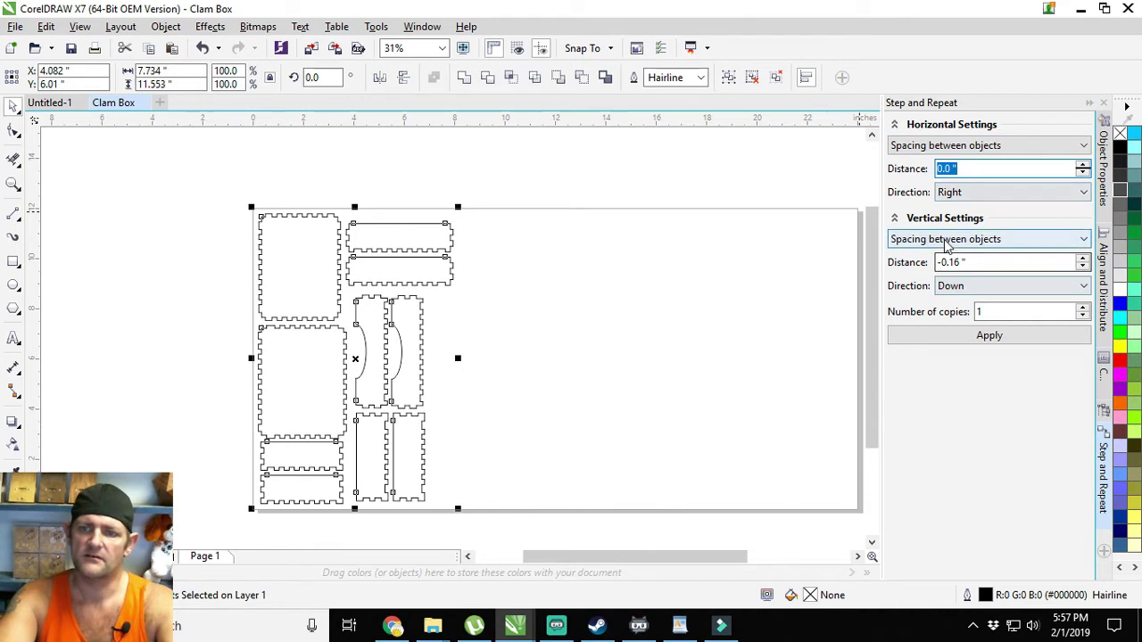
pyautogui.click(967, 239)
pyautogui.click(923, 253)
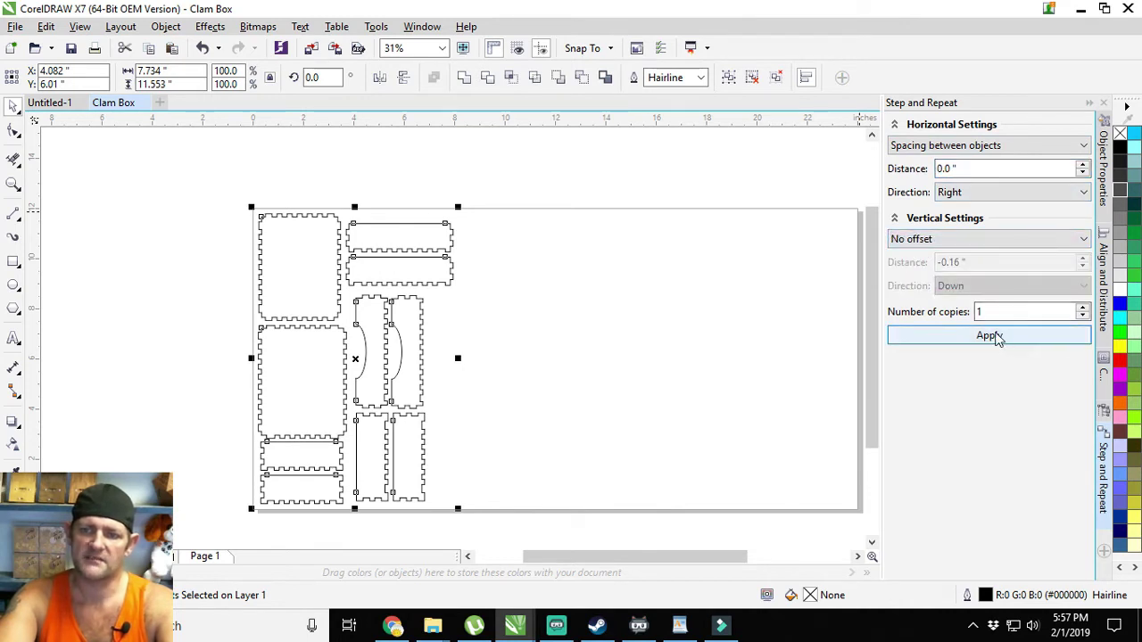
pyautogui.click(989, 338)
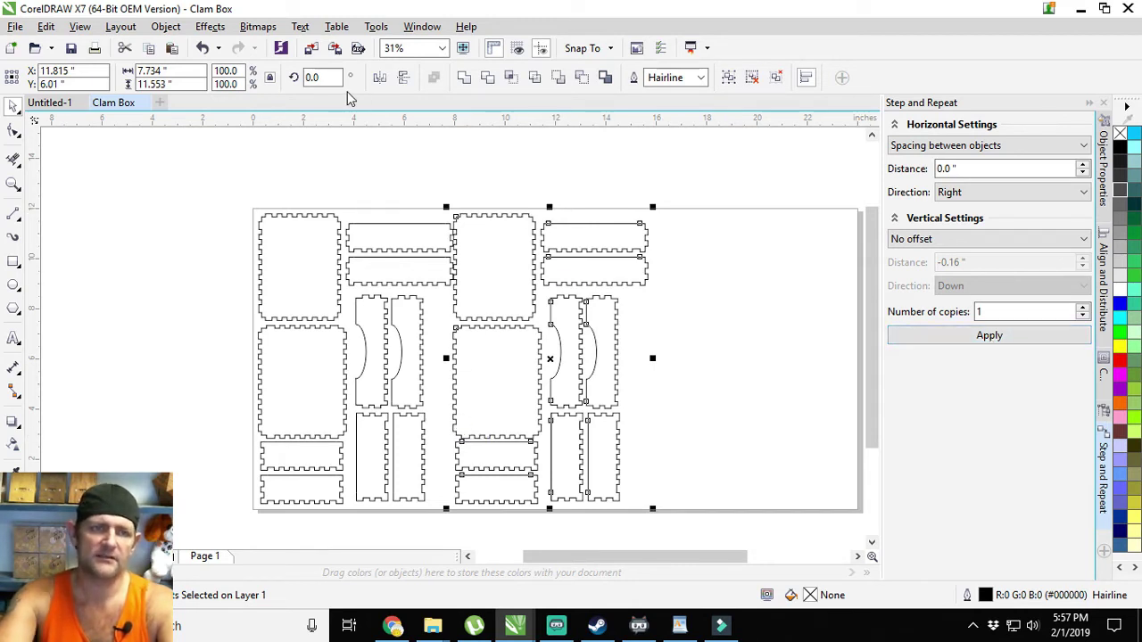
# - Rotate the copied set 180° and nudge it left against the first set
pyautogui.click(316, 77)
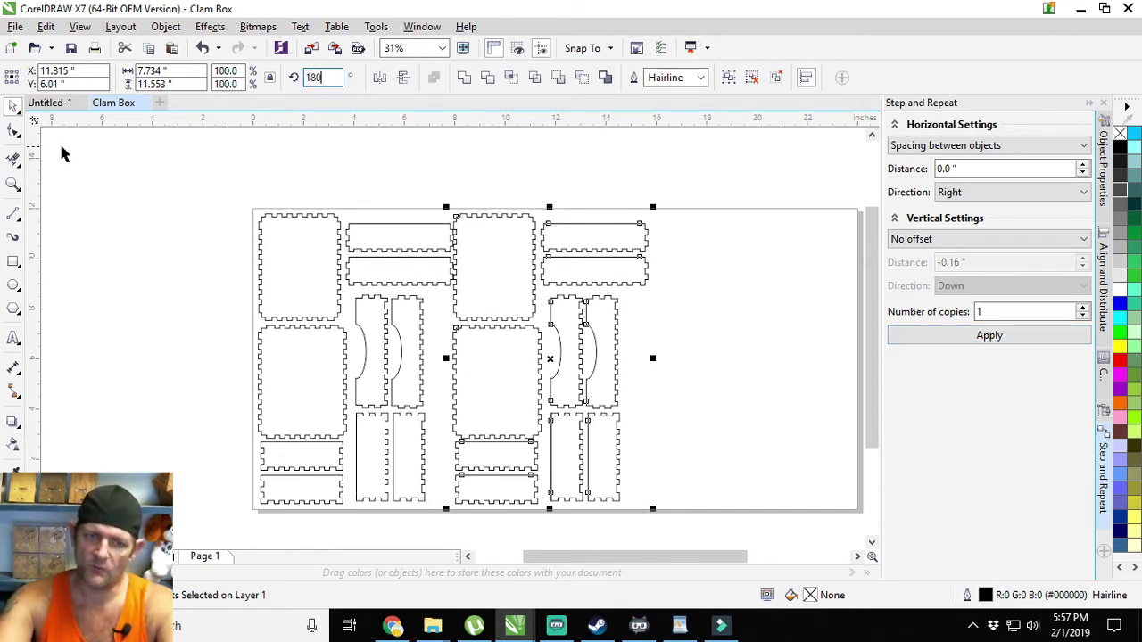
pyautogui.write('180')
pyautogui.press('Return')
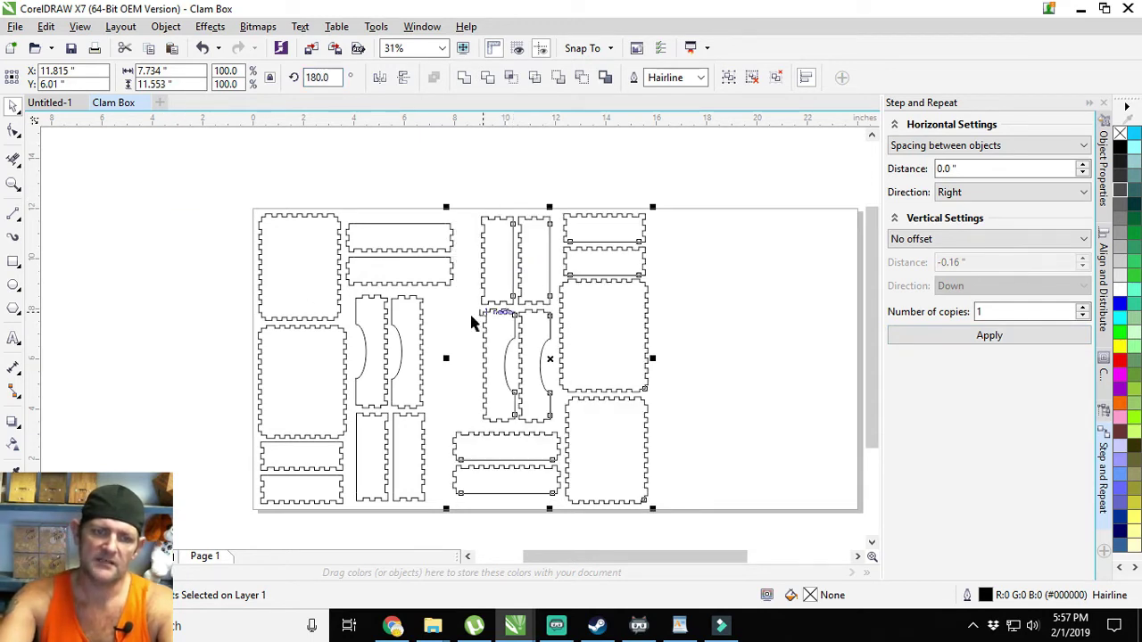
pyautogui.press('Left')
pyautogui.press('Left')
pyautogui.press('Left')
pyautogui.press('Left')
pyautogui.press('Left')
pyautogui.press('Left')
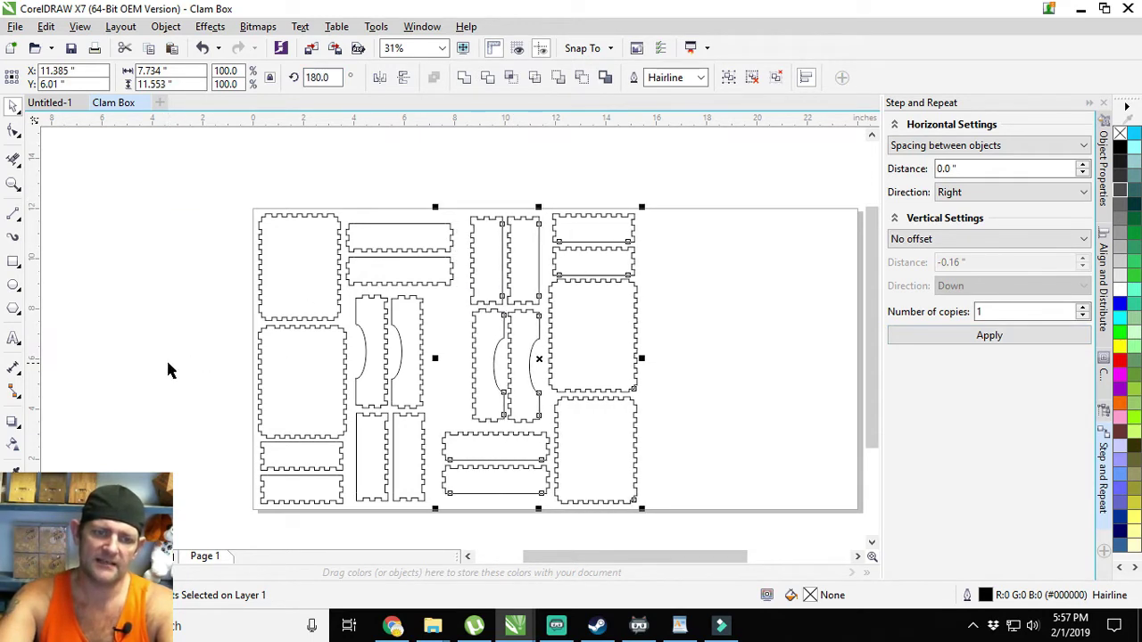
pyautogui.press('Left')
pyautogui.press('Left')
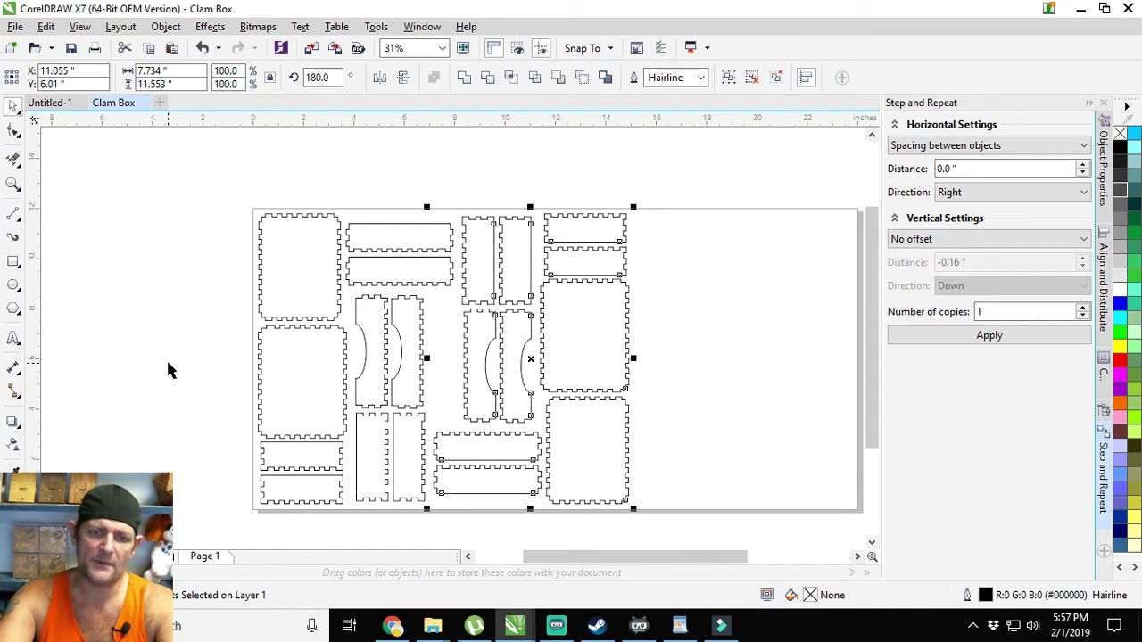
pyautogui.hotkey('ctrl', 'Left')
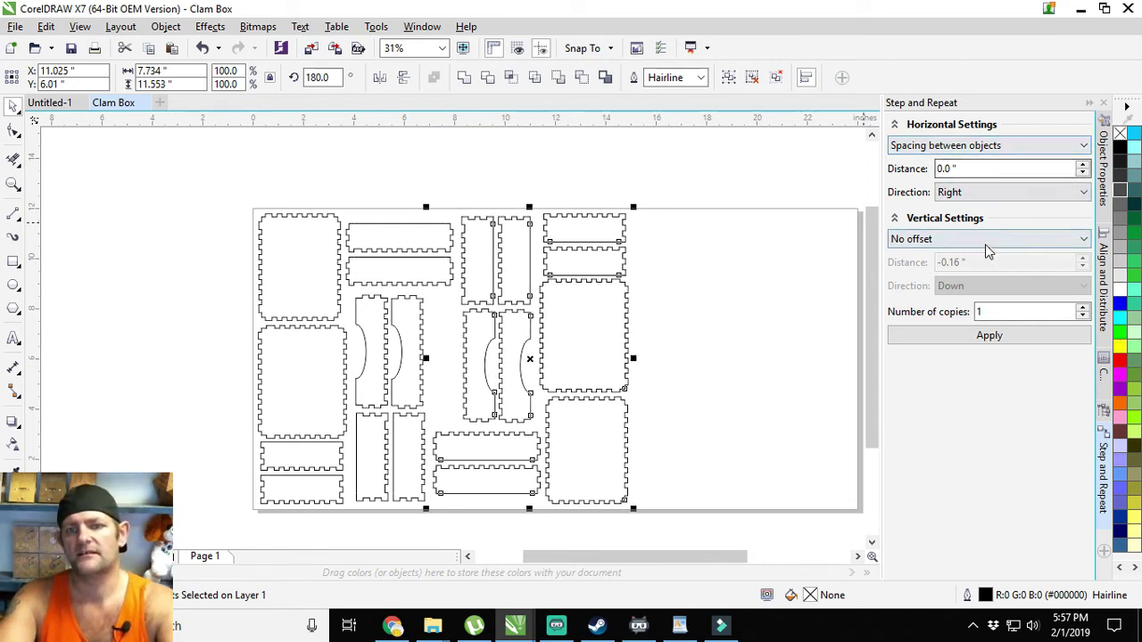
# - Make another copy, rotate it 180°, and nudge it into place
pyautogui.click(1019, 338)
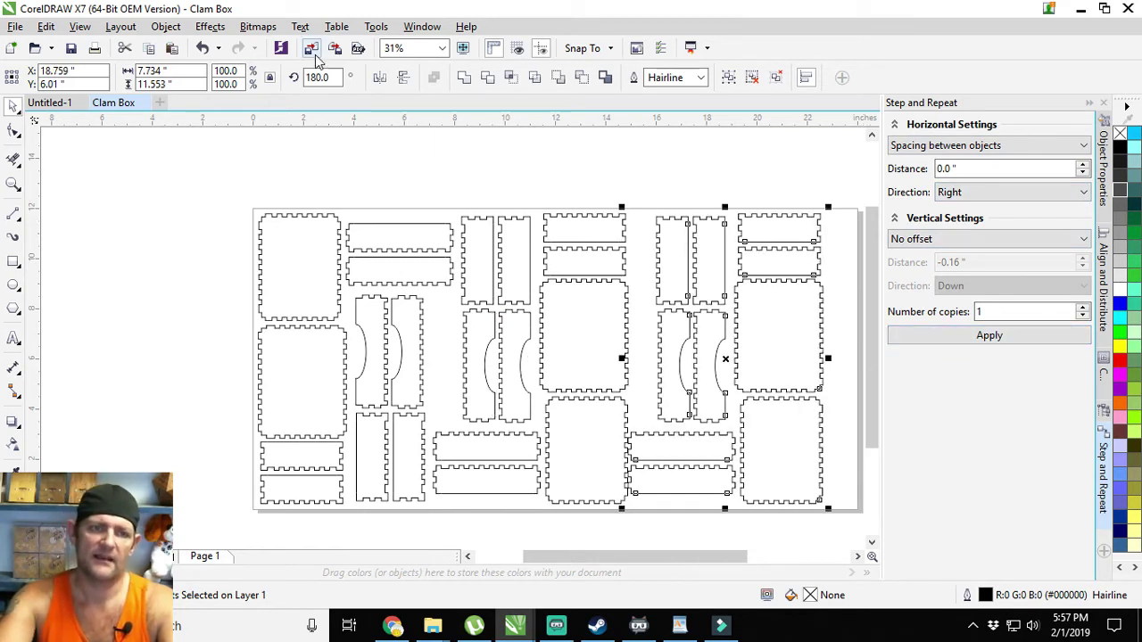
pyautogui.click(317, 77)
pyautogui.press('Return')
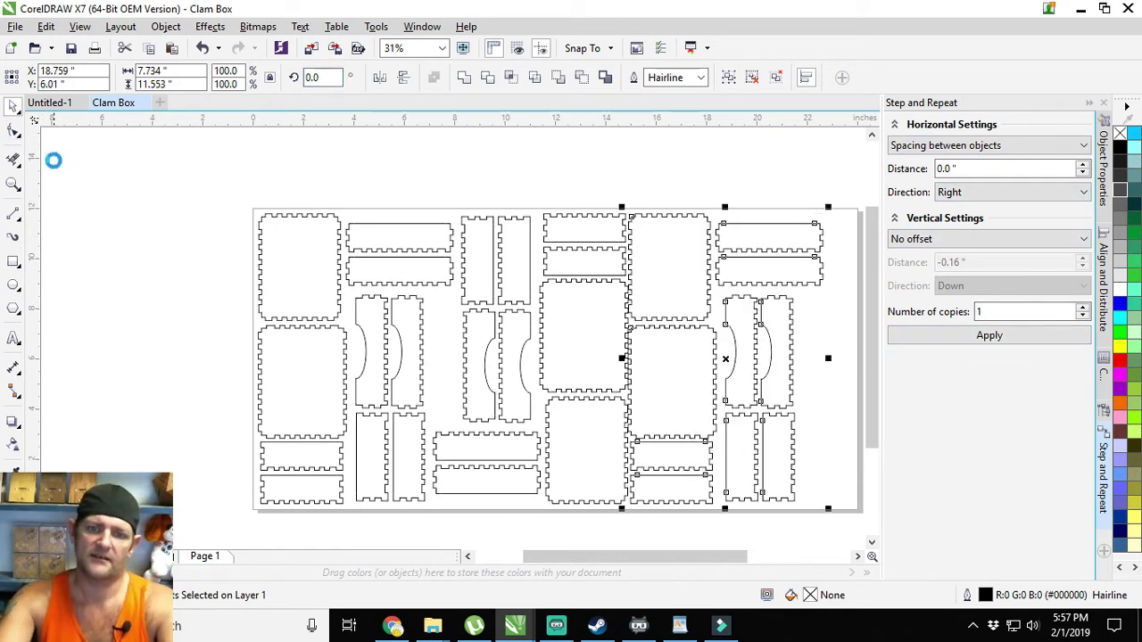
pyautogui.press('Right')
pyautogui.press('Right')
pyautogui.press('Right')
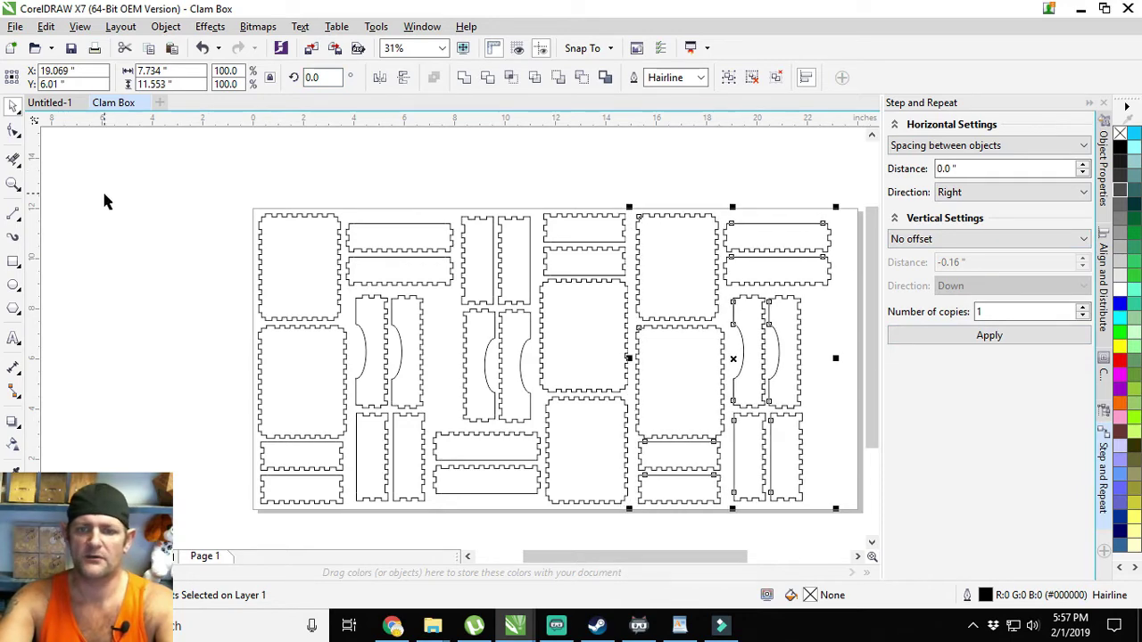
pyautogui.press('Left')
pyautogui.press('Left')
pyautogui.press('Left')
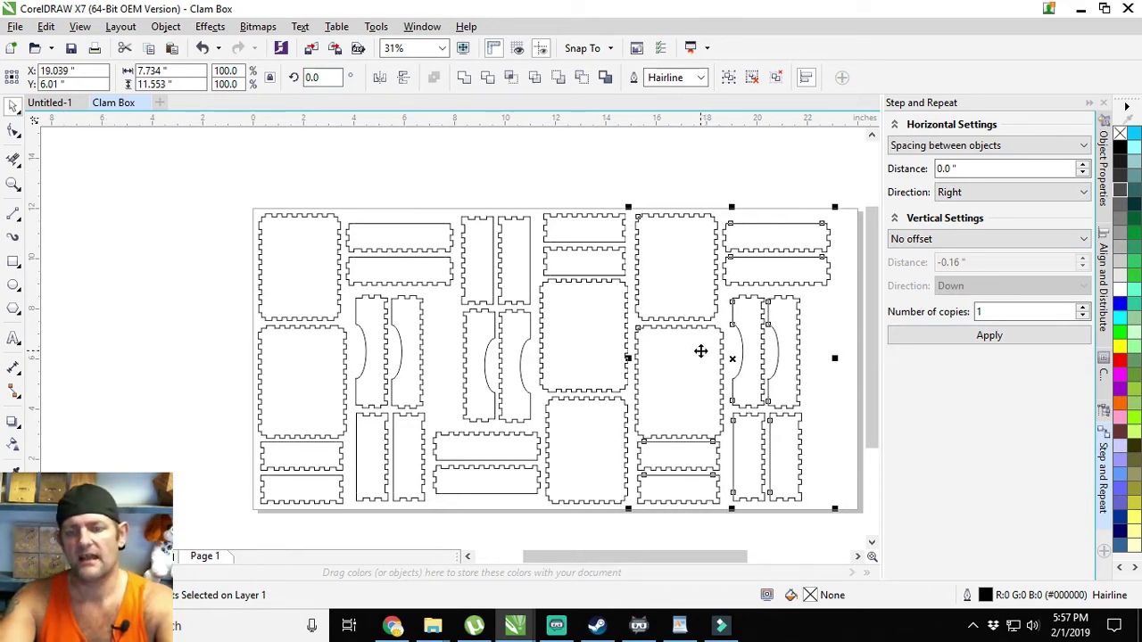
pyautogui.scroll(-2, 700, 351)
pyautogui.click(465, 453)
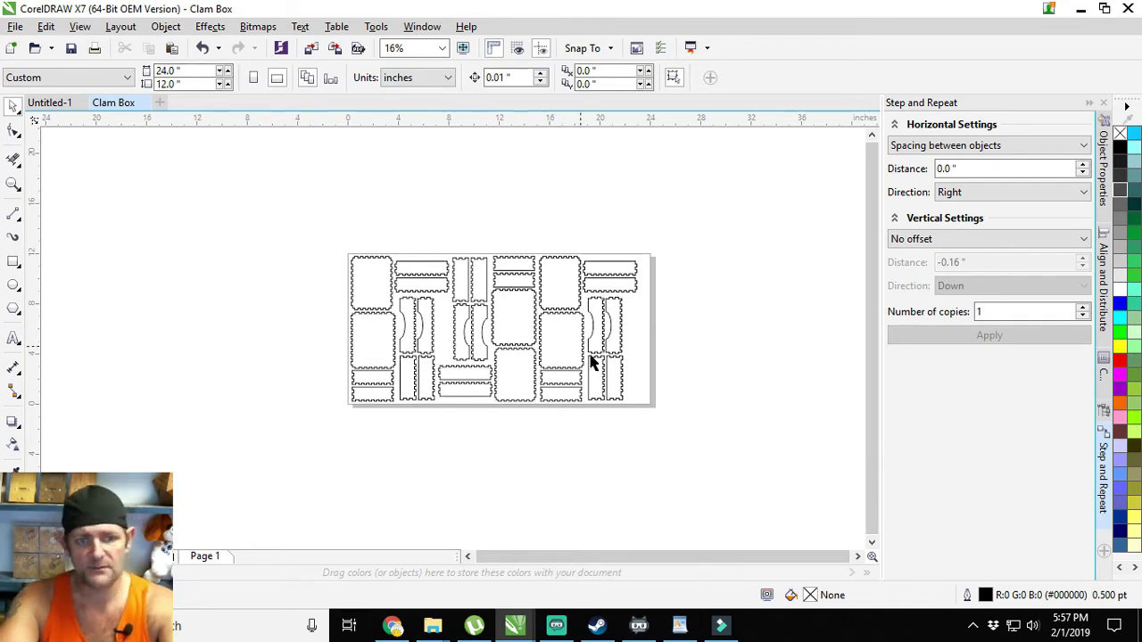
# - Delete the extra right-hand copies, leaving one set of box pieces
pyautogui.scroll(2, 359, 276)
pyautogui.scroll(-2, 530, 289)
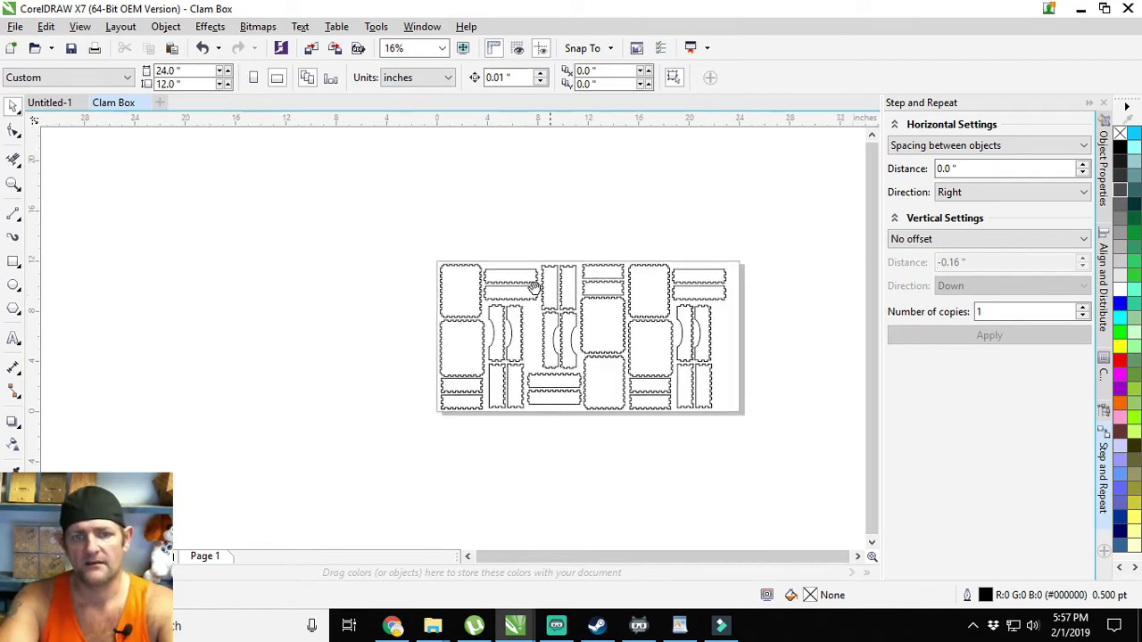
pyautogui.hscroll(1, 636, 408)
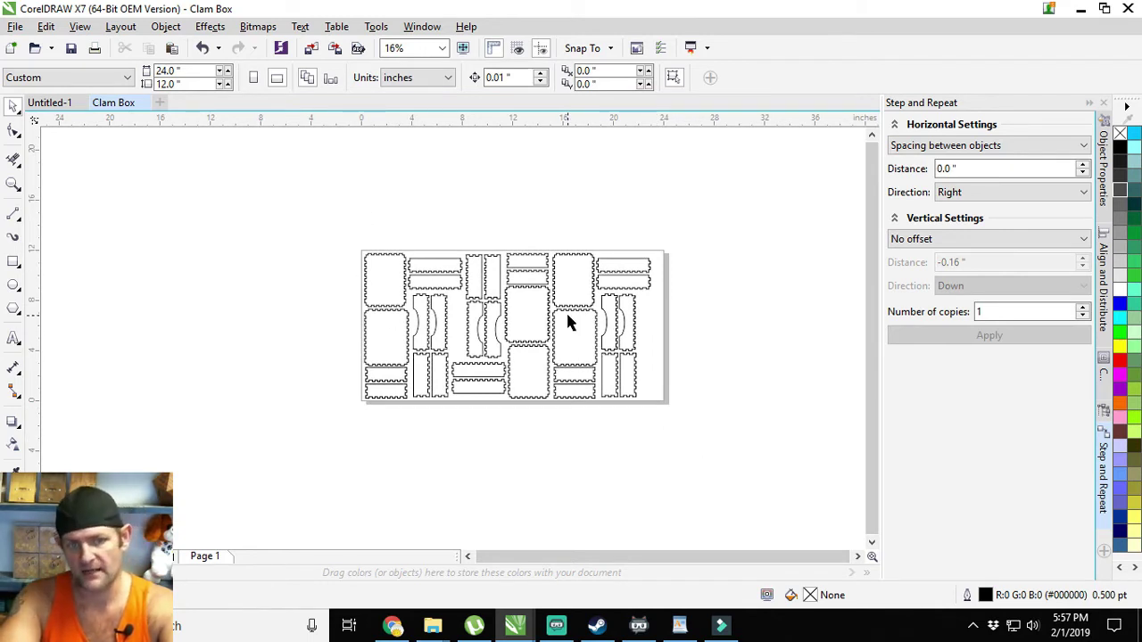
pyautogui.moveTo(703, 435)
pyautogui.mouseDown()
pyautogui.moveTo(636, 409)
pyautogui.moveTo(448, 217)
pyautogui.mouseUp()
pyautogui.press('Delete')
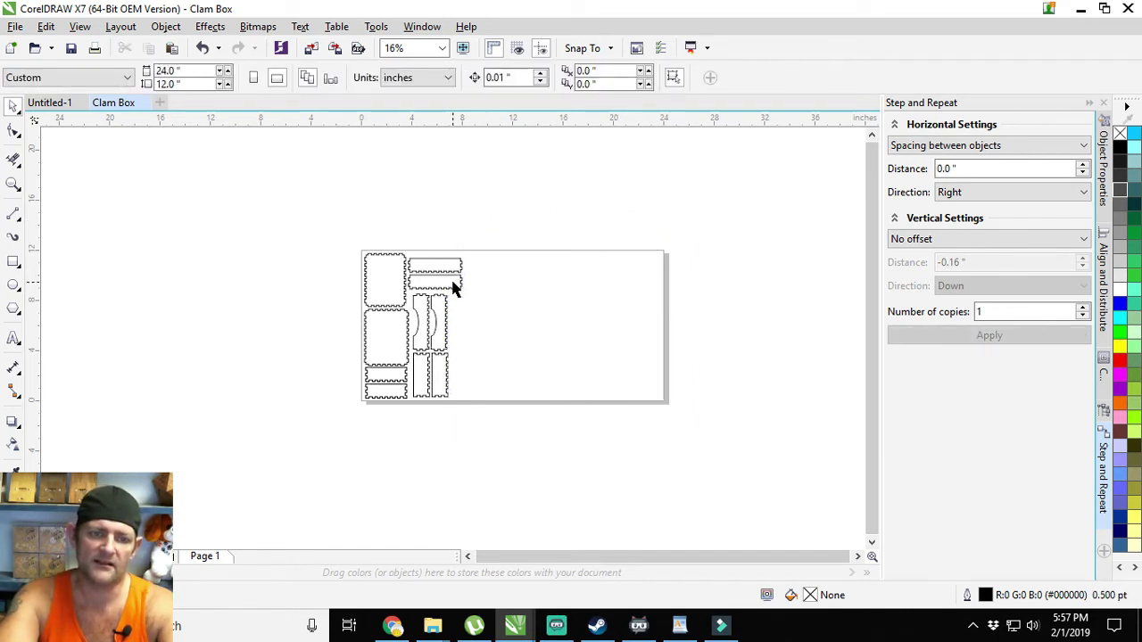
pyautogui.hscroll(-5, 454, 262)
pyautogui.scroll(2, 576, 271)
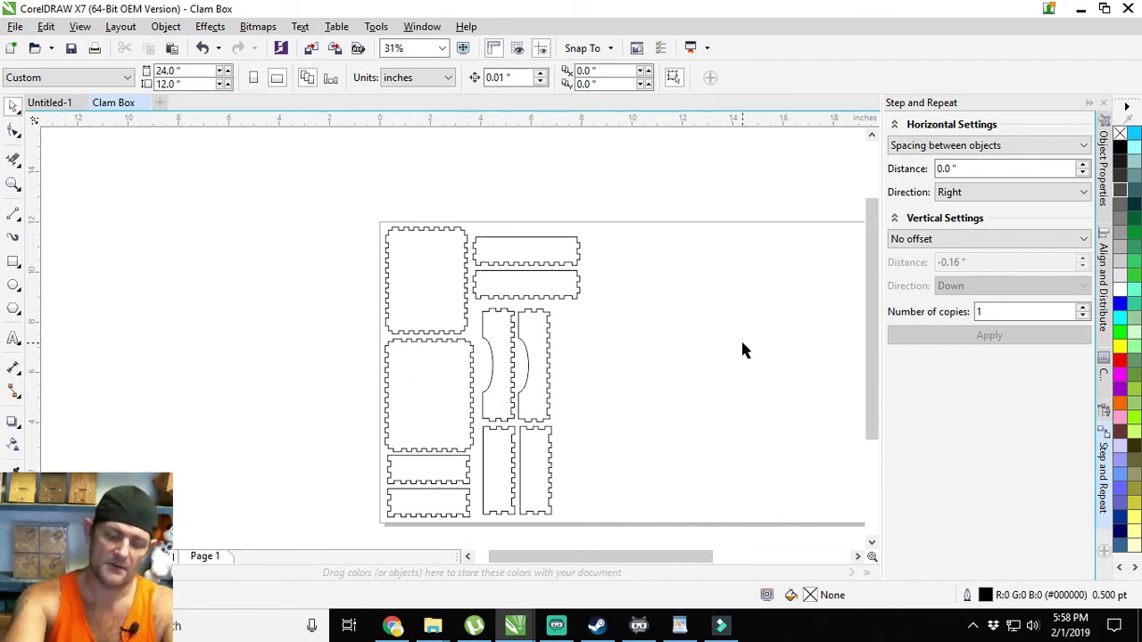
pyautogui.hotkey('ctrl', 'i')
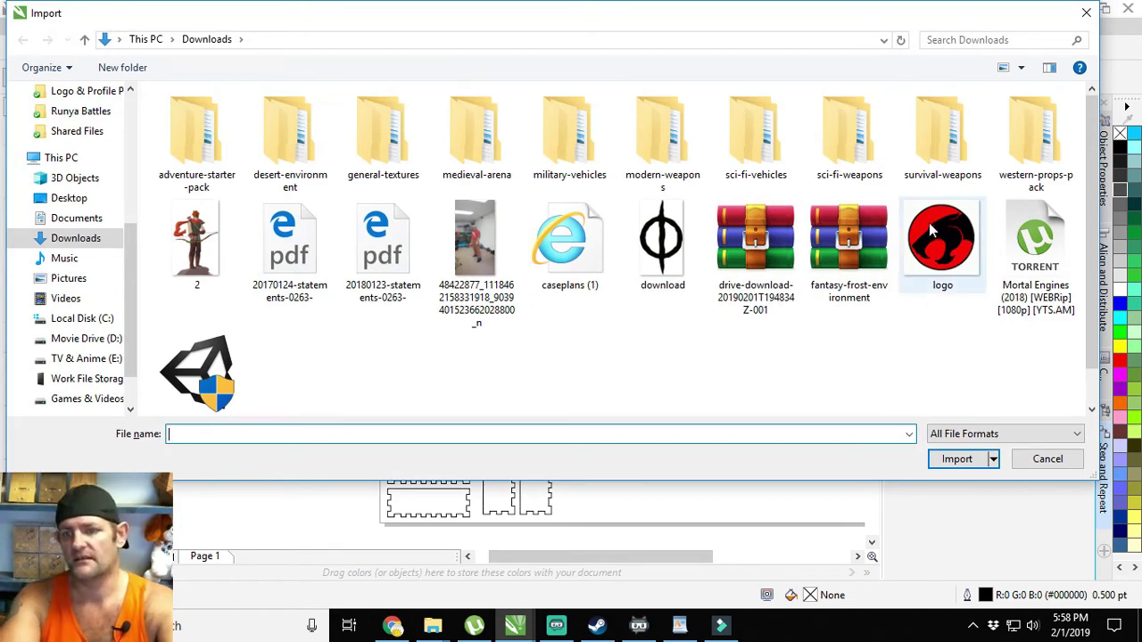
# - Import logo.png from Downloads and place it on the page
pyautogui.doubleClick(932, 252)
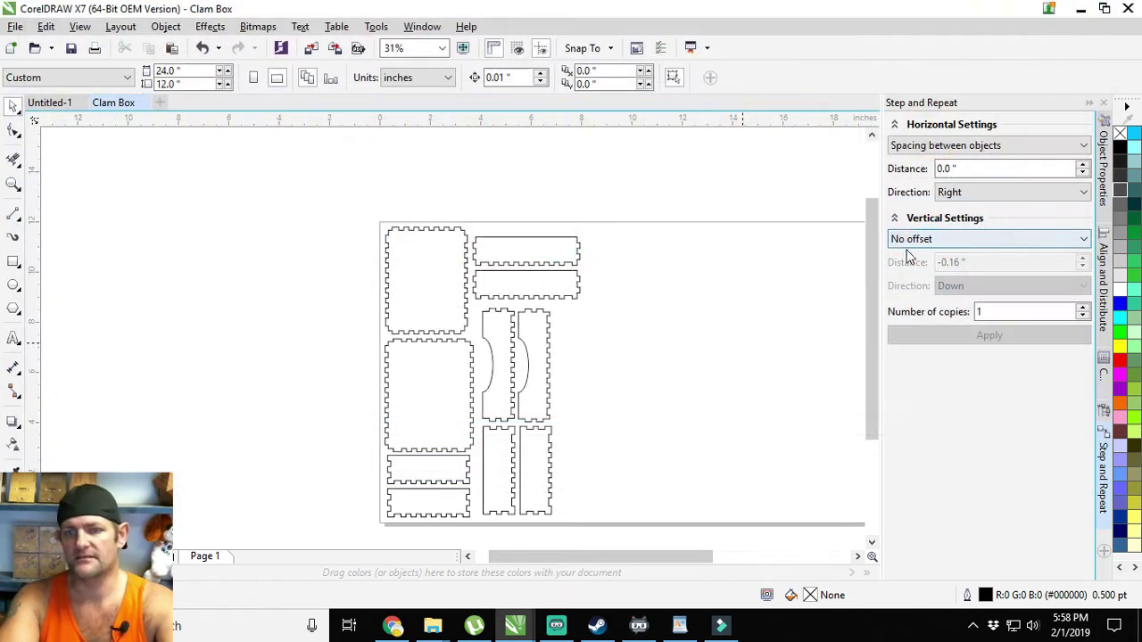
pyautogui.click(634, 278)
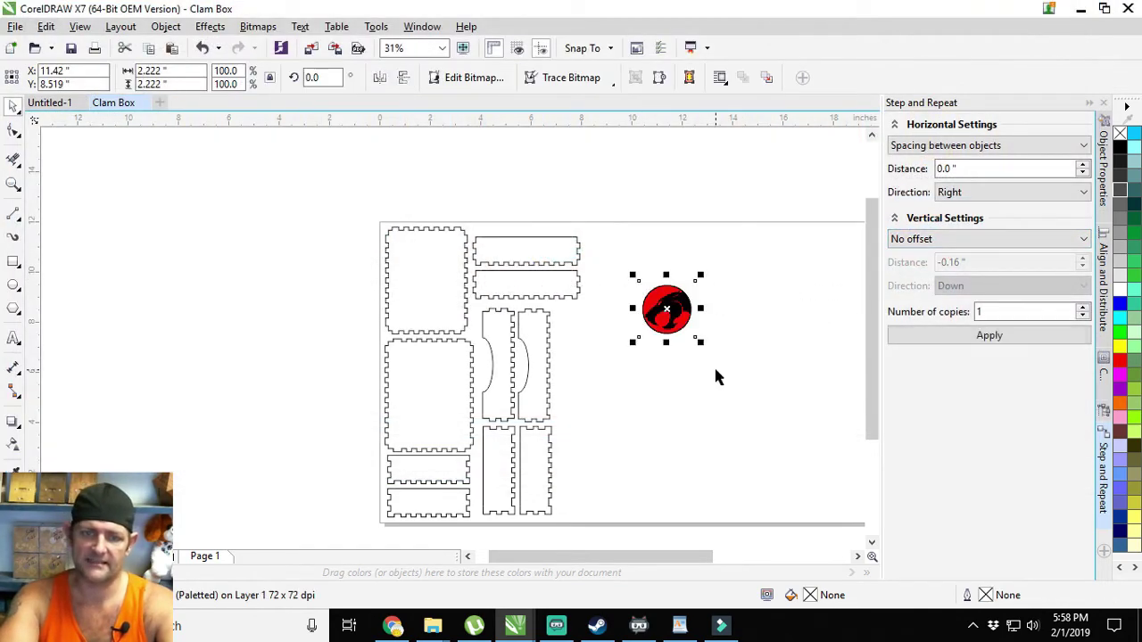
# - Convert the red logo bitmap to Black and White (1-bit) Line Art at threshold 55
pyautogui.click(257, 28)
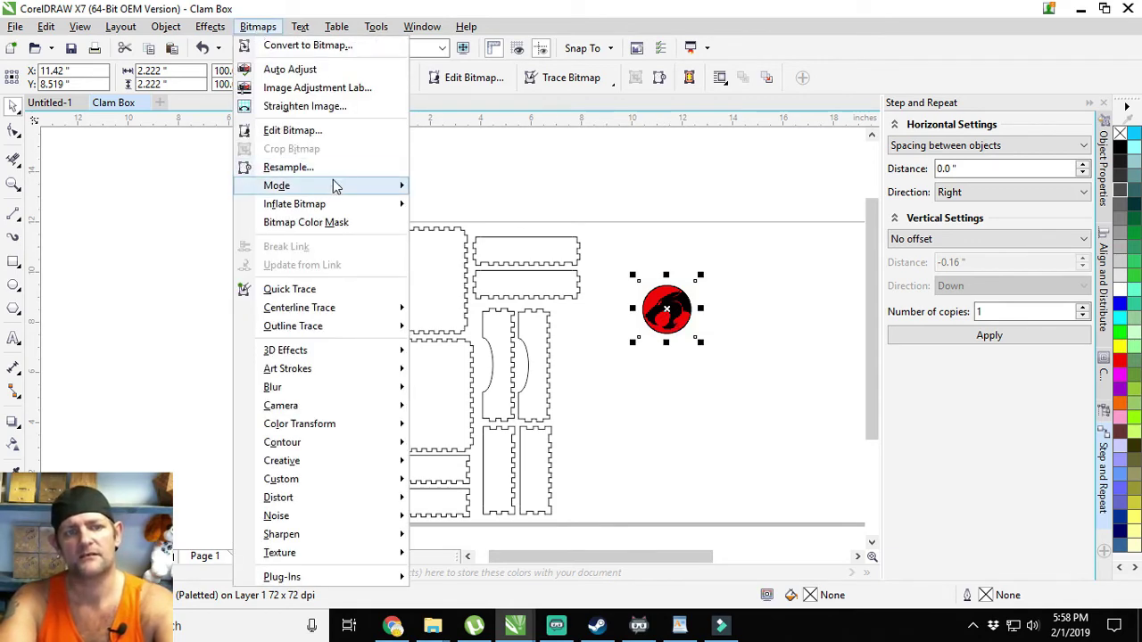
pyautogui.moveTo(346, 186)
pyautogui.click(473, 187)
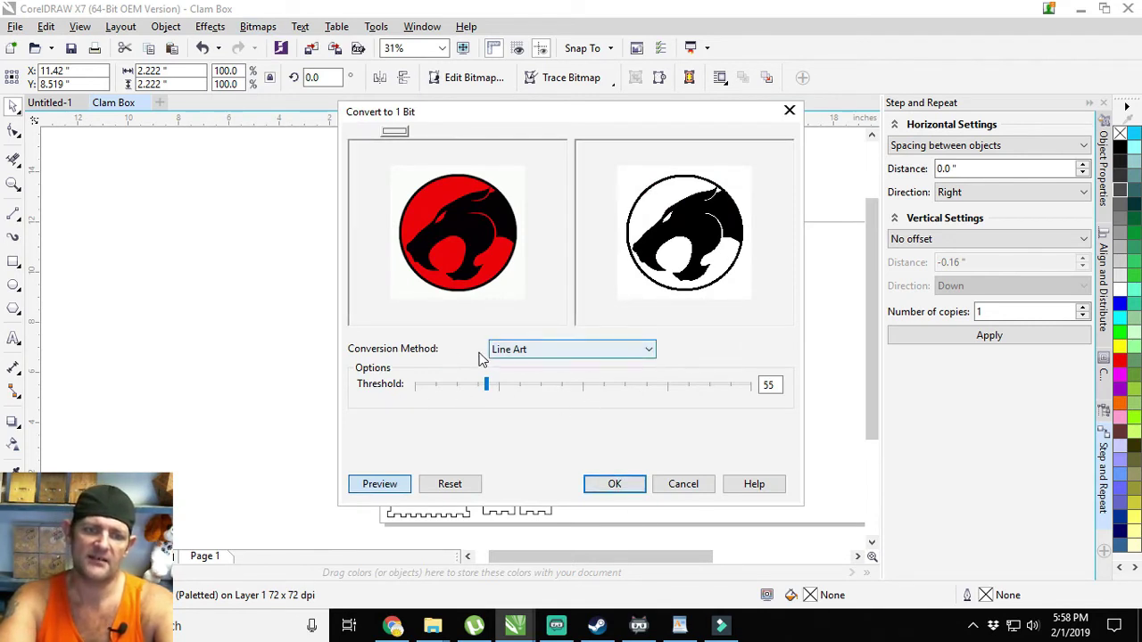
pyautogui.click(614, 484)
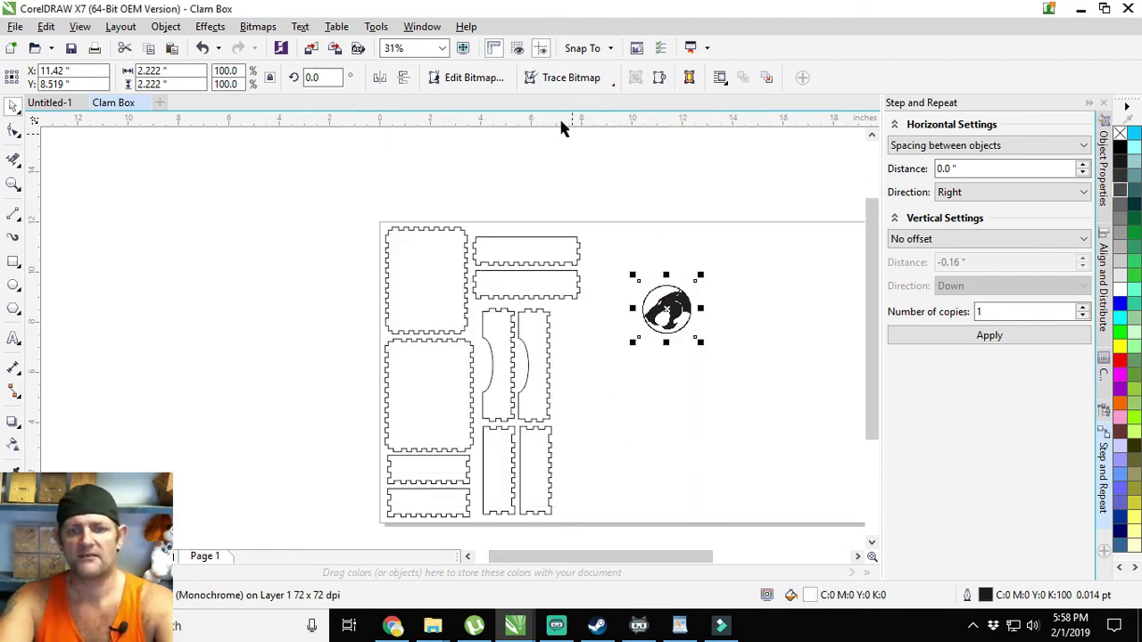
pyautogui.scroll(6, 677, 311)
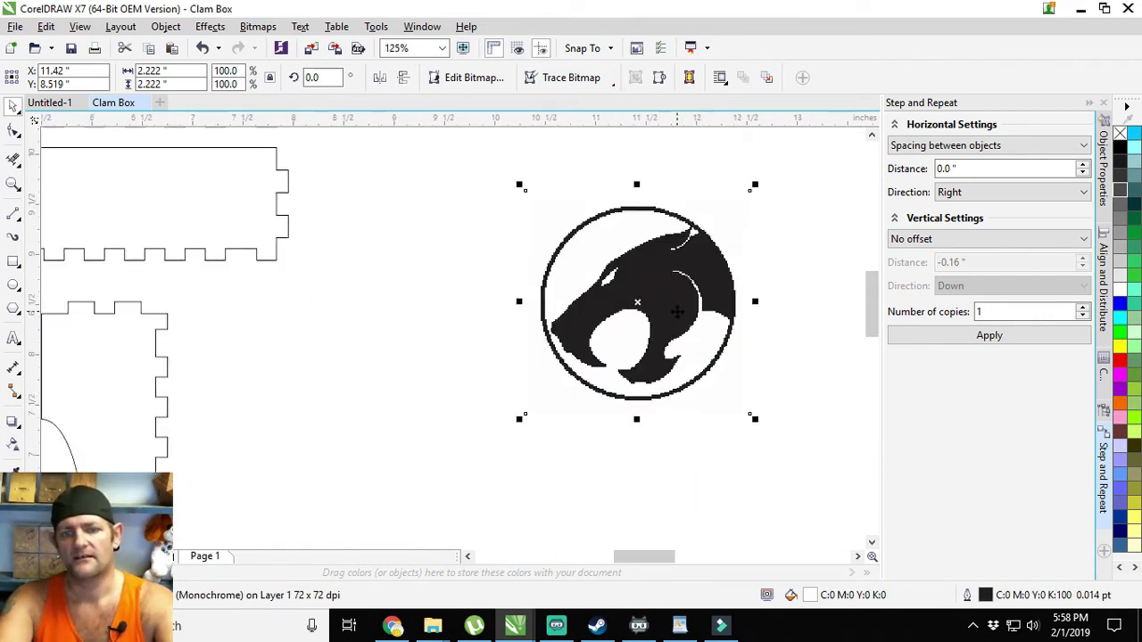
pyautogui.scroll(2, 560, 399)
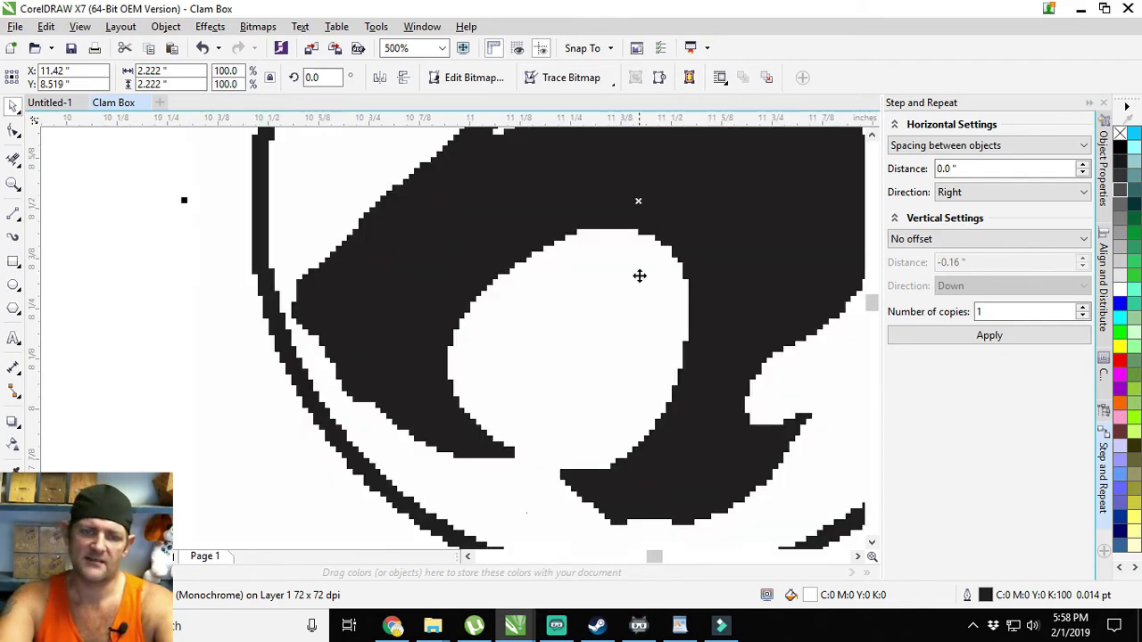
pyautogui.scroll(-5, 547, 372)
pyautogui.scroll(1, 546, 372)
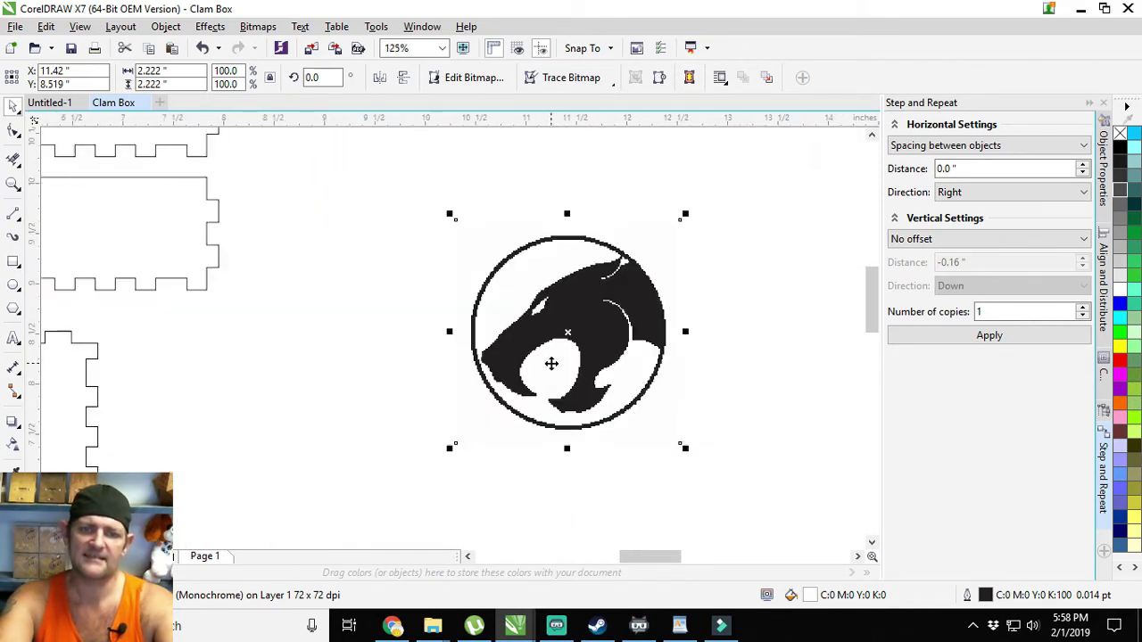
pyautogui.click(580, 80)
# - Outline-trace the logo as Line Art with white removed, leaving a single black 62-node curve
pyautogui.moveTo(619, 137)
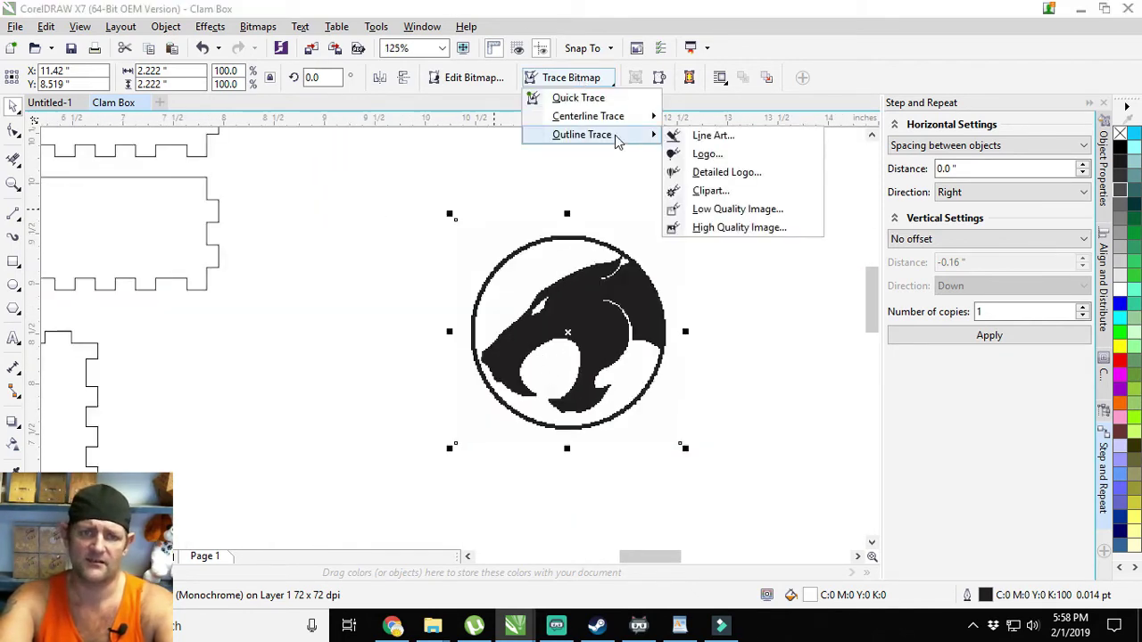
pyautogui.click(712, 139)
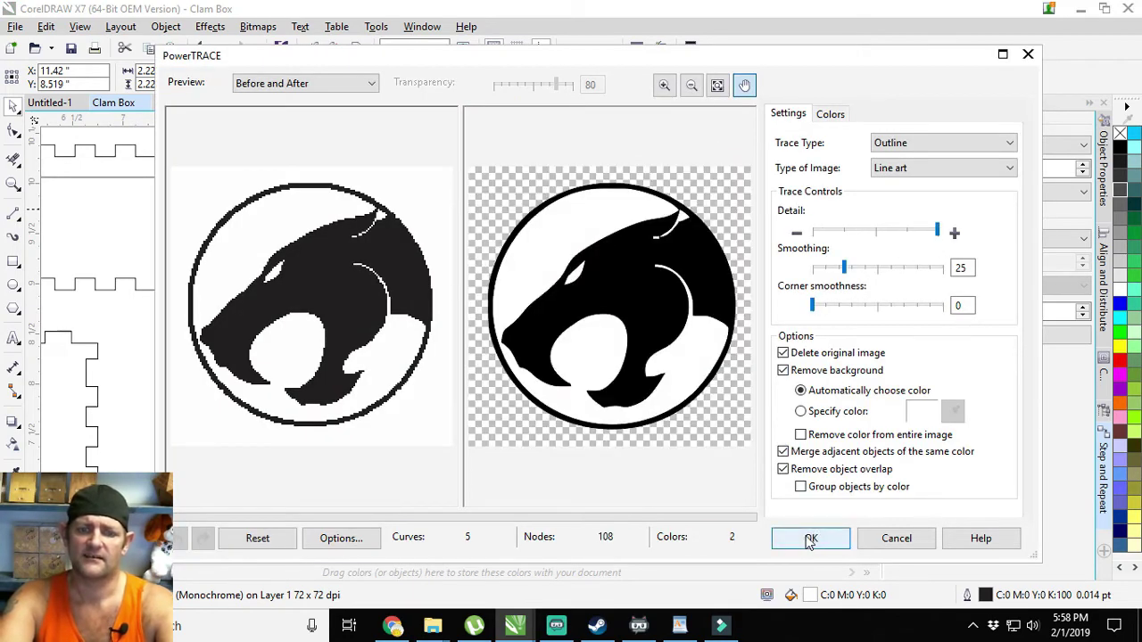
pyautogui.click(805, 436)
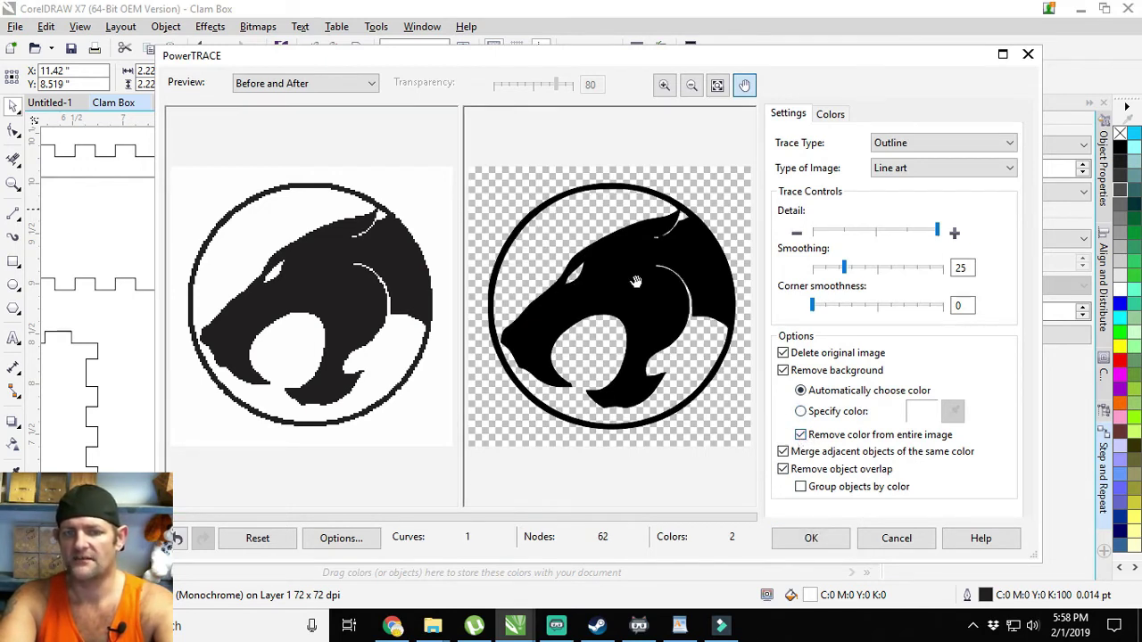
pyautogui.click(809, 538)
pyautogui.scroll(-3, 548, 371)
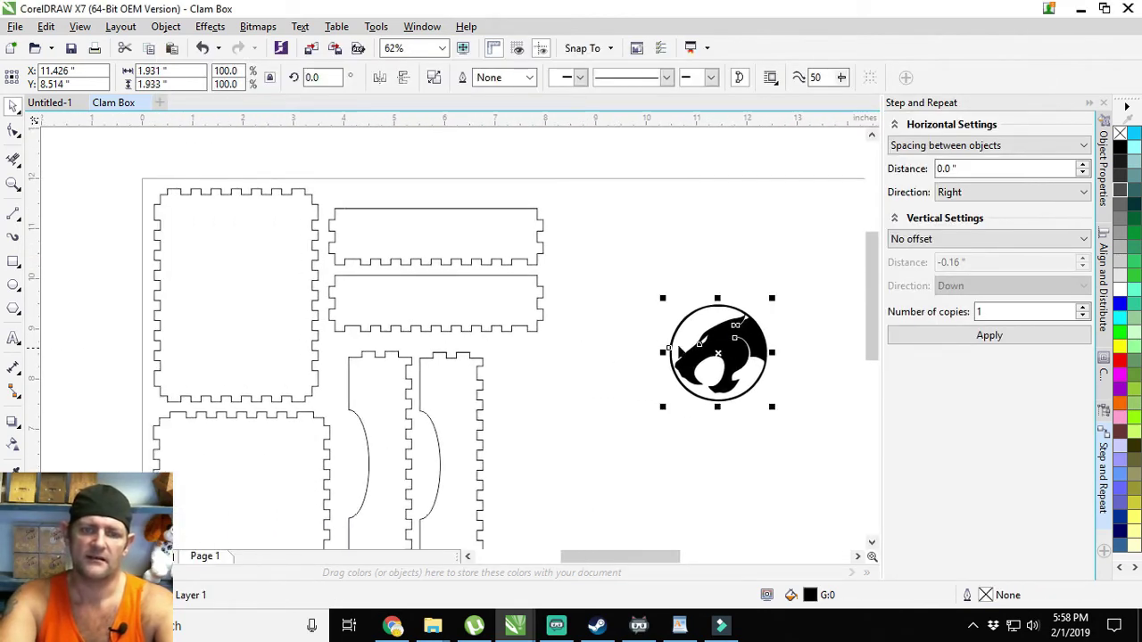
# - Move the traced logo onto the tall left panel and enlarge it to about 2.79 × 2.79 inches
pyautogui.moveTo(717, 354); pyautogui.dragTo(253, 465)
pyautogui.scroll(-2, 254, 466)
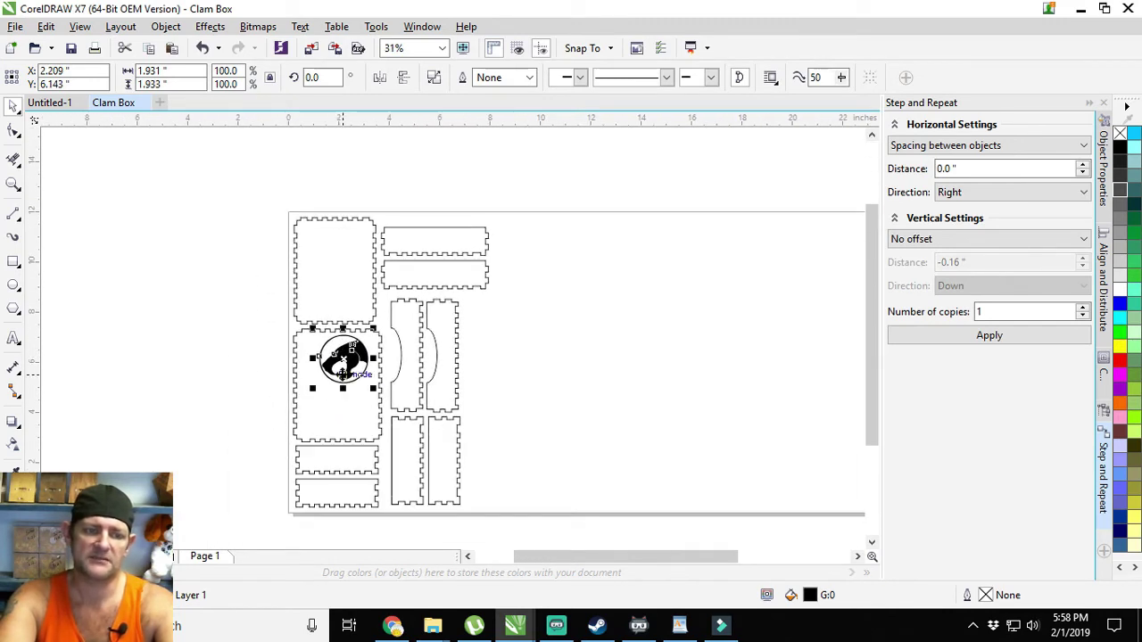
pyautogui.moveTo(352, 346); pyautogui.dragTo(337, 386)
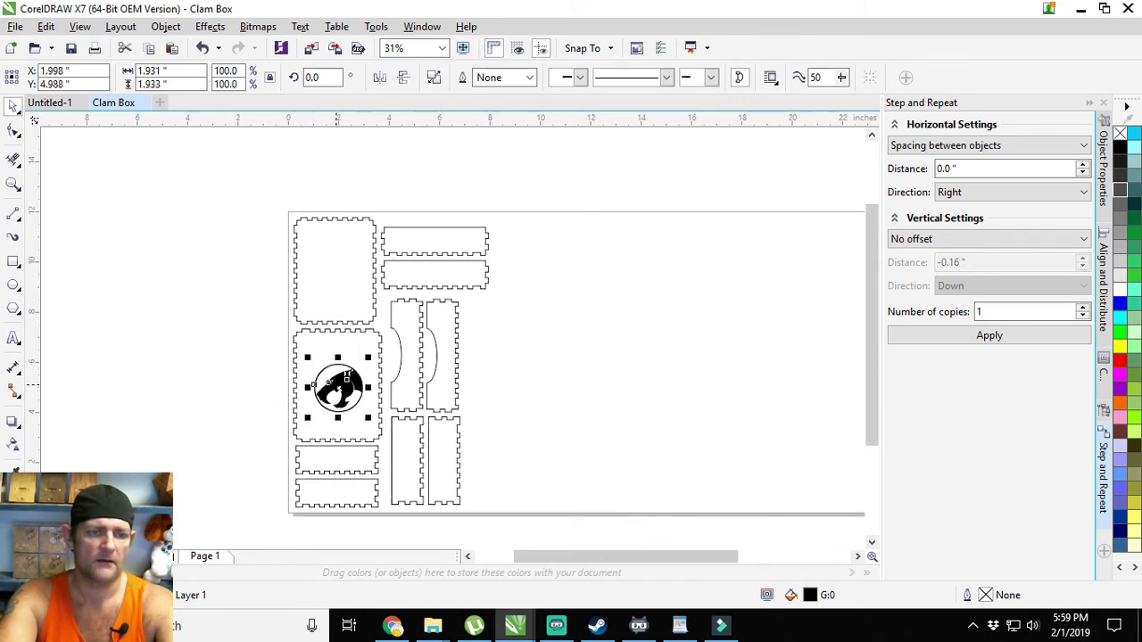
pyautogui.scroll(2, 337, 388)
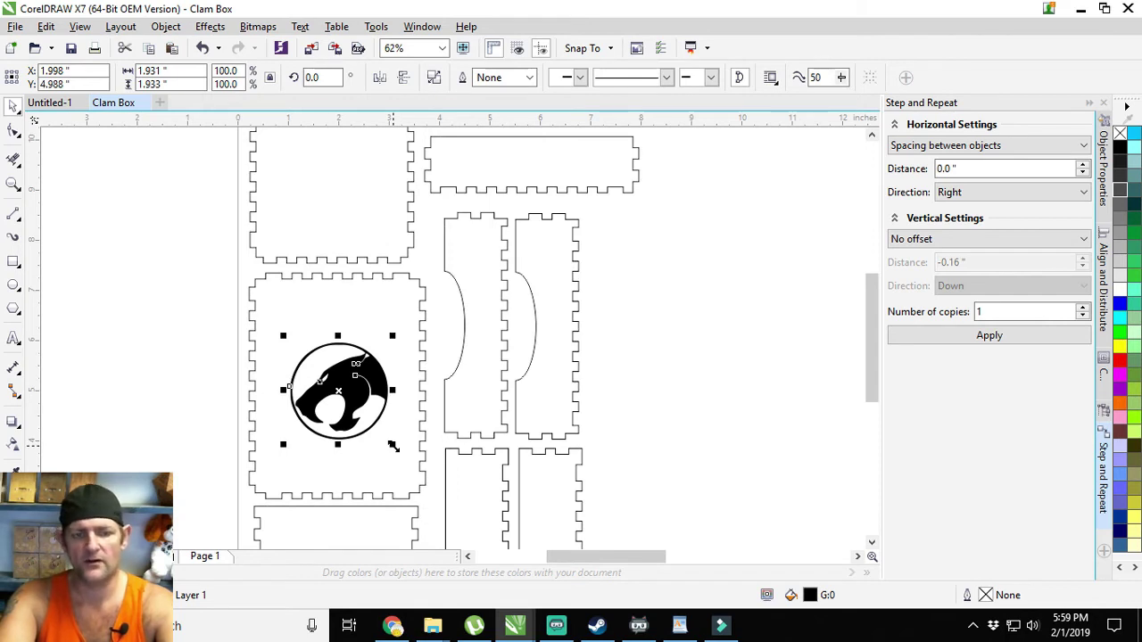
pyautogui.moveTo(392, 445); pyautogui.dragTo(415, 478)
pyautogui.scroll(2, 370, 385)
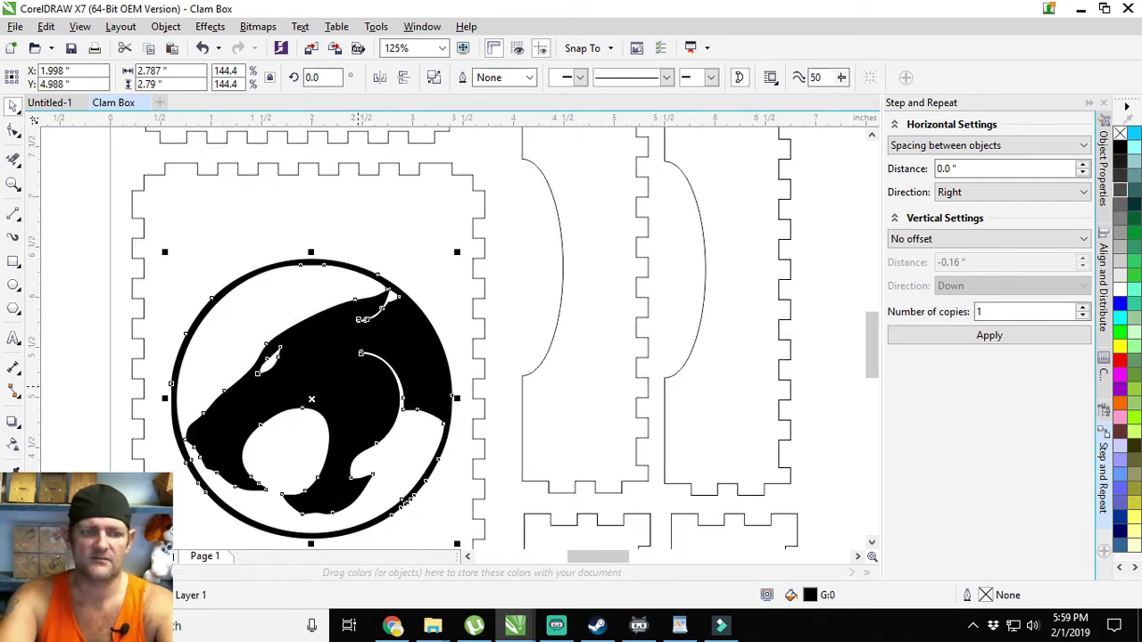
pyautogui.hscroll(-2, 267, 366)
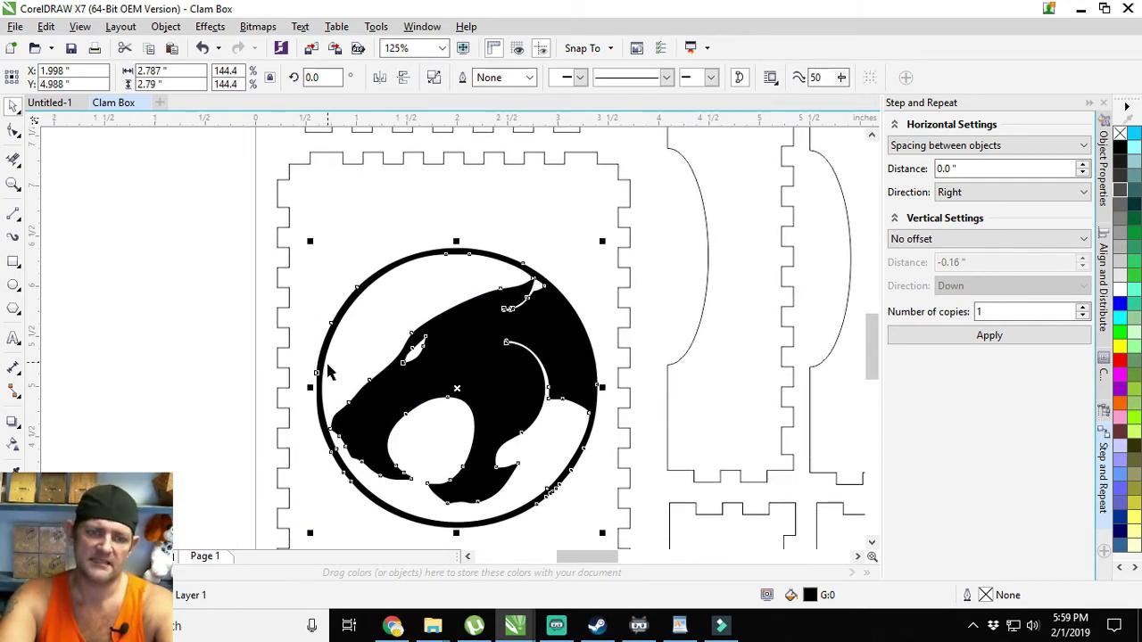
pyautogui.click(207, 380)
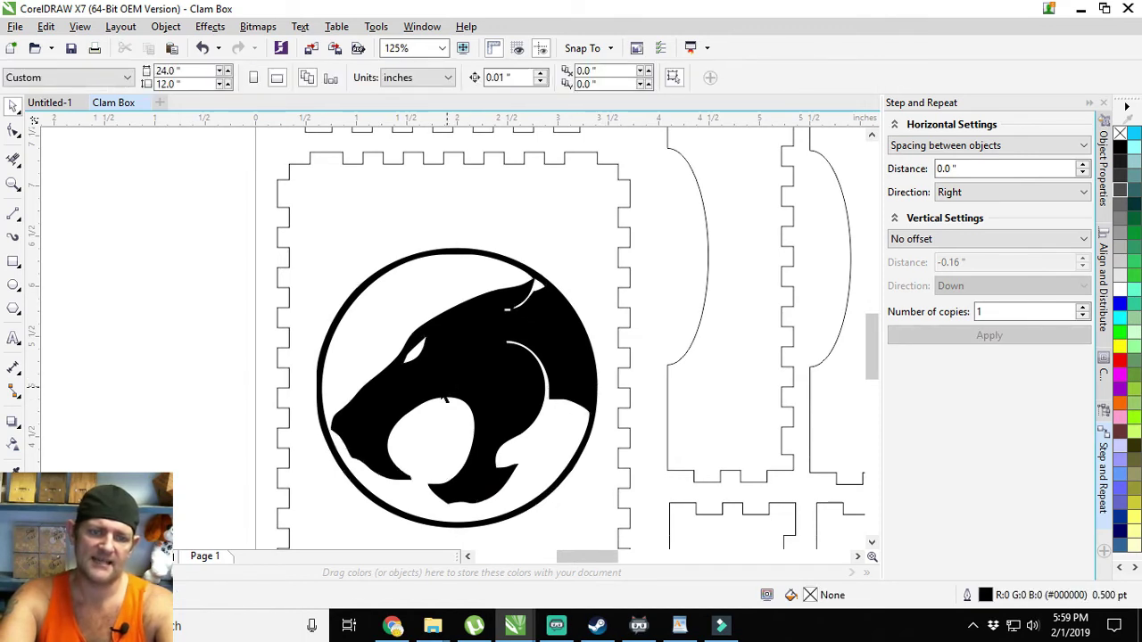
# - Nudge the panther logo left and up with the arrow keys until it sits centred on the panel
pyautogui.click(446, 399)
pyautogui.press('Left')
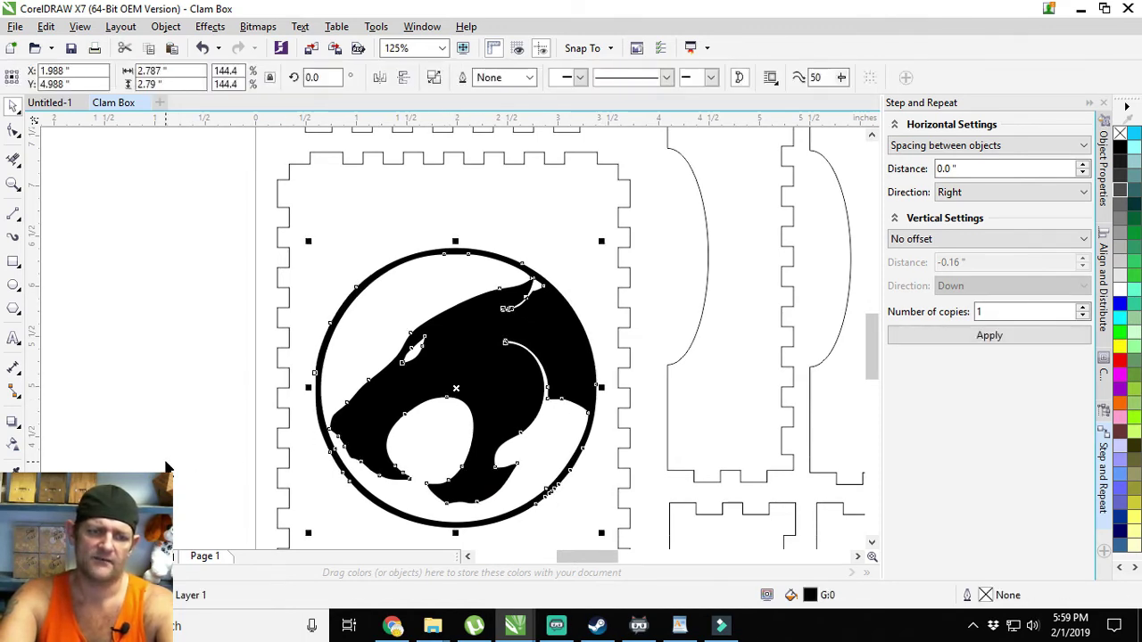
pyautogui.press('Left')
pyautogui.press('Left')
pyautogui.press('Left')
pyautogui.press('Right')
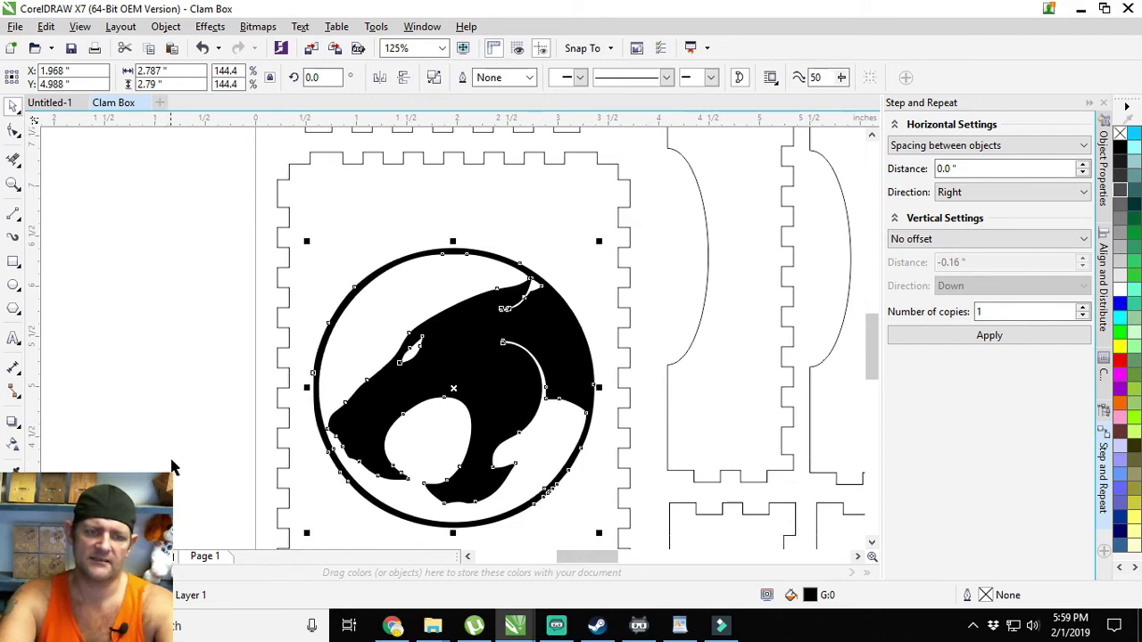
pyautogui.scroll(-2, 211, 387)
pyautogui.moveTo(212, 387); pyautogui.dragTo(282, 318)
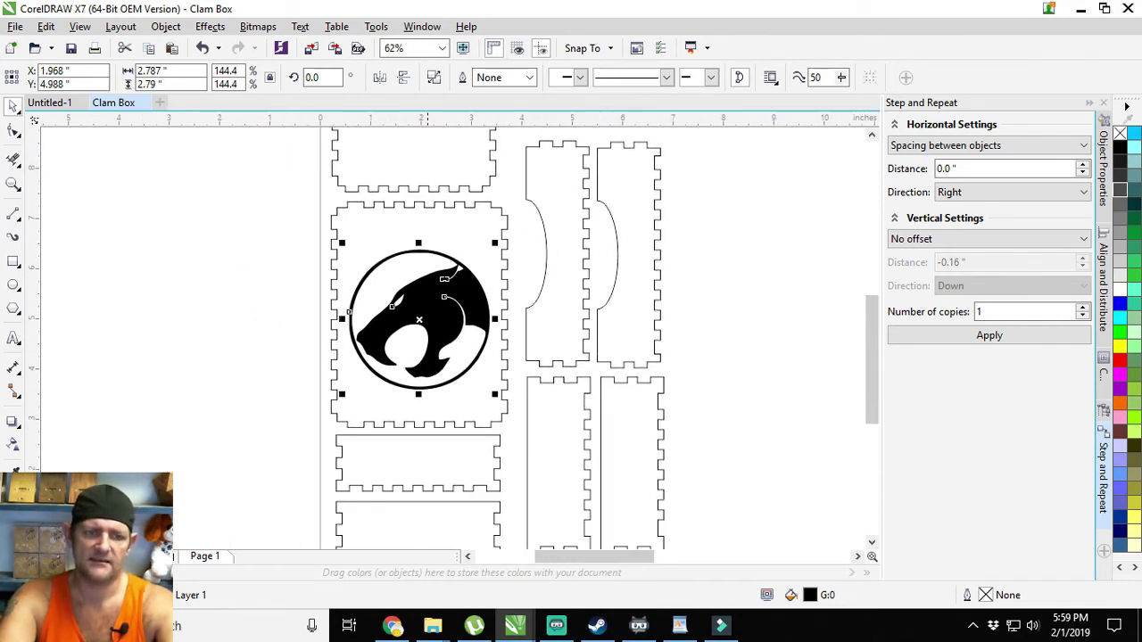
pyautogui.scroll(1, 426, 283)
pyautogui.scroll(-1, 426, 283)
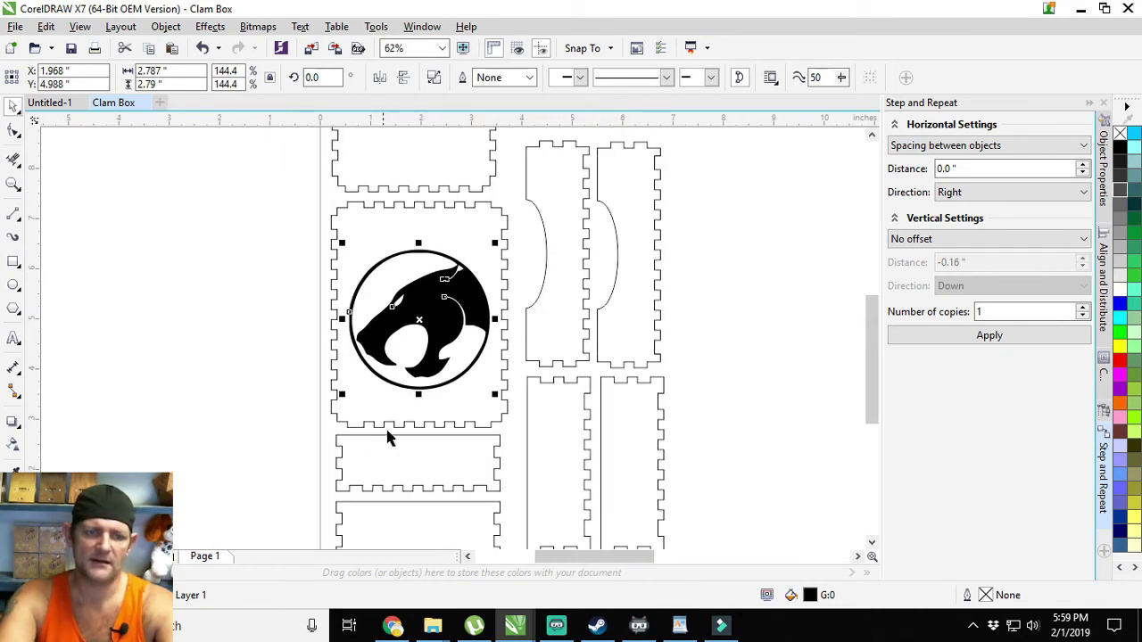
pyautogui.press('Up')
pyautogui.press('Up')
pyautogui.press('Up')
pyautogui.press('Up')
pyautogui.press('Up')
pyautogui.press('Up')
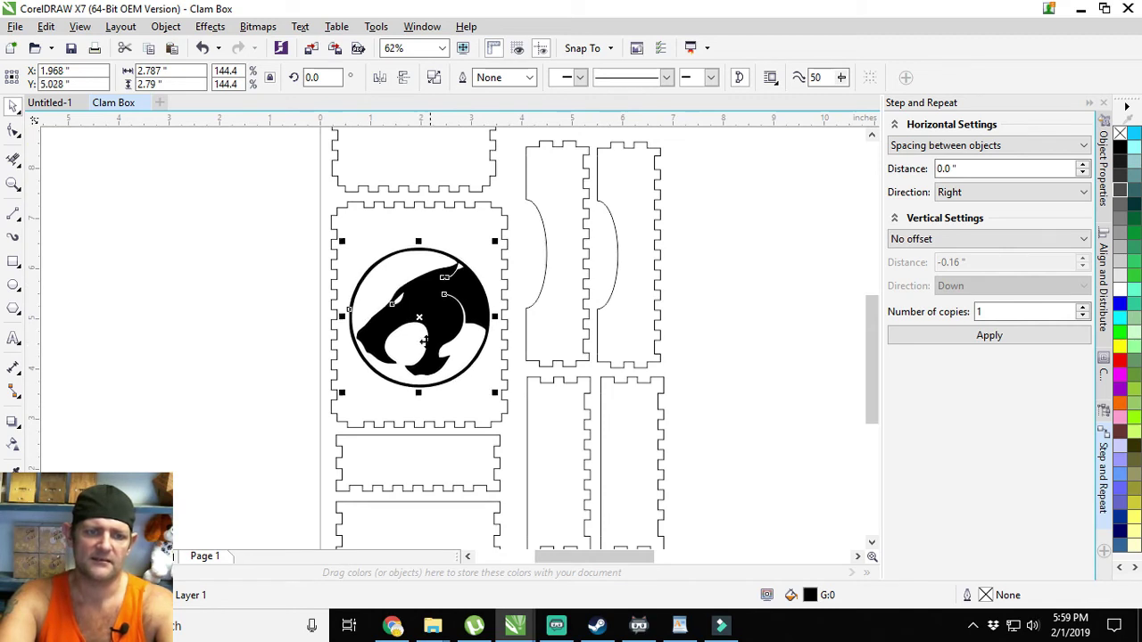
pyautogui.press('Up')
pyautogui.press('Up')
pyautogui.press('Up')
pyautogui.press('Up')
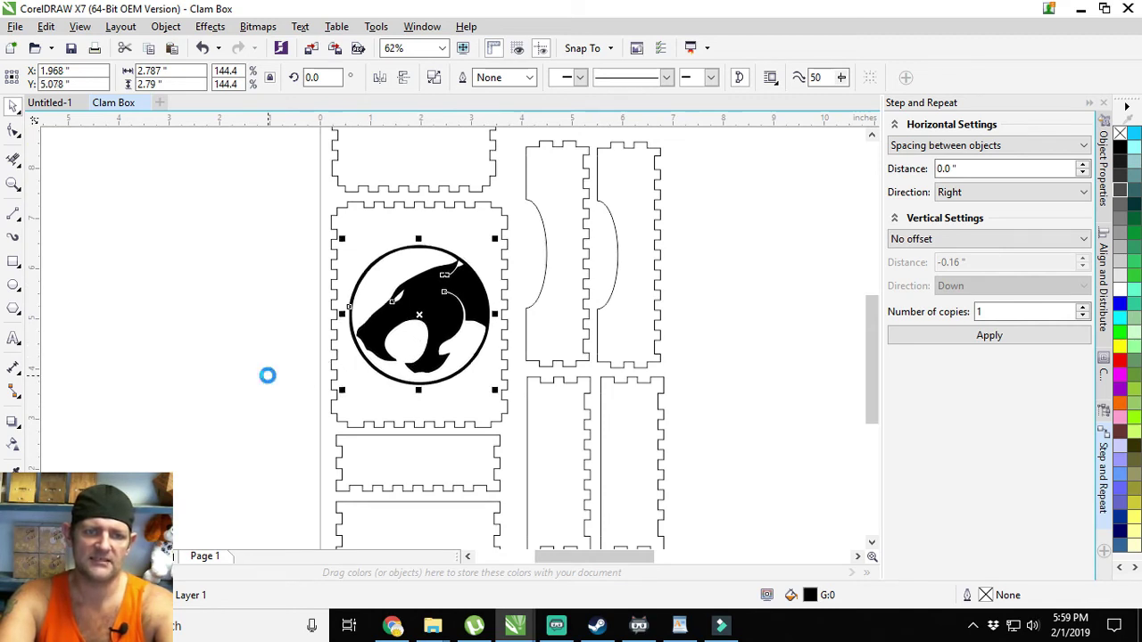
pyautogui.click(274, 321)
pyautogui.scroll(2, 405, 292)
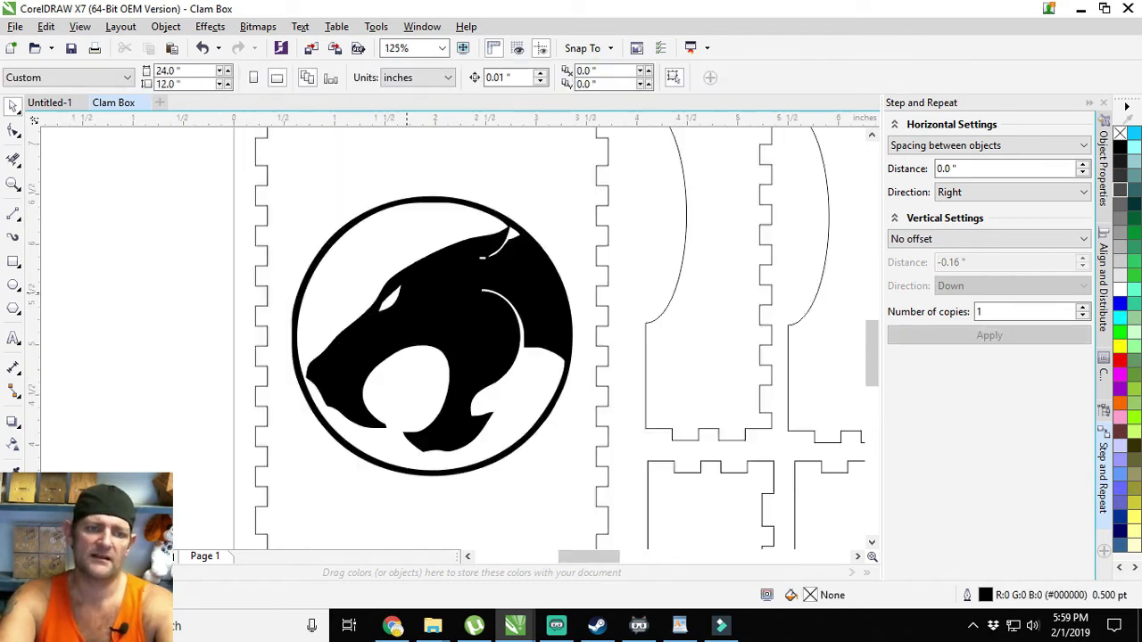
pyautogui.click(13, 366)
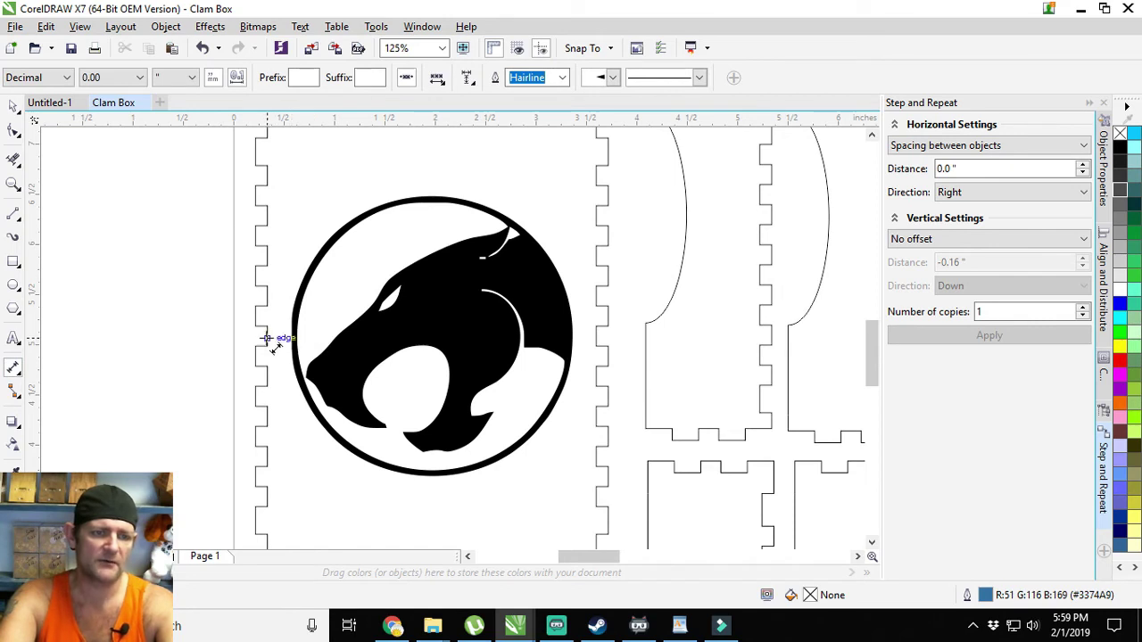
pyautogui.moveTo(267, 337); pyautogui.dragTo(291, 339)
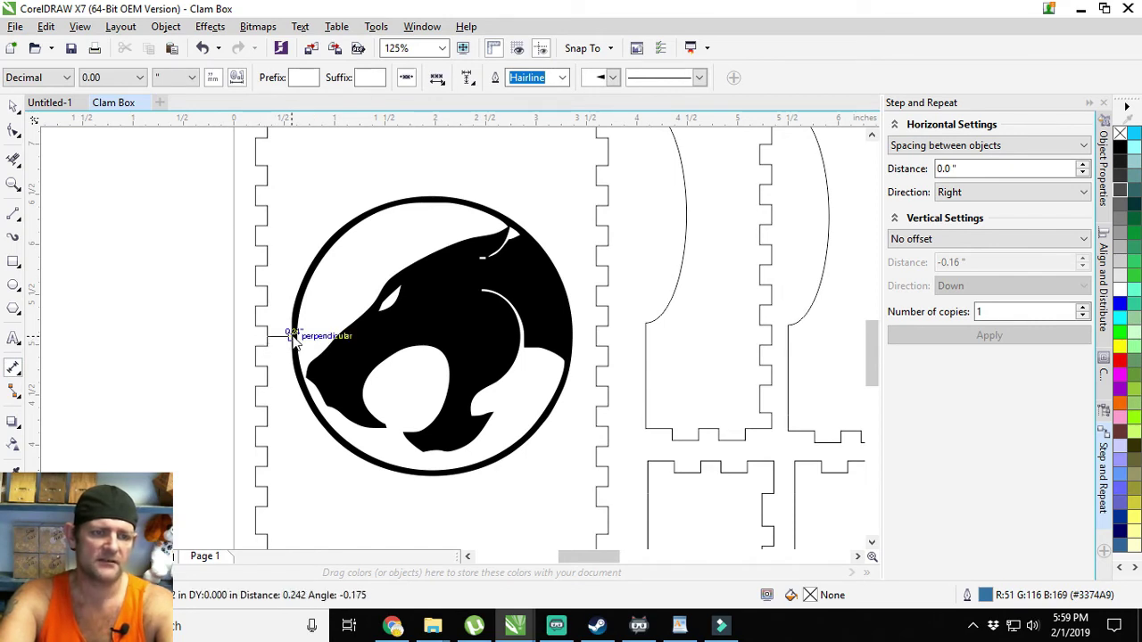
pyautogui.click(280, 332)
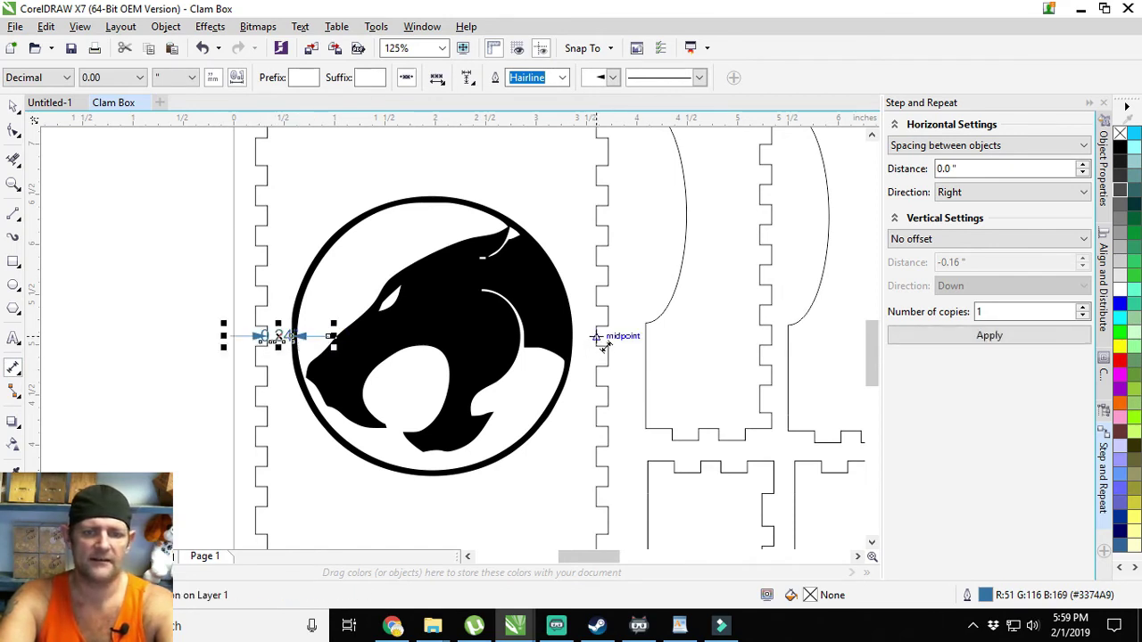
pyautogui.moveTo(596, 337); pyautogui.dragTo(574, 337)
pyautogui.click(584, 335)
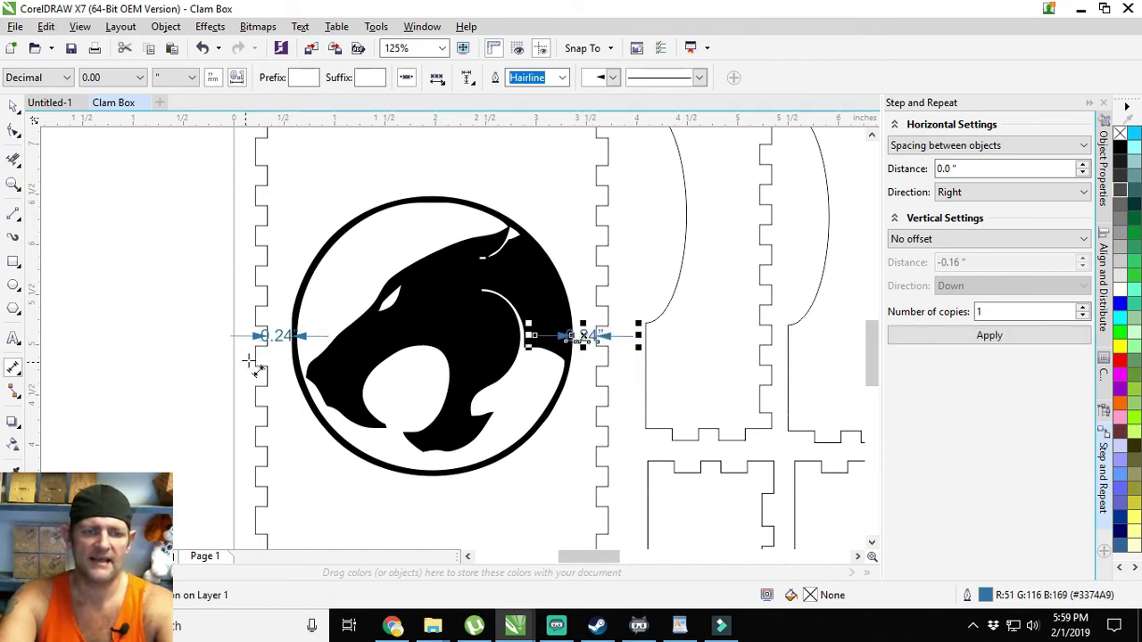
pyautogui.click(13, 107)
pyautogui.click(185, 340)
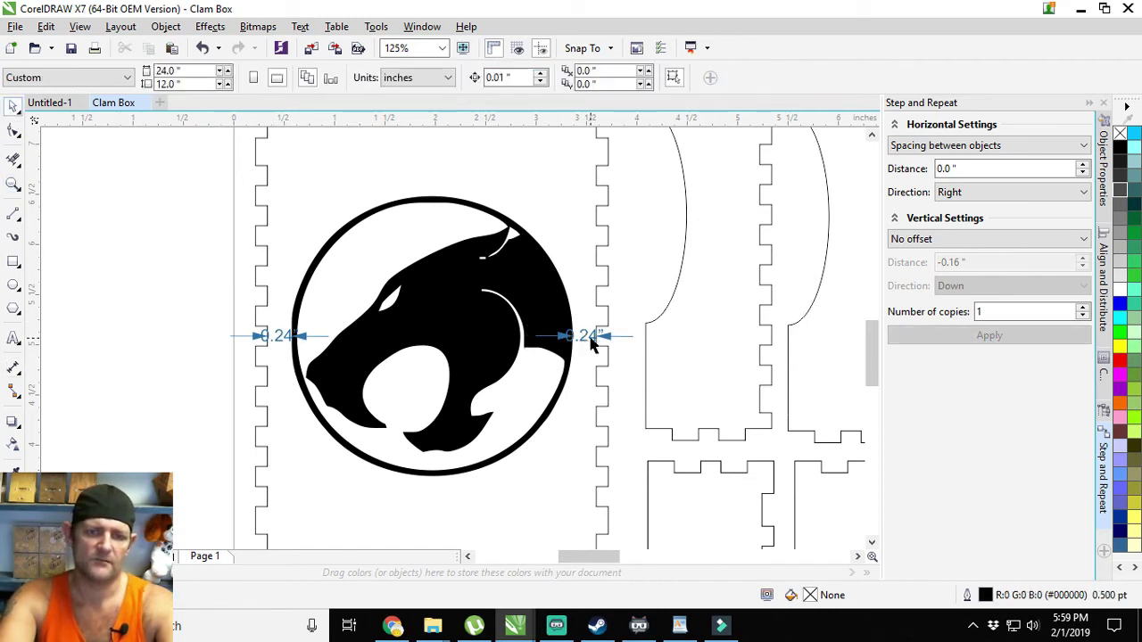
pyautogui.click(592, 346)
pyautogui.press('Delete')
pyautogui.click(280, 344)
pyautogui.press('Delete')
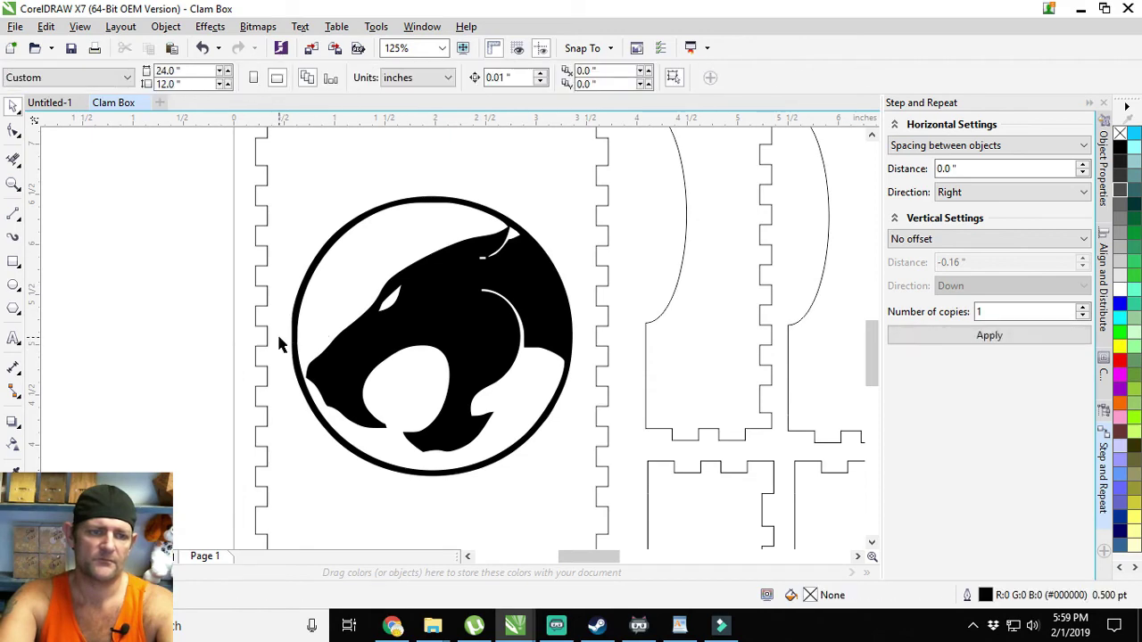
pyautogui.scroll(-3, 183, 334)
pyautogui.hscroll(-1, 183, 333)
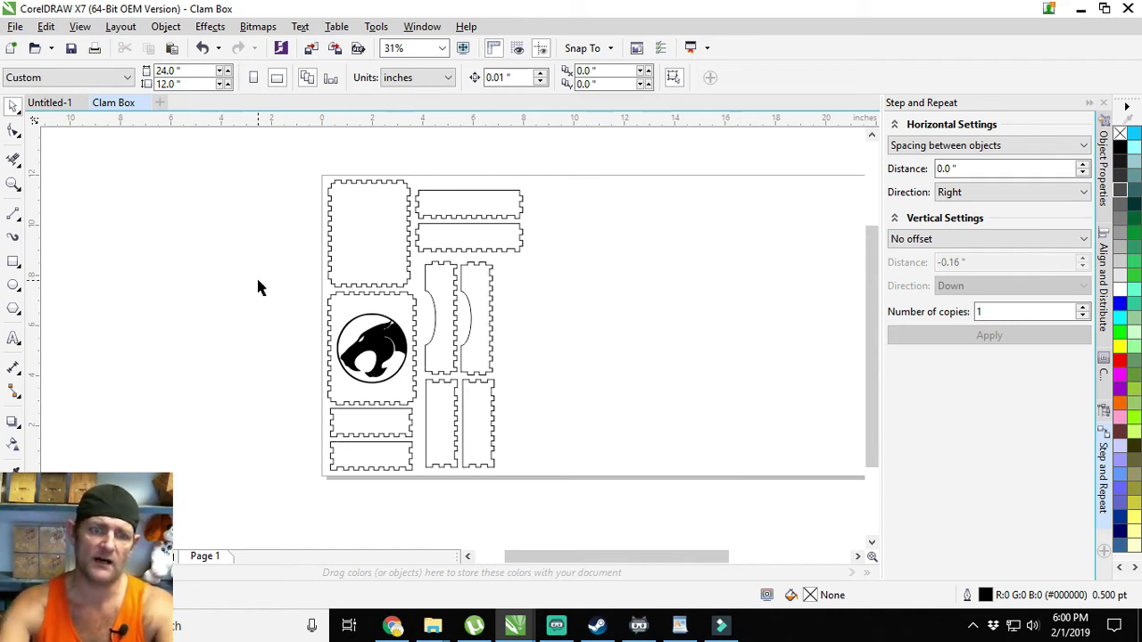
# - Print to the Epilog Mini laser as a Combined job with vector speed 20%
pyautogui.click(92, 48)
pyautogui.click(540, 178)
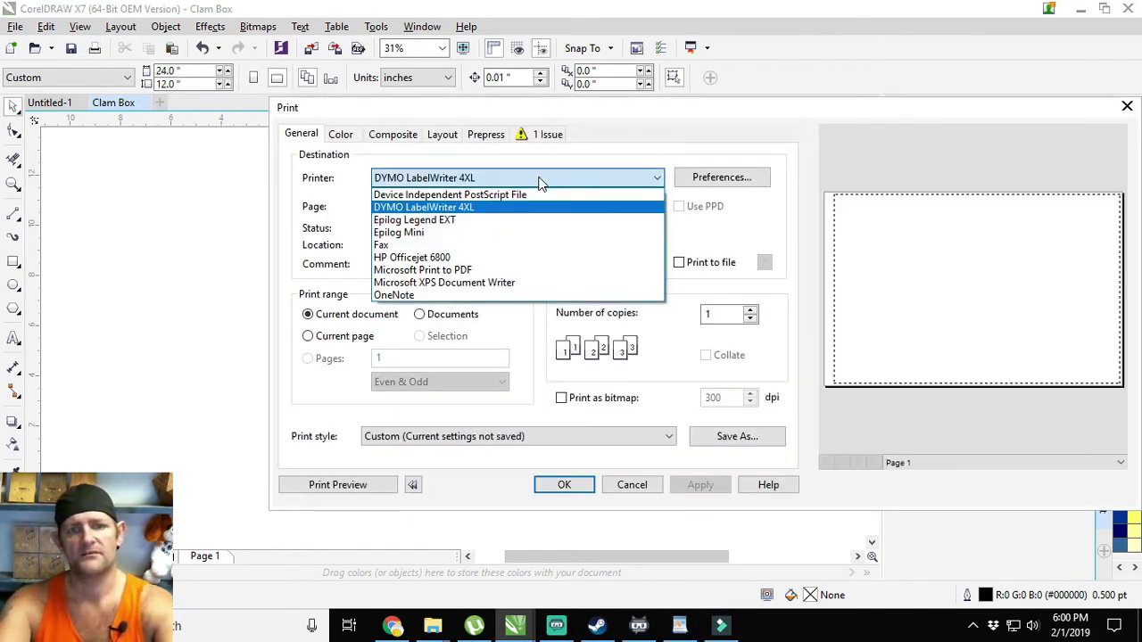
pyautogui.click(415, 232)
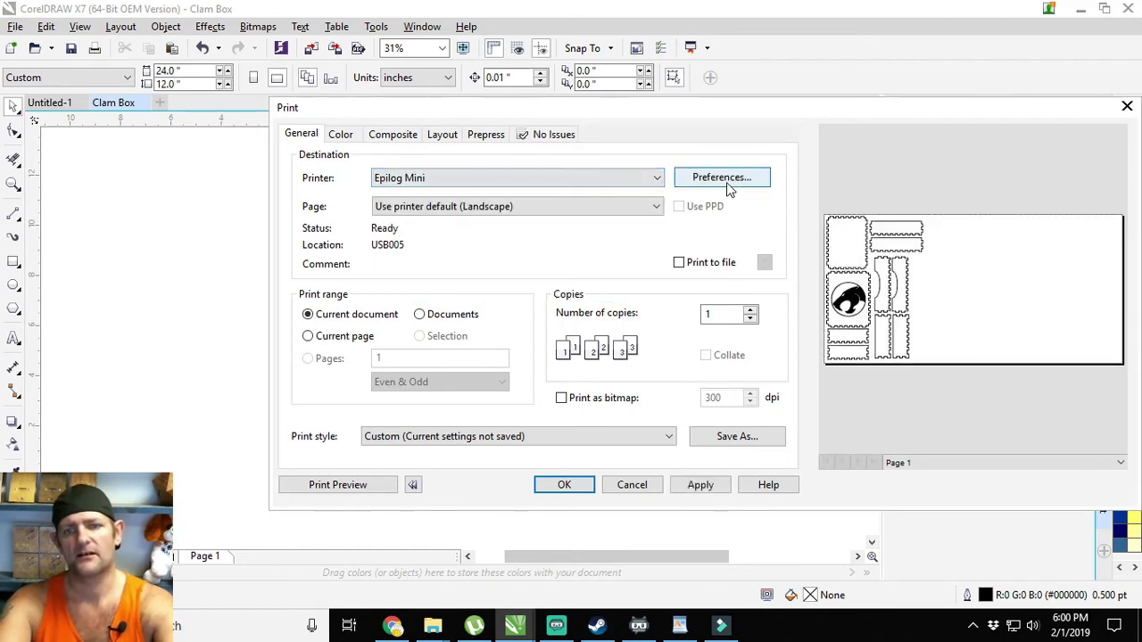
pyautogui.click(725, 183)
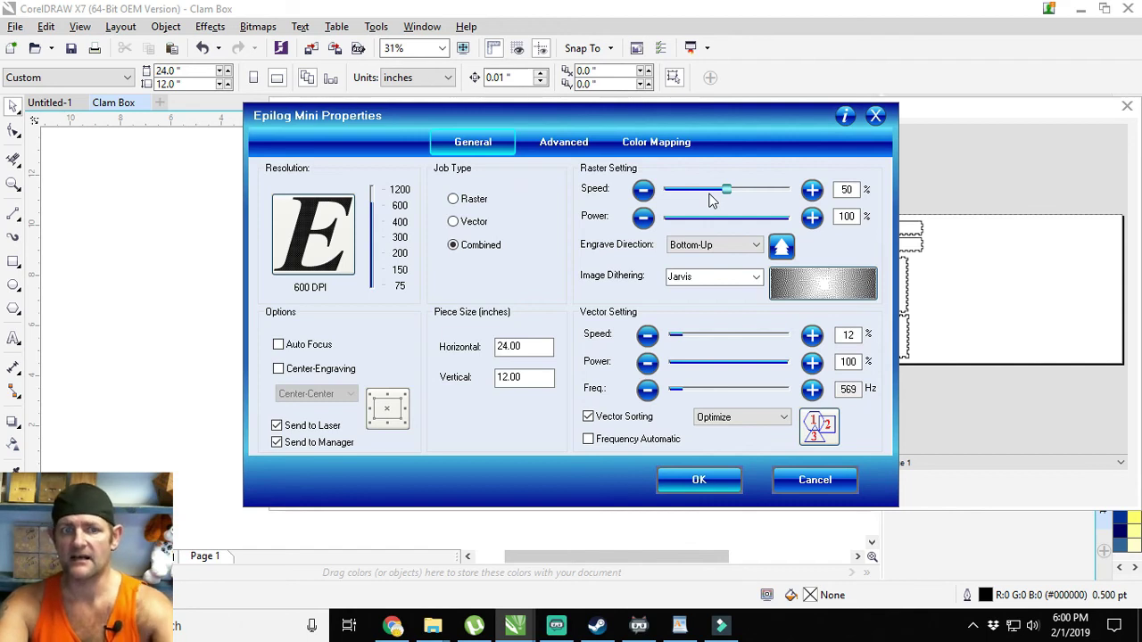
pyautogui.click(452, 245)
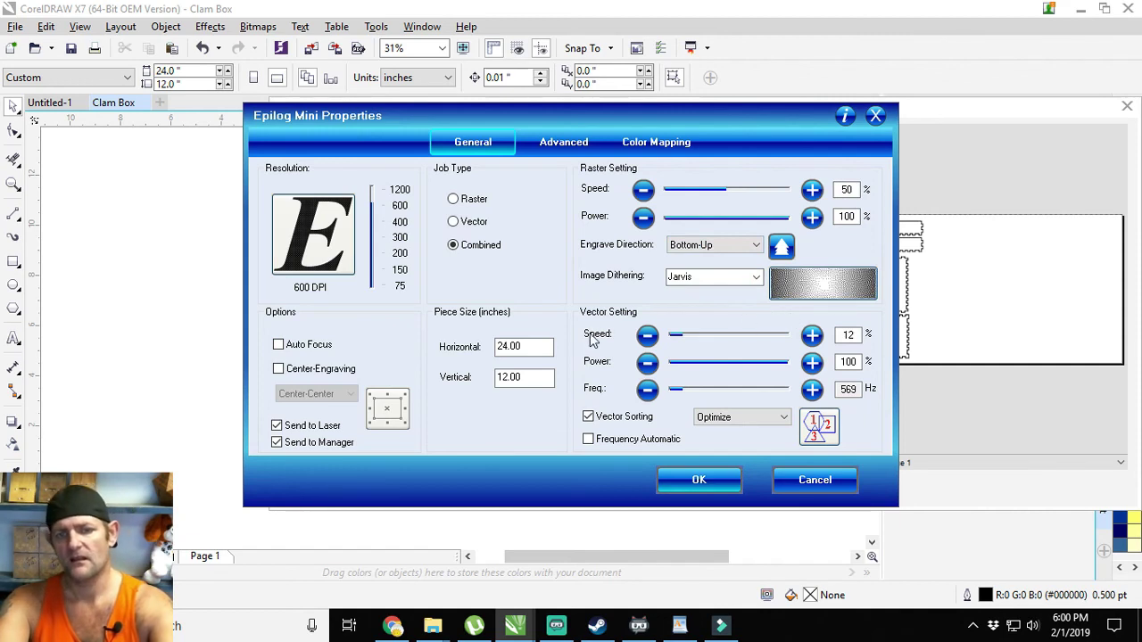
pyautogui.doubleClick(848, 335)
pyautogui.write('20')
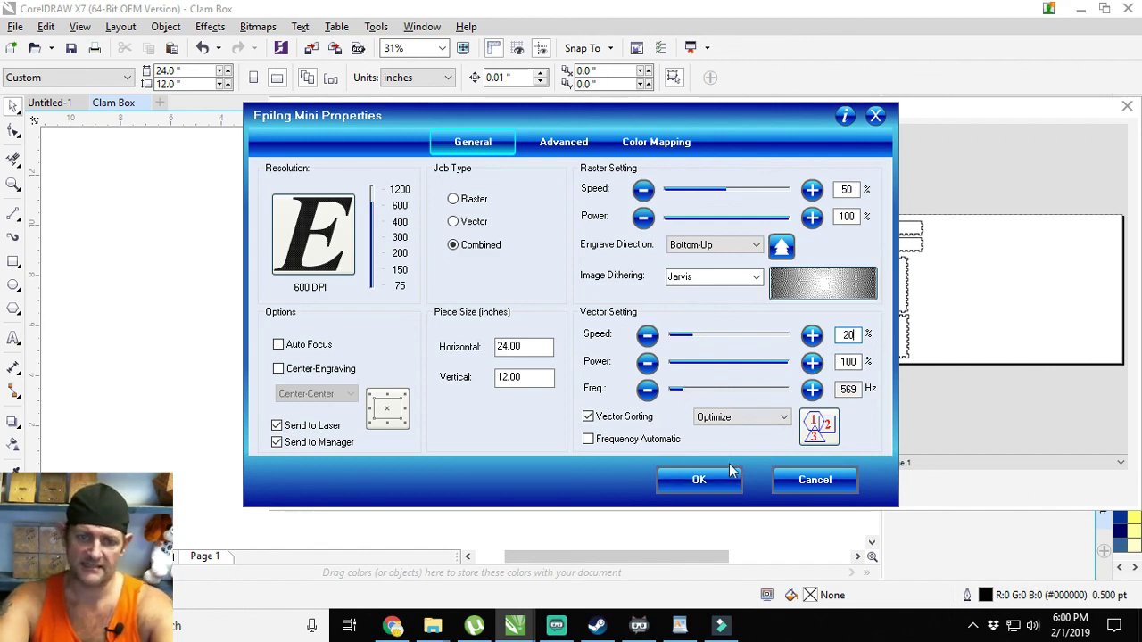
pyautogui.click(693, 479)
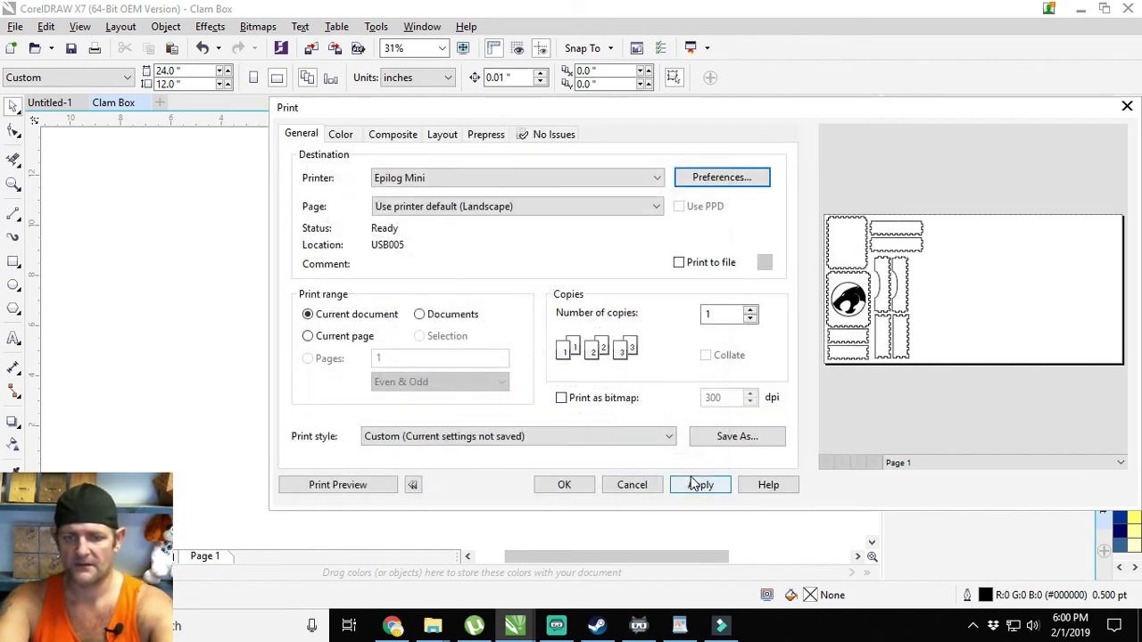
# - Apply the Print dialog settings and send the Clam Box layout to the Epilog Mini
pyautogui.click(698, 486)
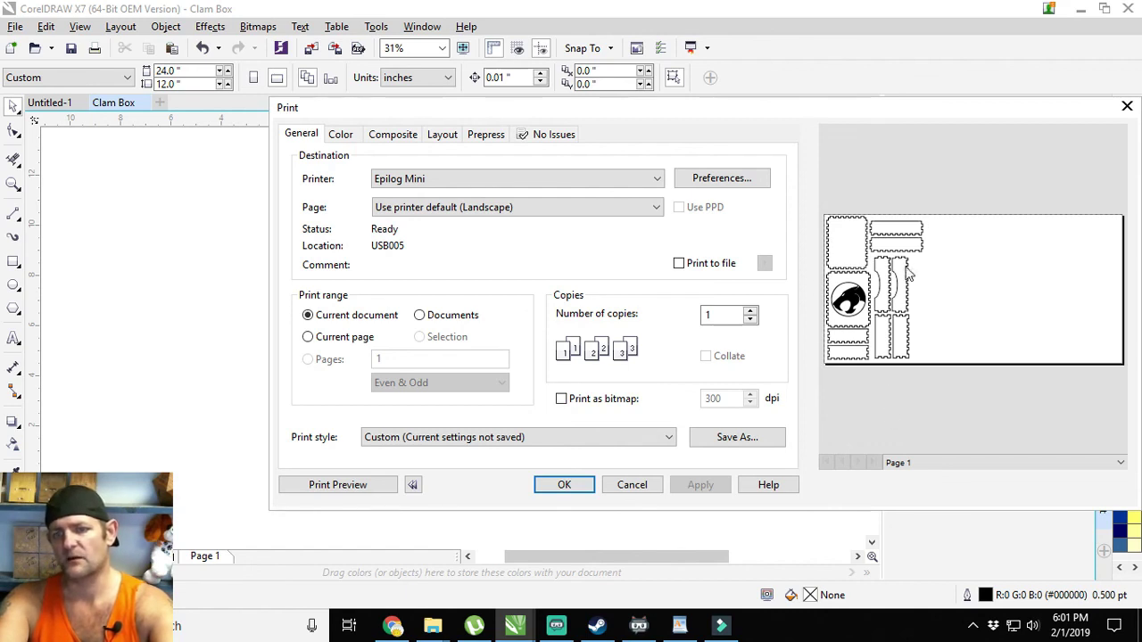
pyautogui.click(561, 488)
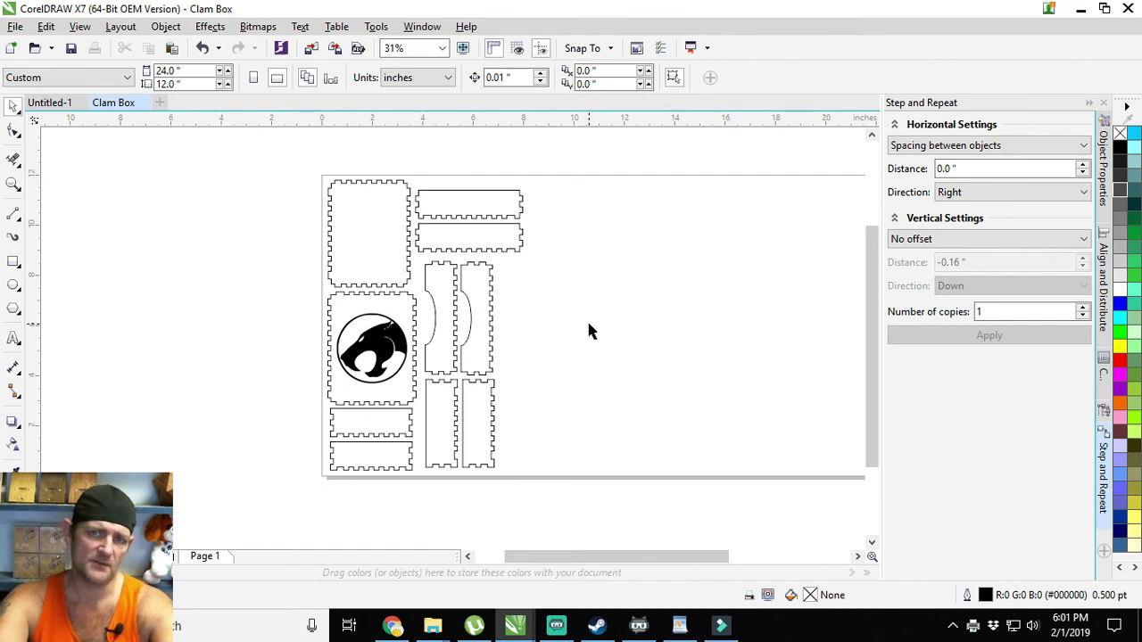